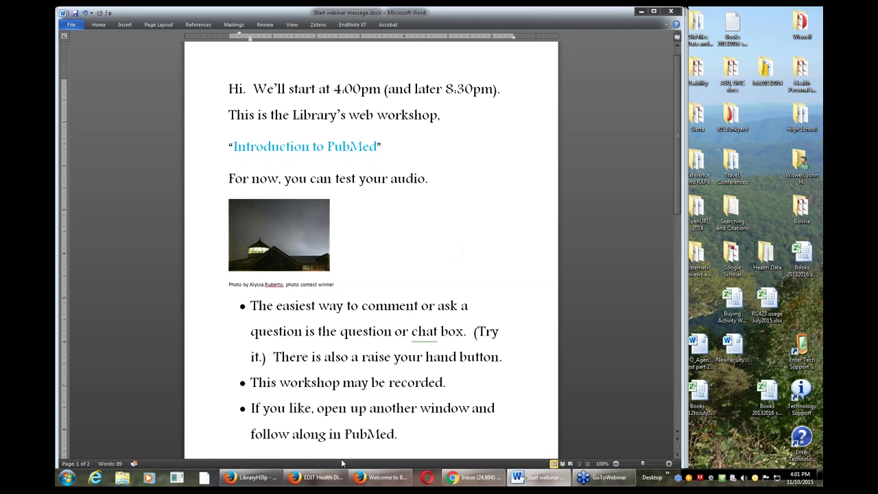
# - Bring the Firefox window showing the Belk Library home page in front of Word
pyautogui.moveTo(261, 482)
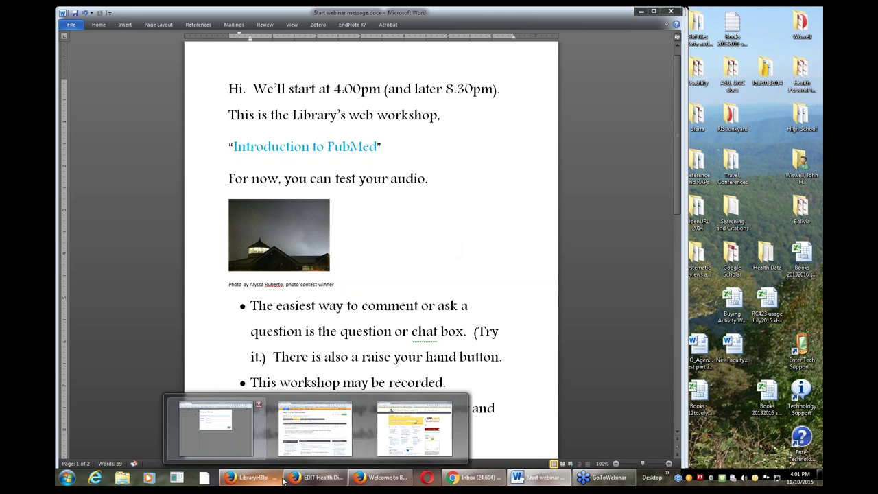
pyautogui.click(415, 426)
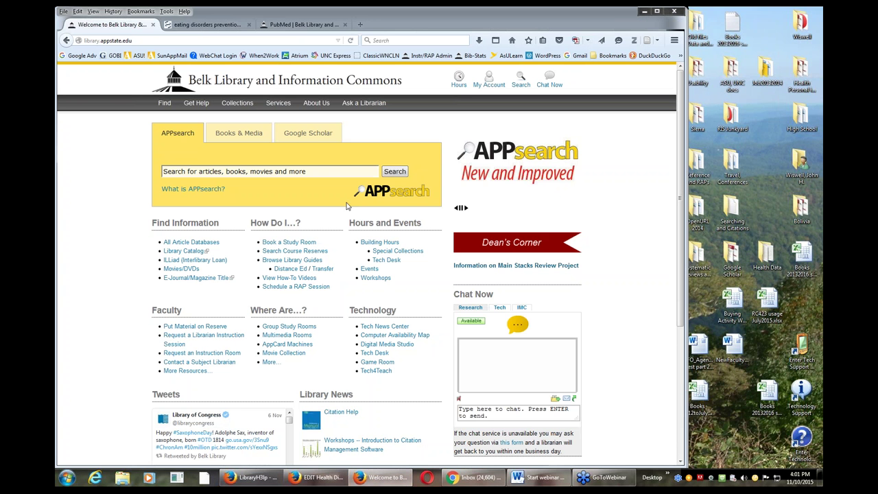
# - Show the 'PubMed | Belk Library' database description page
pyautogui.click(294, 26)
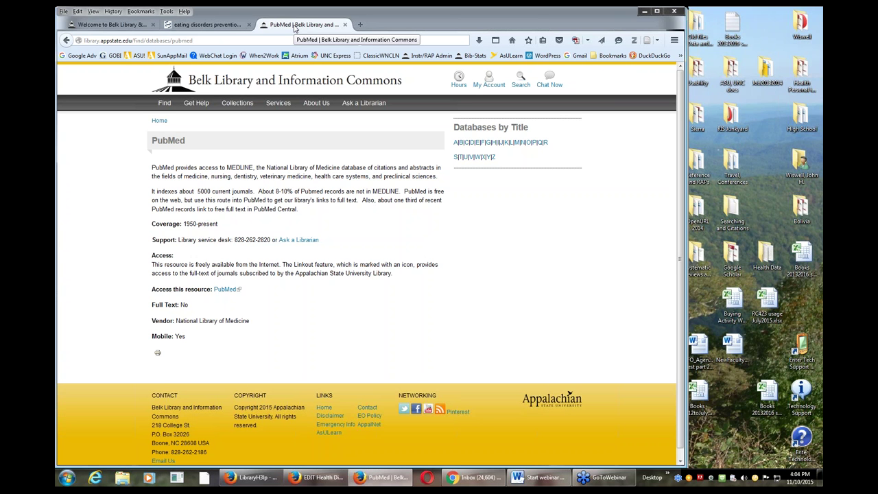
# - Flip to the library home page and back to PubMed, then bring up the Health Disparities LibGuides editor
pyautogui.click(110, 25)
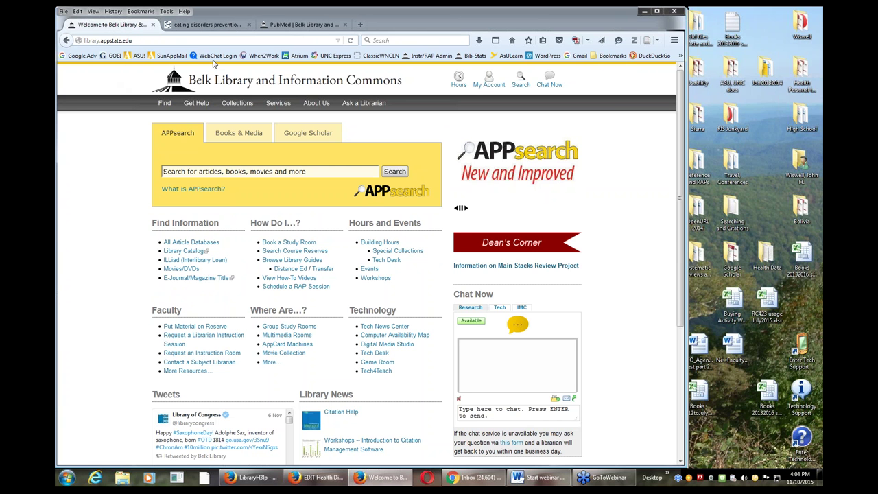
pyautogui.click(305, 26)
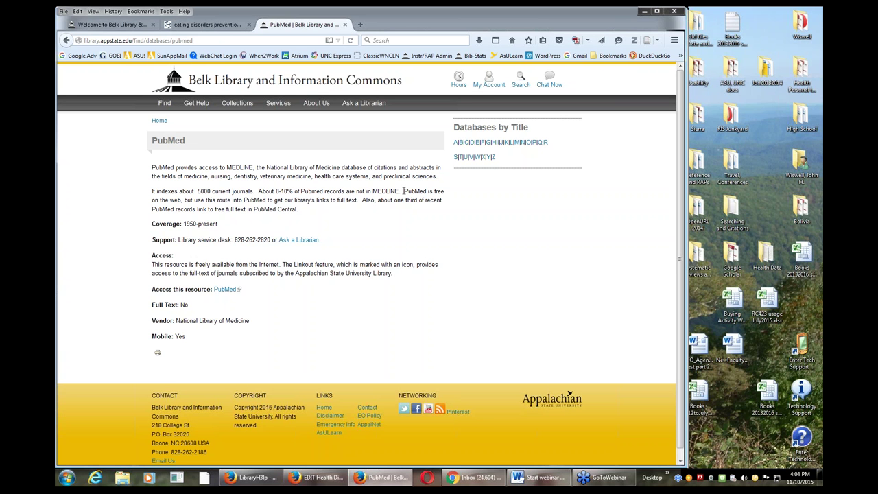
pyautogui.hotkey('alt', 'Tab')
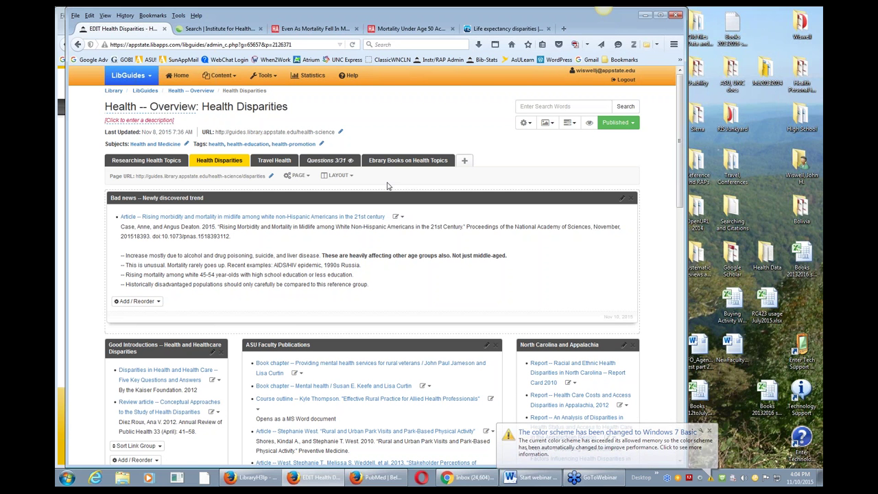
# - Switch back to the Firefox window holding the Belk Library PubMed page
pyautogui.click(374, 477)
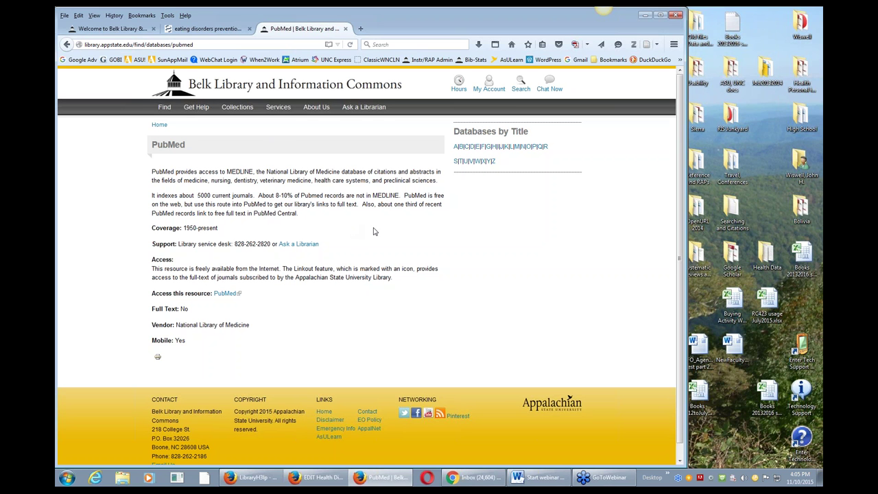
# - Google 'pubmed' in a new tab and open the Home - PubMed - NCBI result
pyautogui.click(110, 29)
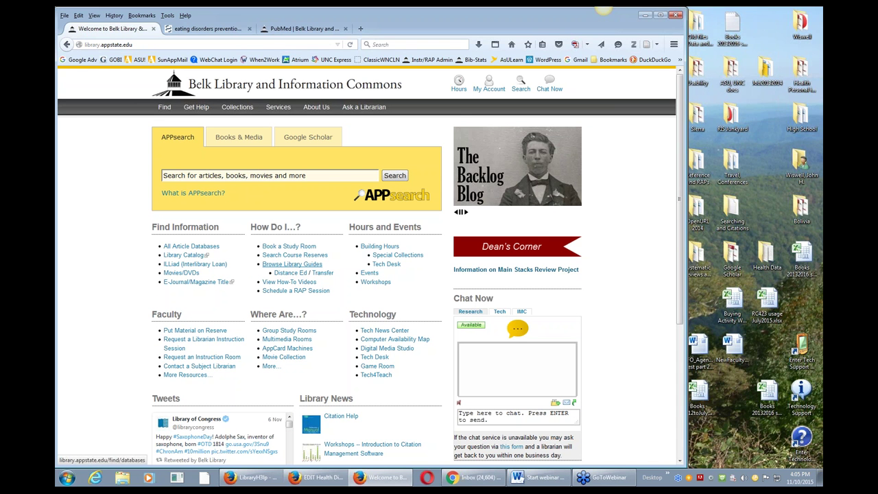
pyautogui.click(361, 28)
pyautogui.click(80, 60)
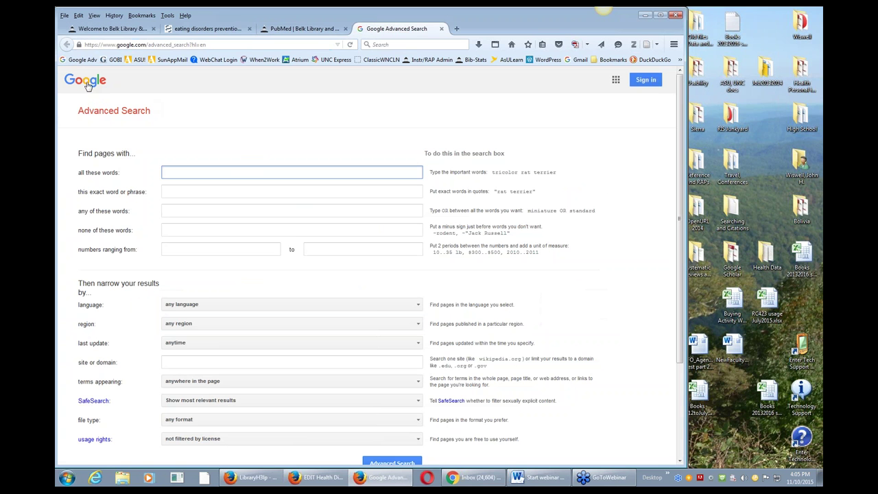
pyautogui.click(86, 81)
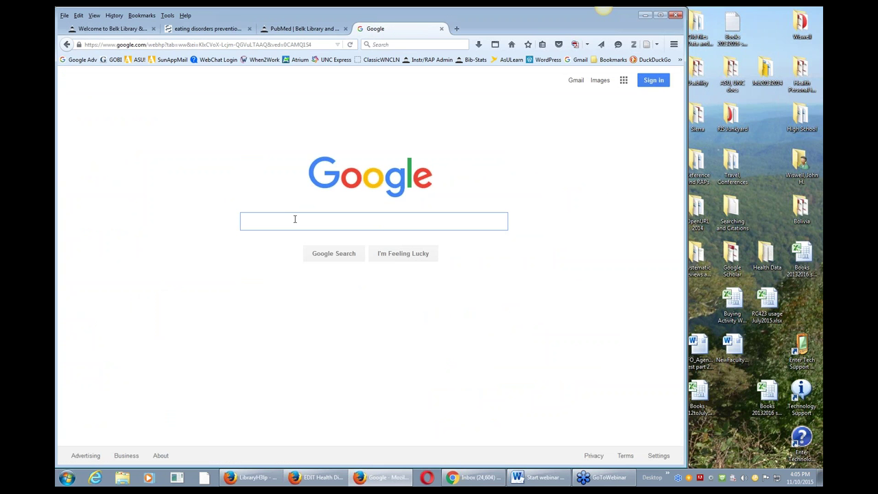
pyautogui.write('pu')
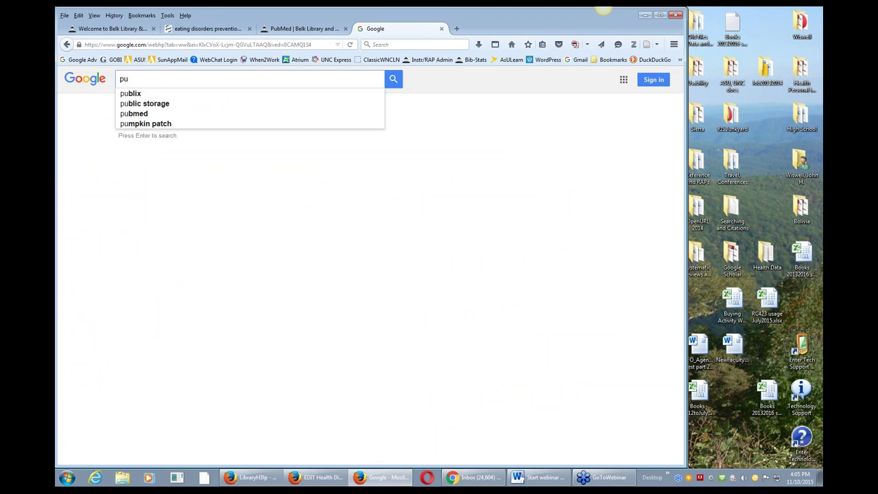
pyautogui.write('bmed')
pyautogui.press('Return')
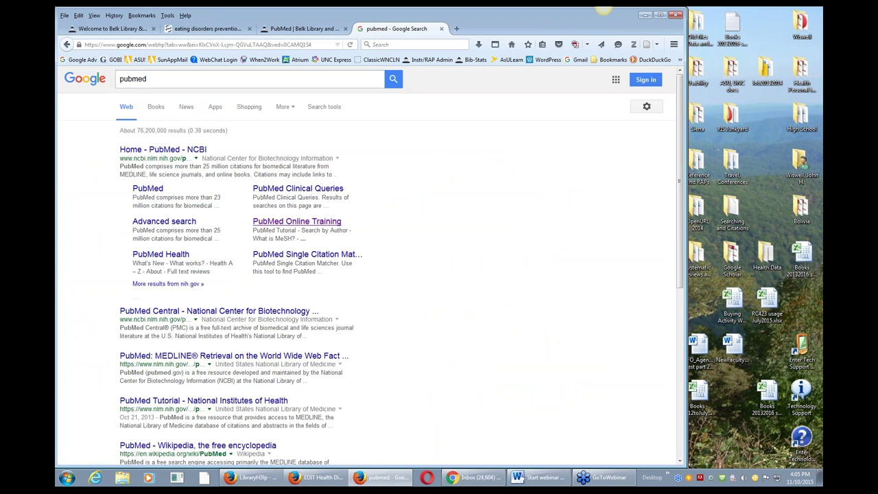
pyautogui.click(157, 152)
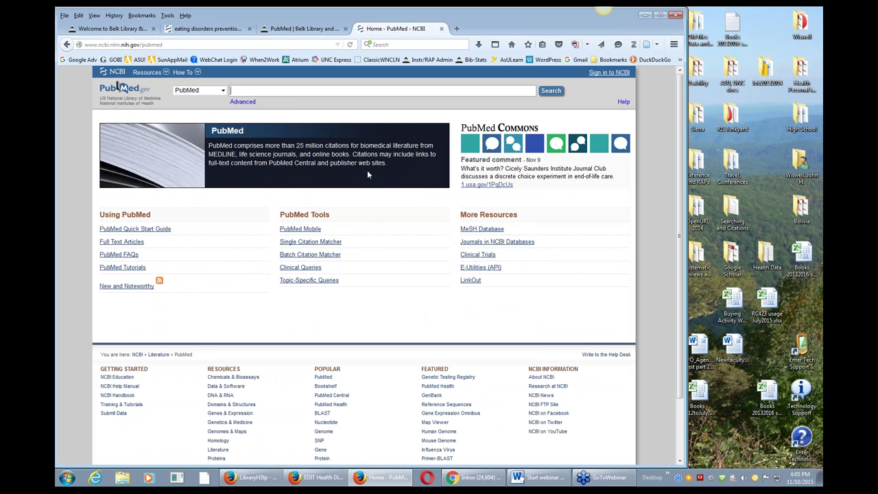
# - Highlight the pubmed part of the public PubMed web address, then return to the Belk Library home page
pyautogui.moveTo(163, 45); pyautogui.dragTo(84, 45)
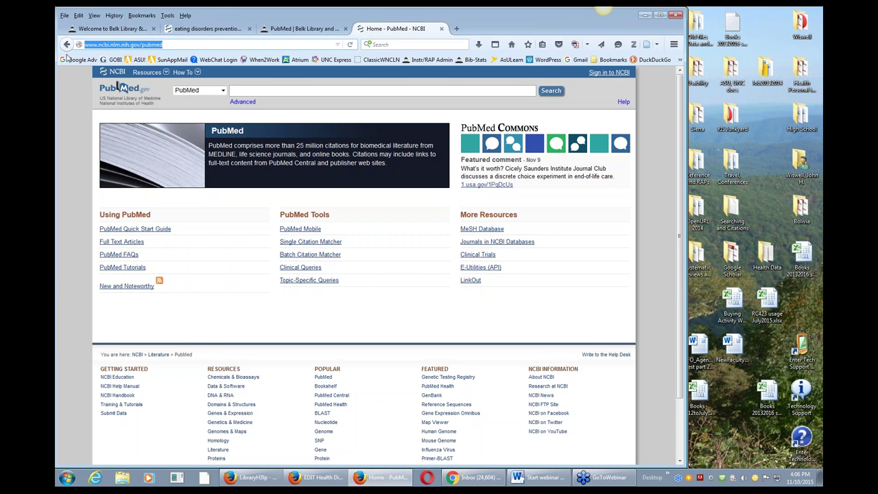
pyautogui.click(110, 29)
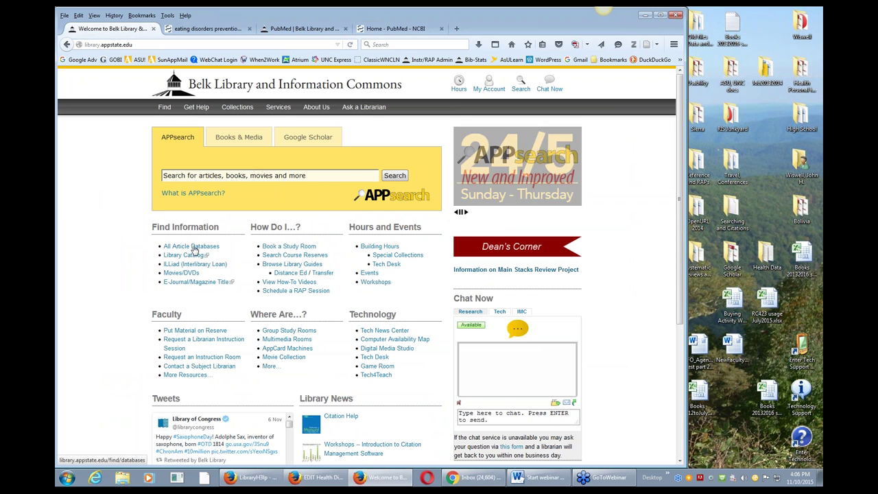
# - Open PubMed via the library's Best Bets link in the Health and Medicine databases list
pyautogui.click(193, 248)
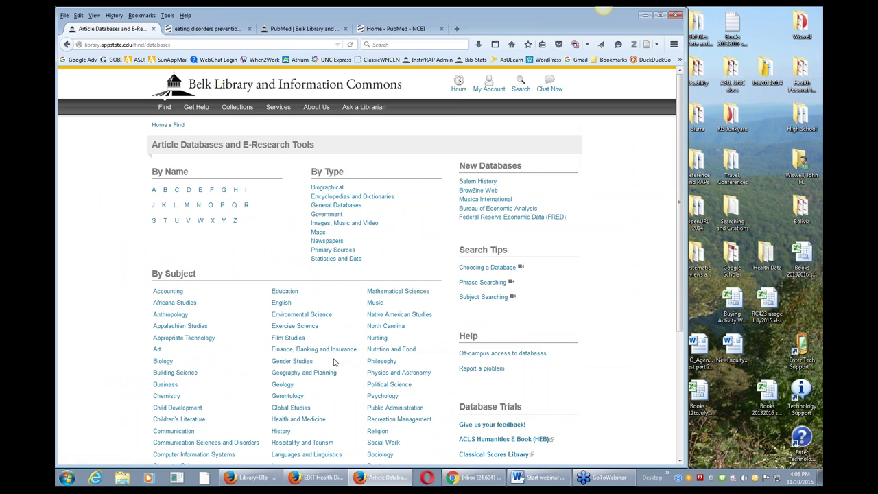
pyautogui.click(288, 421)
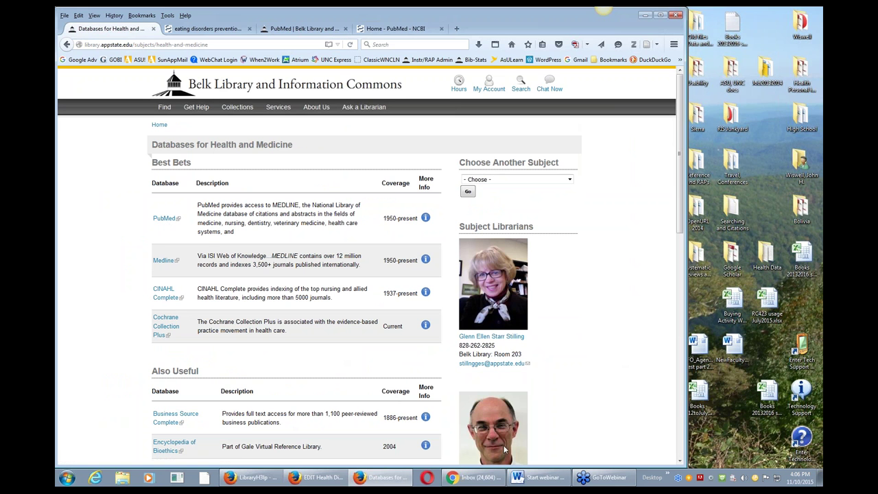
pyautogui.click(164, 220)
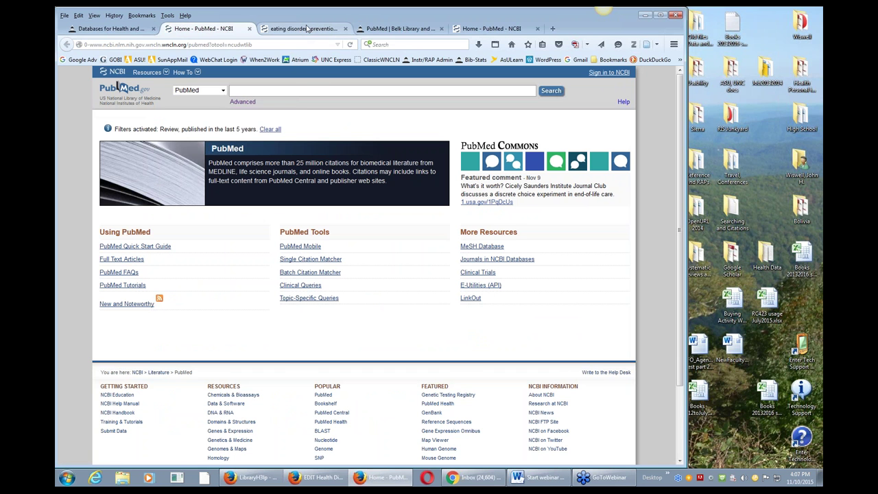
# - Close the duplicate public PubMed tab and clear the Review and last-5-years filters in the library-linked PubMed
pyautogui.click(205, 44)
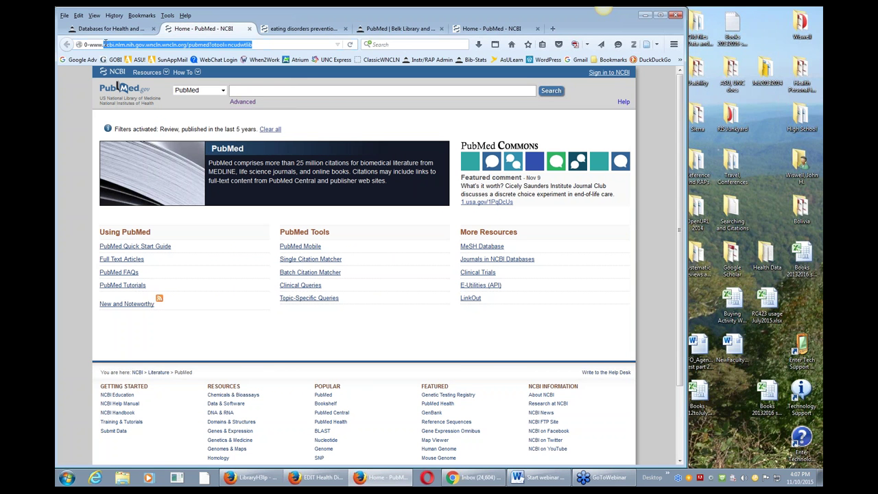
pyautogui.click(496, 32)
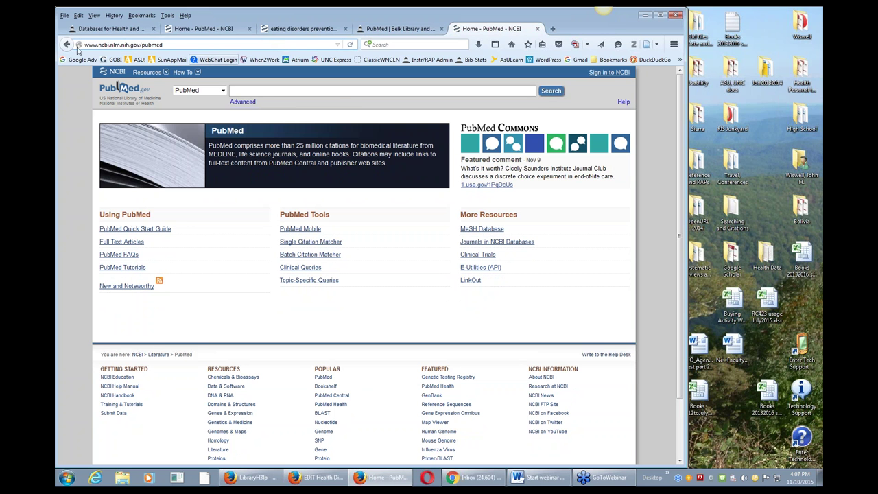
pyautogui.click(537, 29)
pyautogui.click(221, 32)
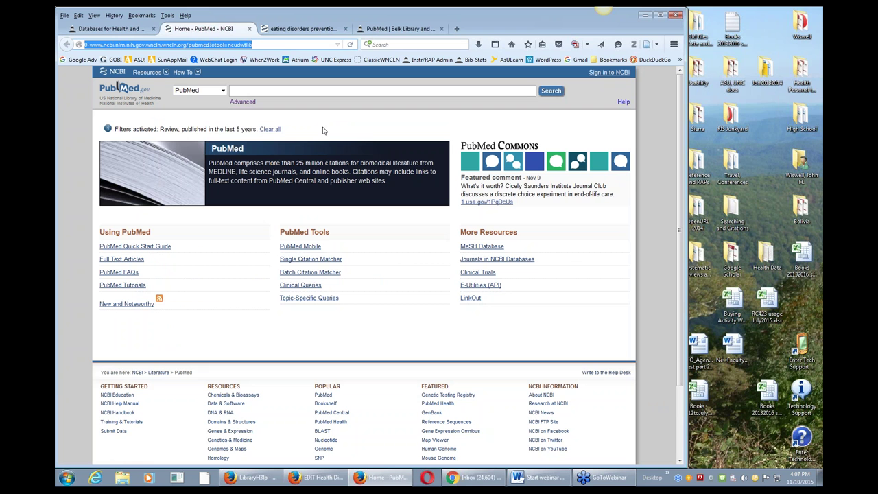
pyautogui.click(272, 130)
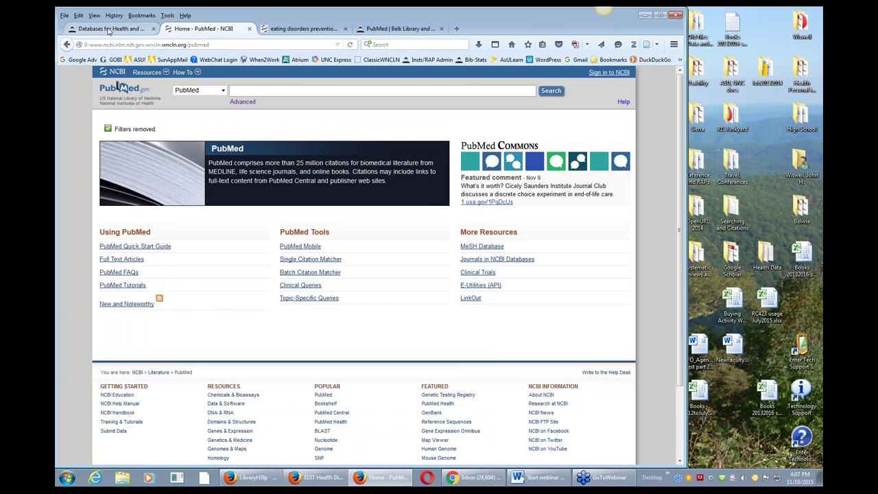
pyautogui.click(108, 29)
# - Go from the library home page through the Health and Medicine databases to Medline on Web of Science
pyautogui.click(511, 44)
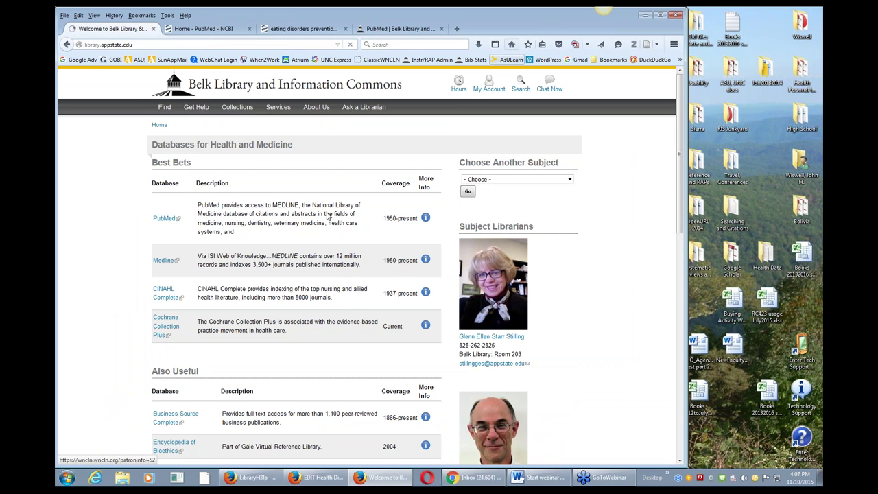
pyautogui.click(191, 246)
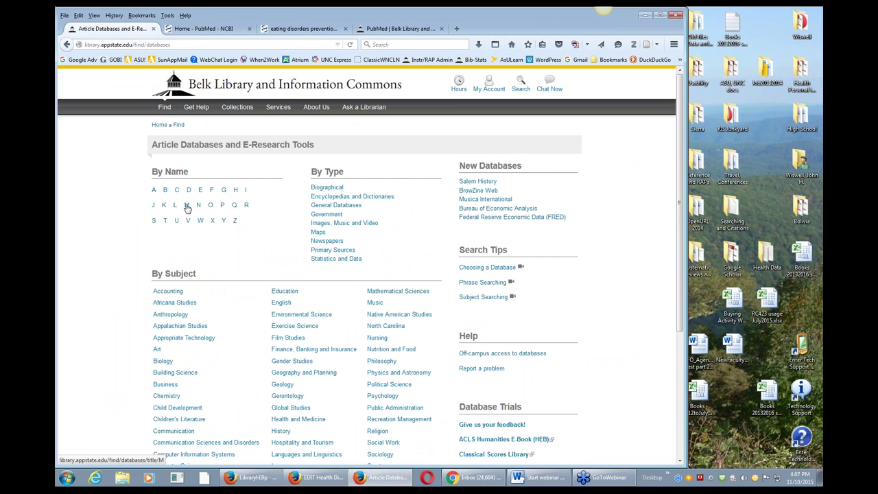
pyautogui.click(288, 422)
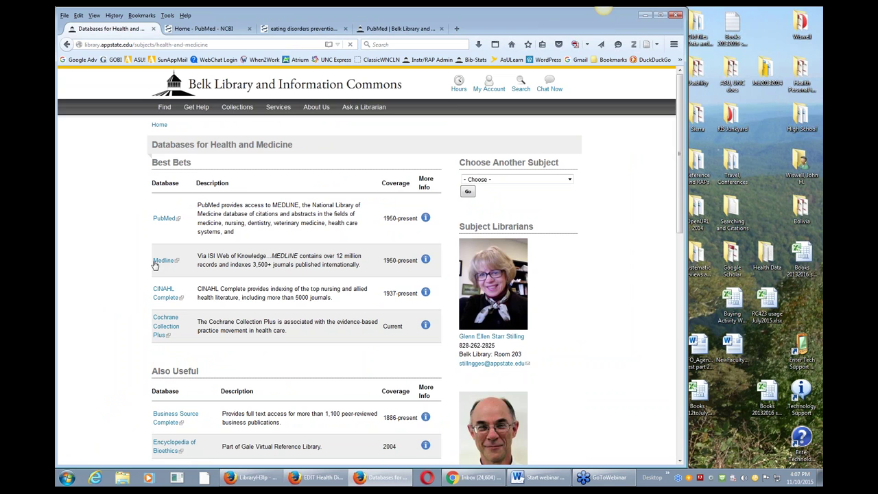
pyautogui.click(162, 261)
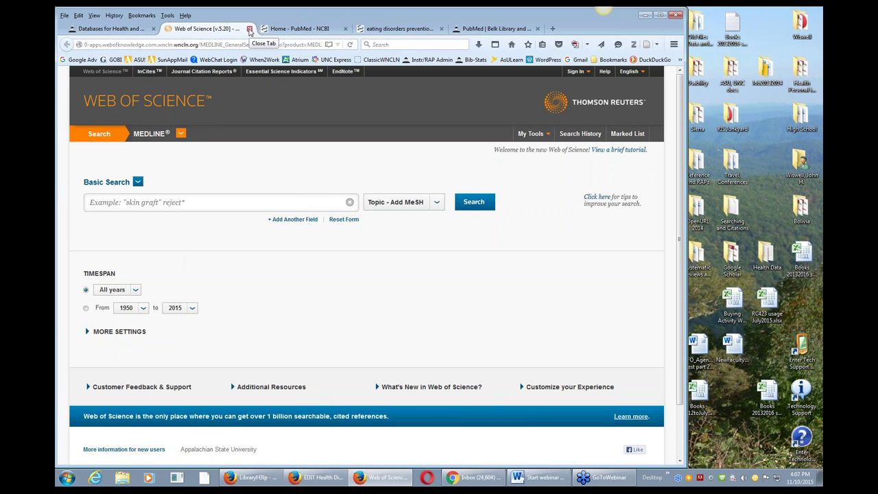
# - Look over the MEDLINE database dropdown, then close the Web of Science tab
pyautogui.click(181, 133)
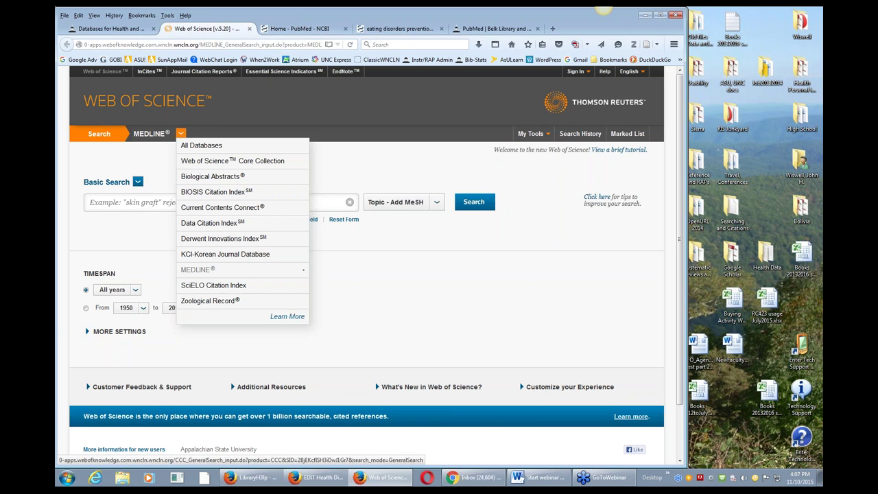
pyautogui.click(249, 28)
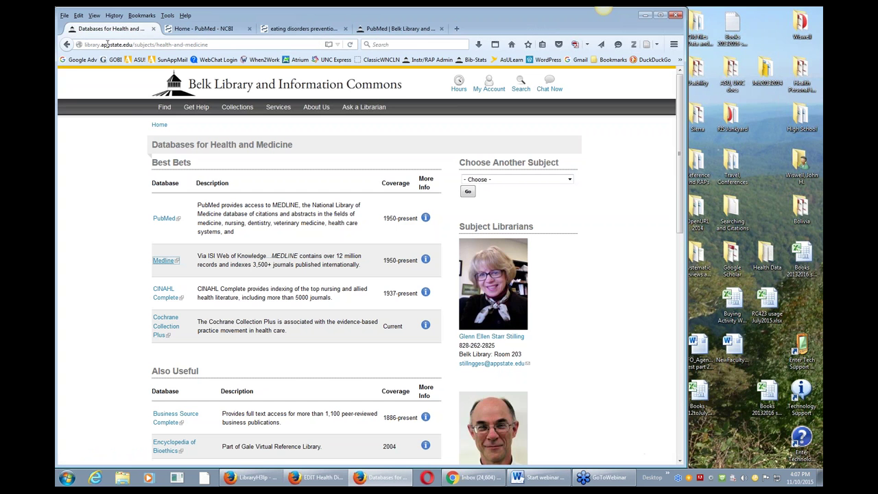
# - Go back to the Belk Library home page and put the cursor in the APPsearch box
pyautogui.click(67, 44)
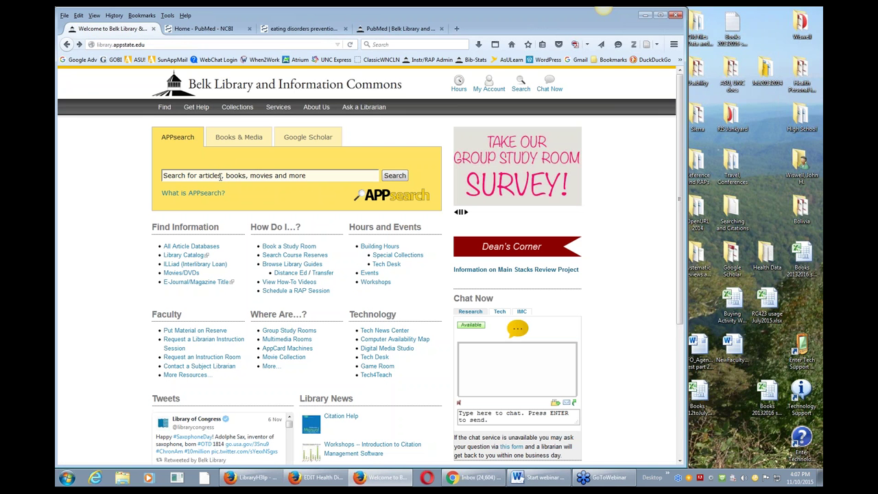
pyautogui.click(222, 176)
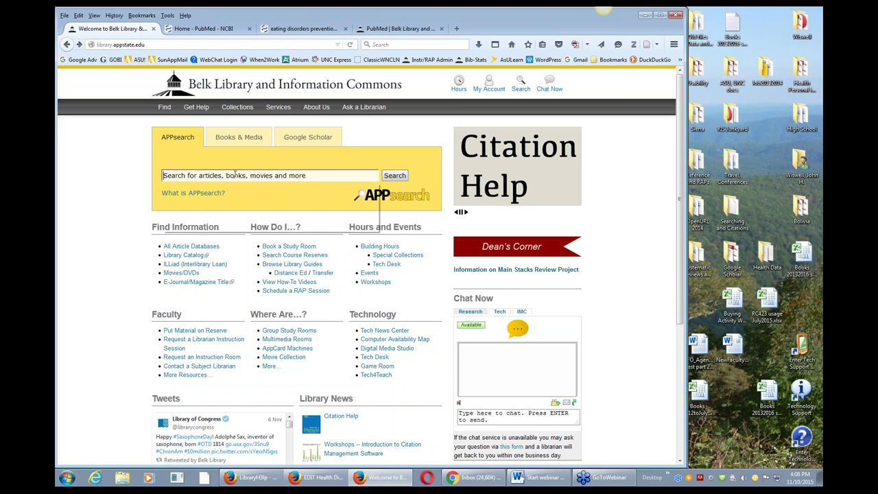
pyautogui.click(233, 176)
pyautogui.click(144, 154)
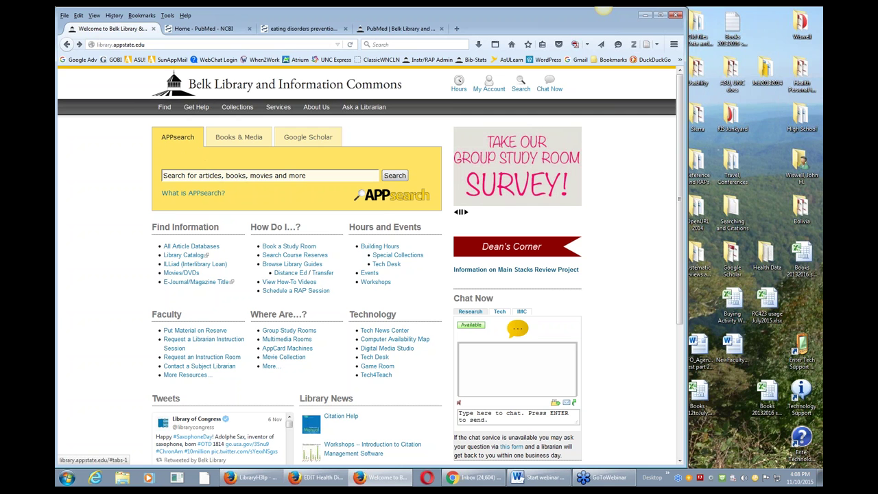
# - Switch to the already-open 'Home - PubMed - NCBI' tab
pyautogui.click(206, 30)
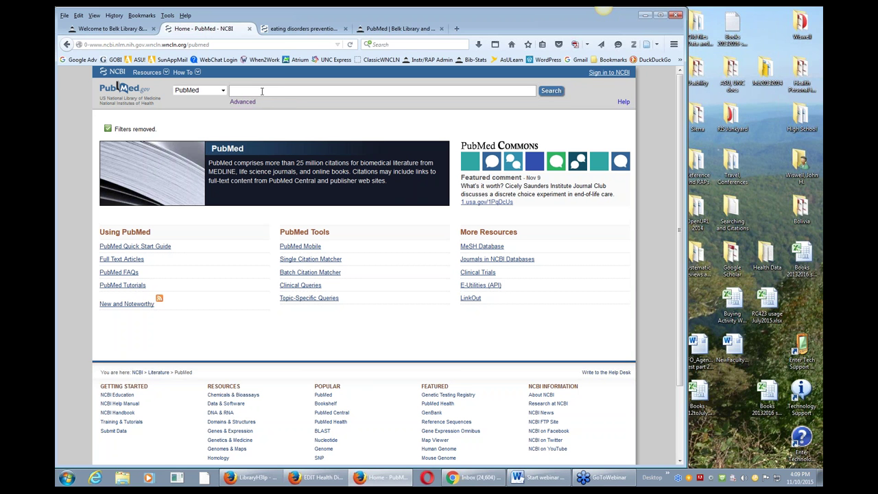
# - Search PubMed for 'frozen shoulder', getting 1238 results
pyautogui.write('frozen')
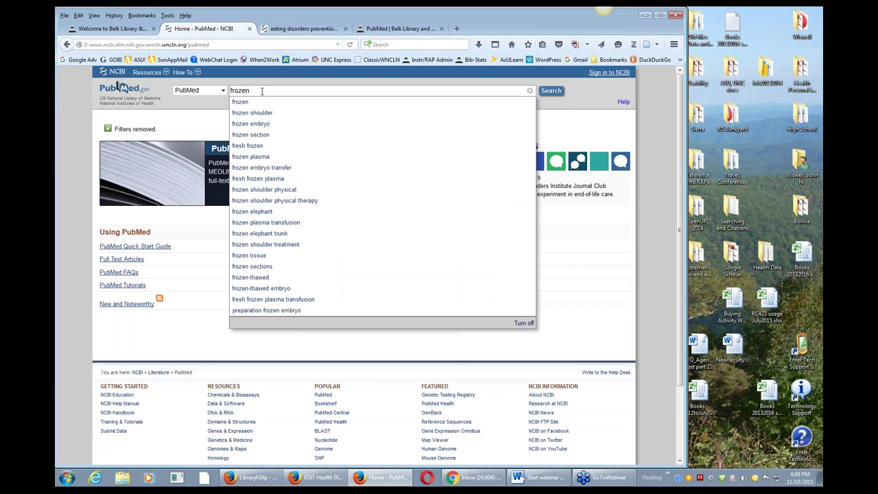
pyautogui.write(' shoulder')
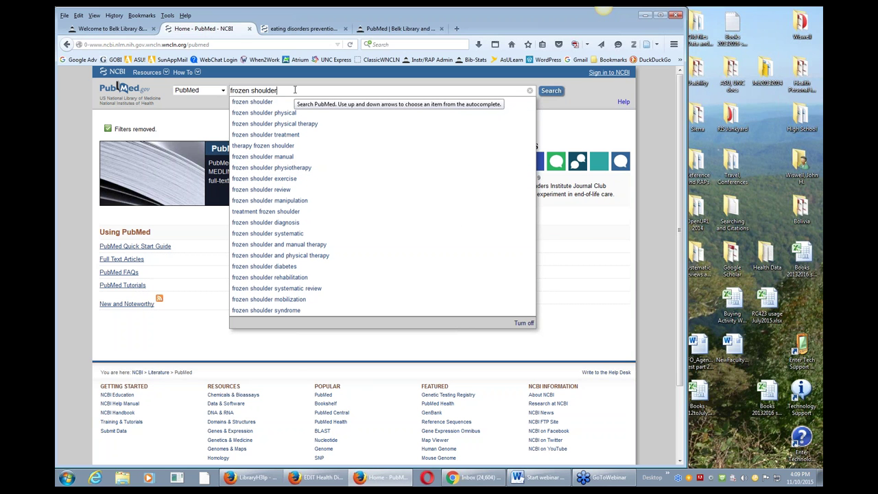
pyautogui.press('Return')
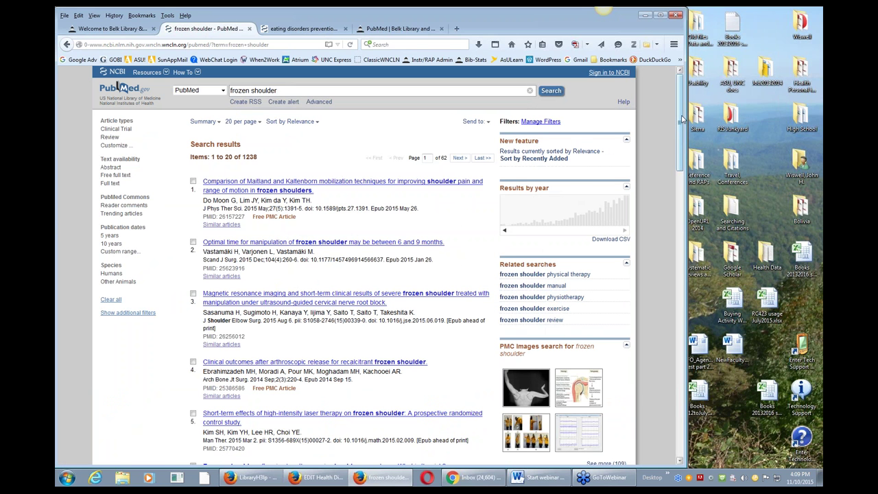
pyautogui.click(317, 123)
pyautogui.click(288, 144)
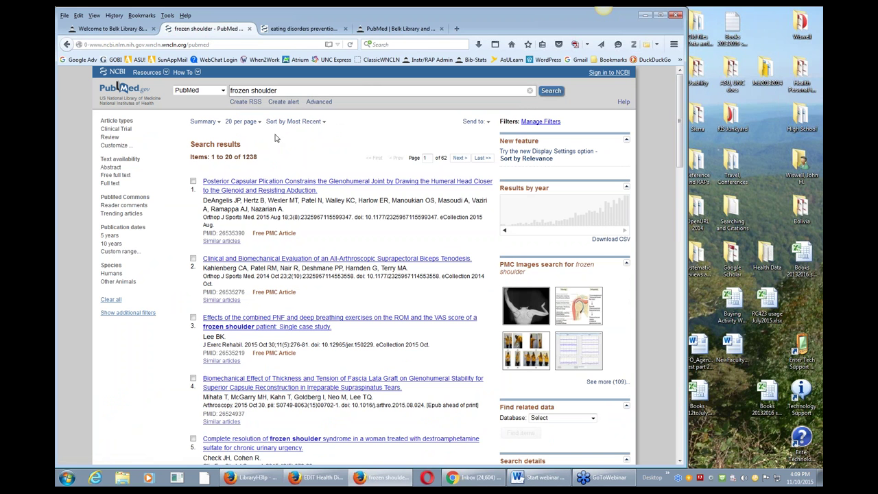
pyautogui.click(320, 122)
pyautogui.click(262, 153)
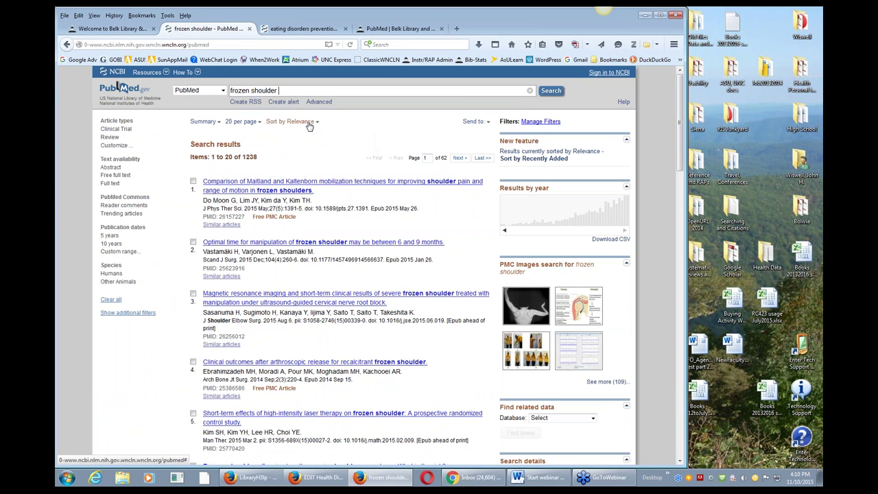
pyautogui.click(312, 122)
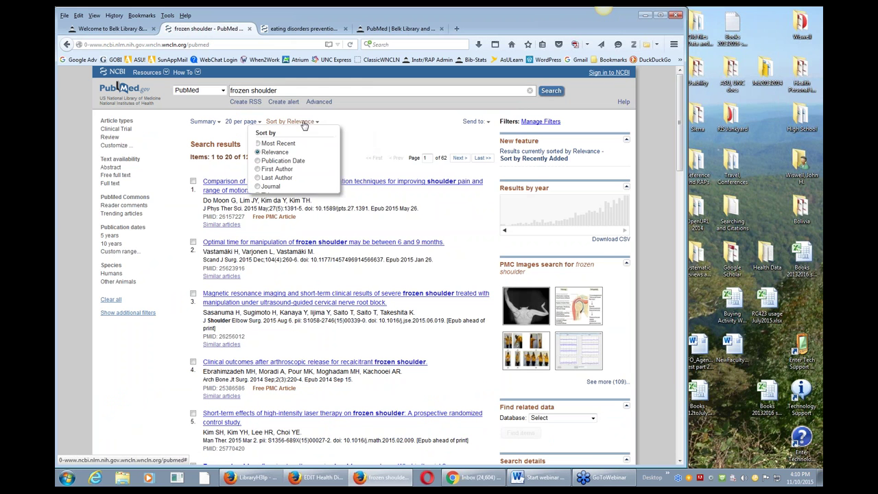
pyautogui.click(363, 122)
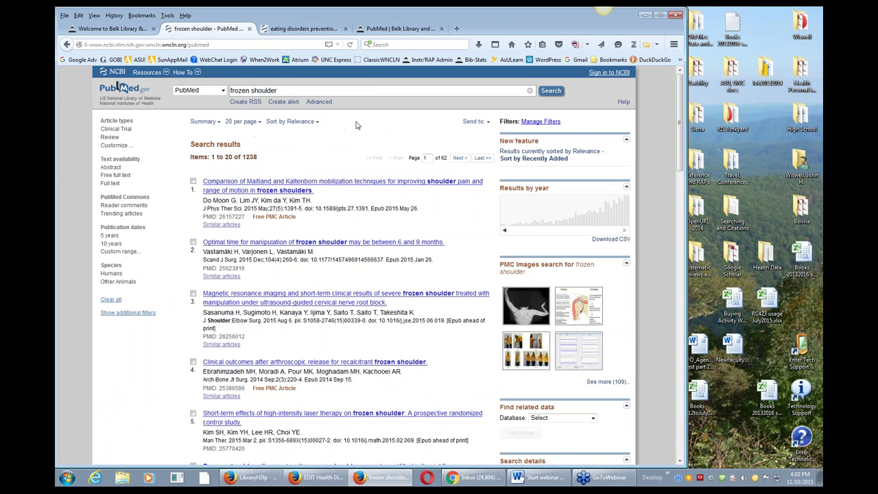
pyautogui.click(304, 123)
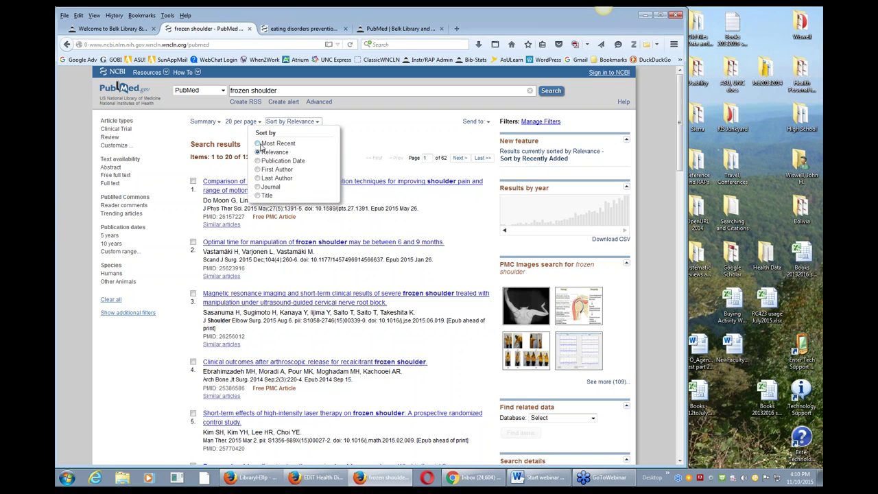
pyautogui.click(363, 124)
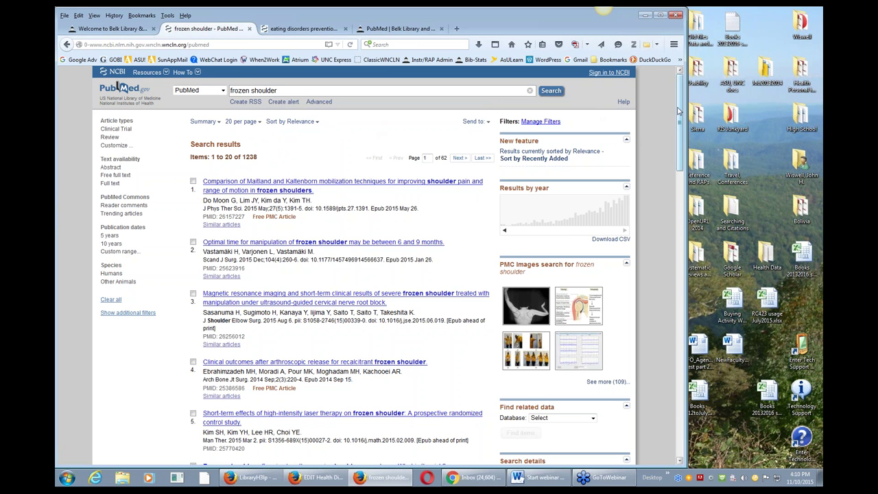
pyautogui.moveTo(677, 111); pyautogui.dragTo(681, 136)
pyautogui.moveTo(681, 138); pyautogui.dragTo(684, 199)
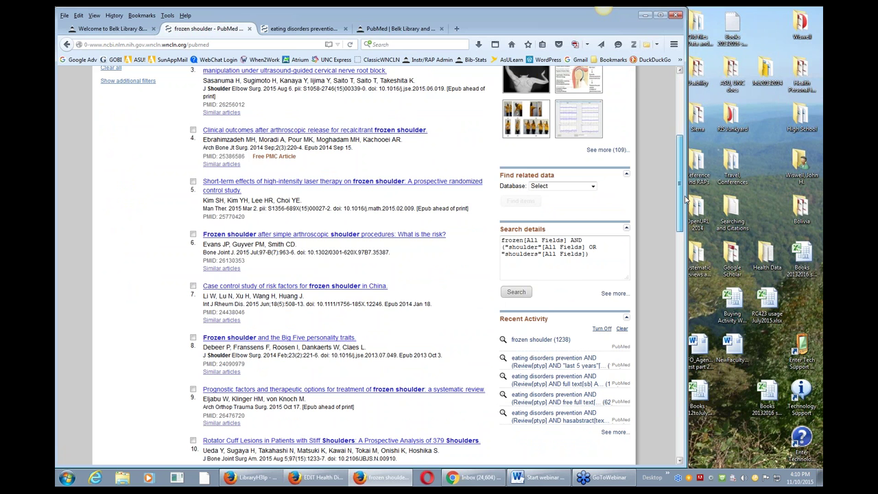
pyautogui.moveTo(685, 199); pyautogui.dragTo(688, 134)
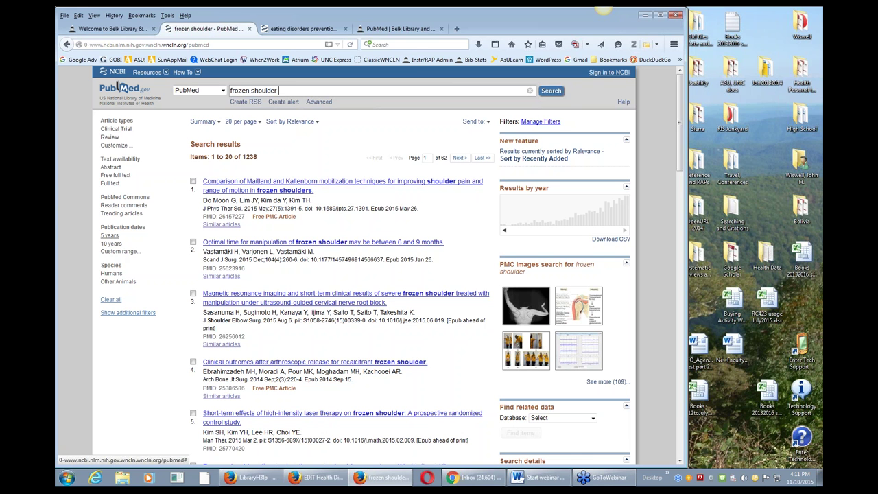
# - Filter the frozen shoulder results to Review articles from the last 5 years (142 items)
pyautogui.click(109, 235)
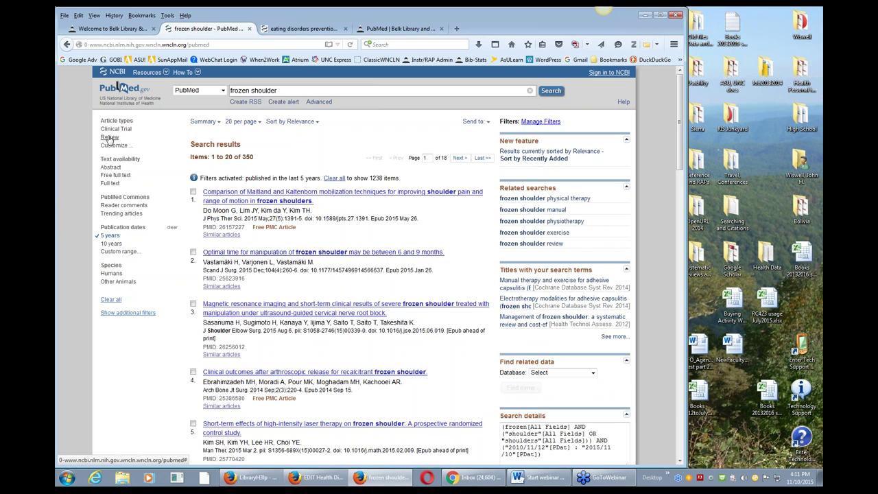
pyautogui.click(109, 137)
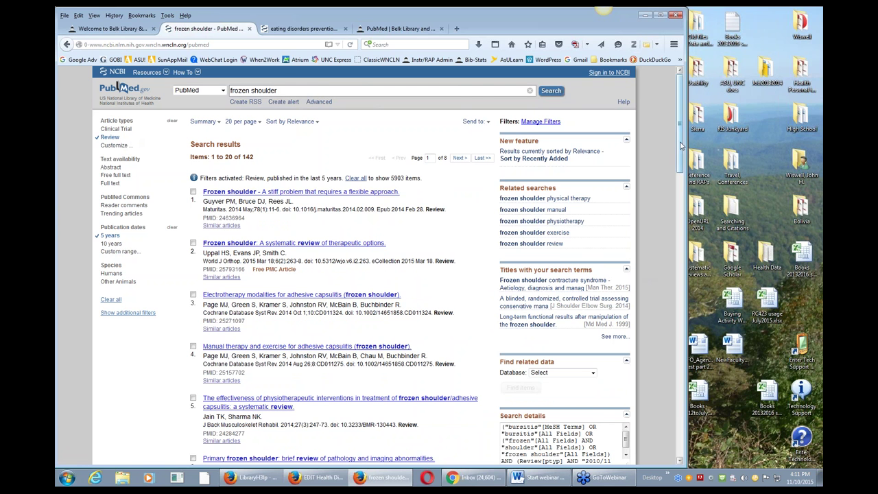
pyautogui.moveTo(680, 146); pyautogui.dragTo(680, 171)
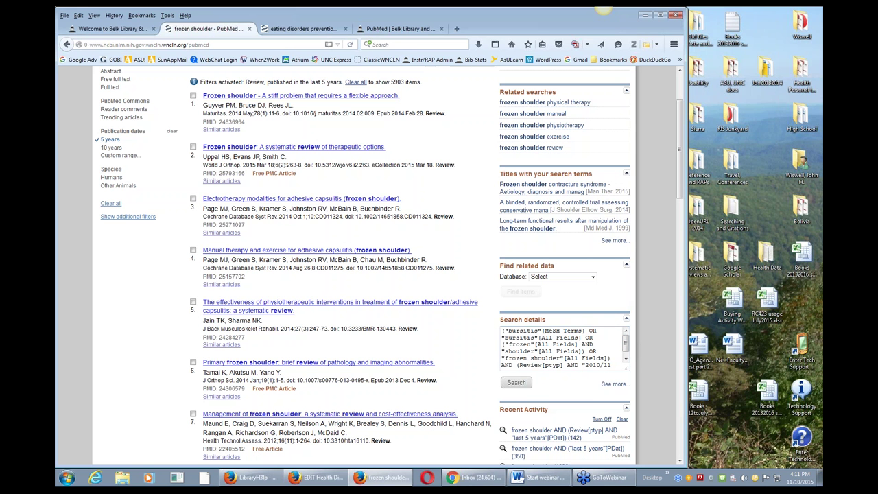
# - Read the Search details query, then clear the Review filter, leaving 1026 last-5-year results
pyautogui.moveTo(678, 193); pyautogui.dragTo(683, 165)
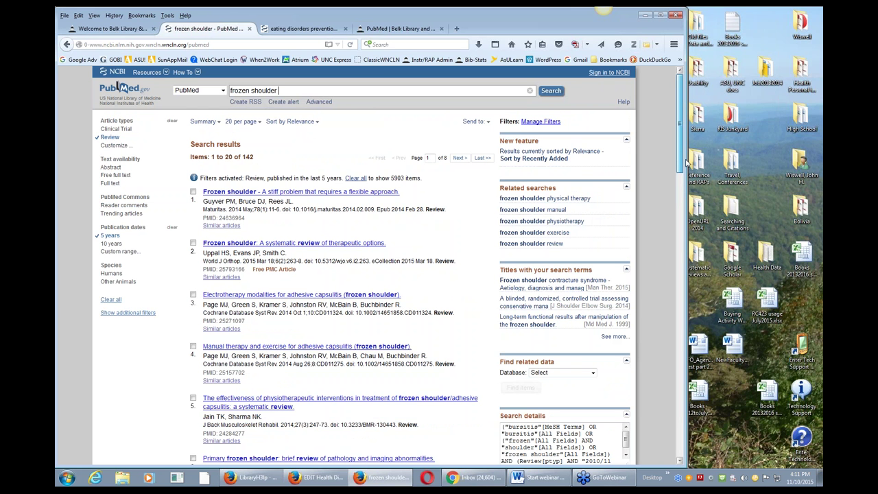
pyautogui.moveTo(685, 161); pyautogui.dragTo(615, 217)
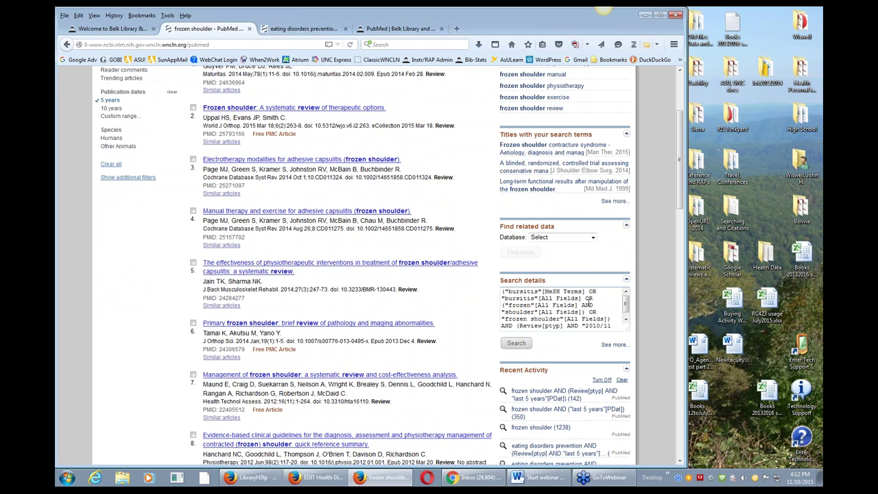
pyautogui.click(625, 305)
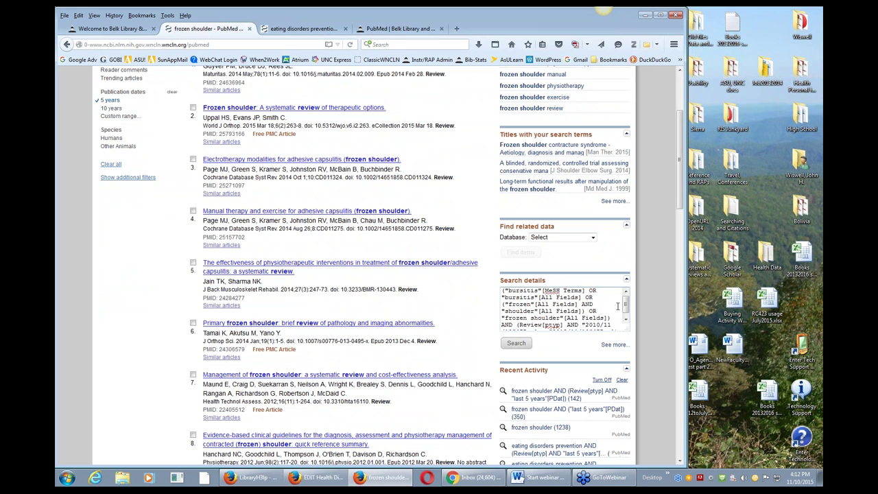
pyautogui.click(626, 308)
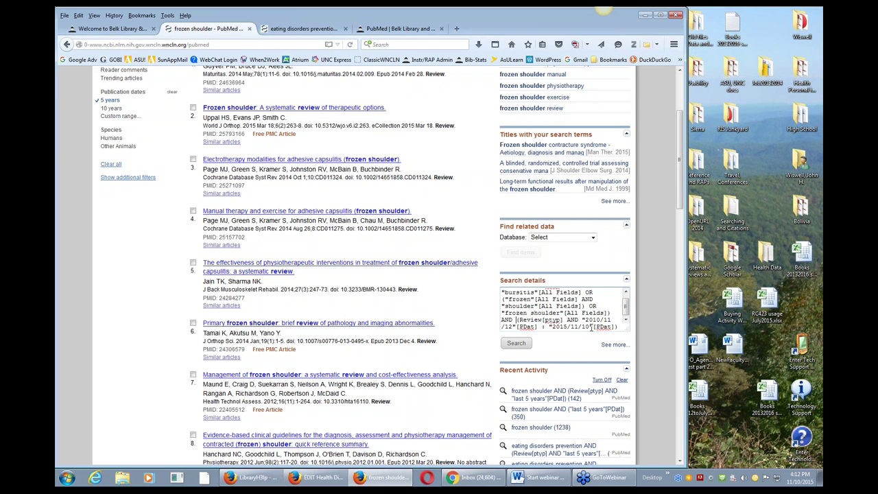
pyautogui.tripleClick(614, 326)
pyautogui.click(578, 353)
pyautogui.moveTo(681, 192); pyautogui.dragTo(679, 137)
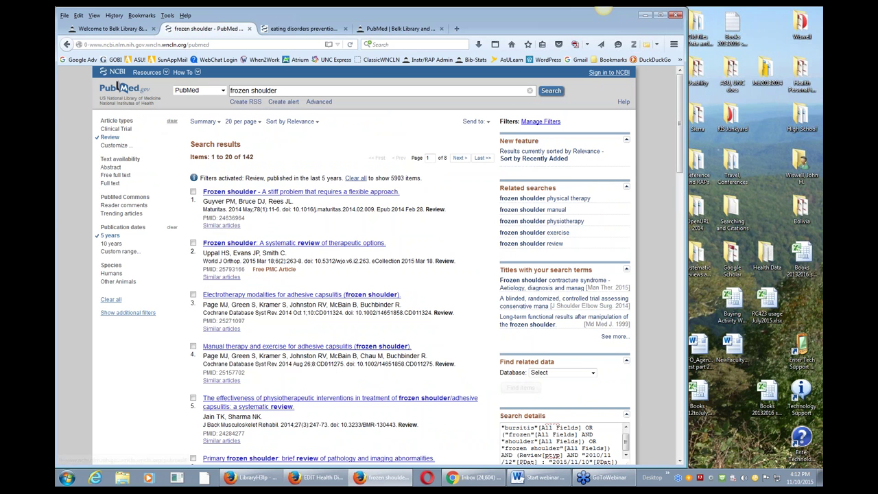
pyautogui.click(172, 121)
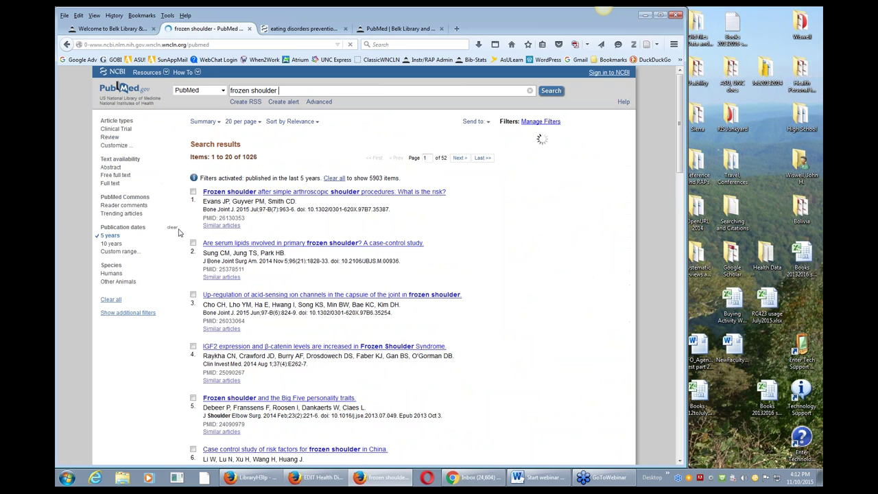
# - Clear the 5-year date limit (5903 results) and check the full Search details translation
pyautogui.click(172, 229)
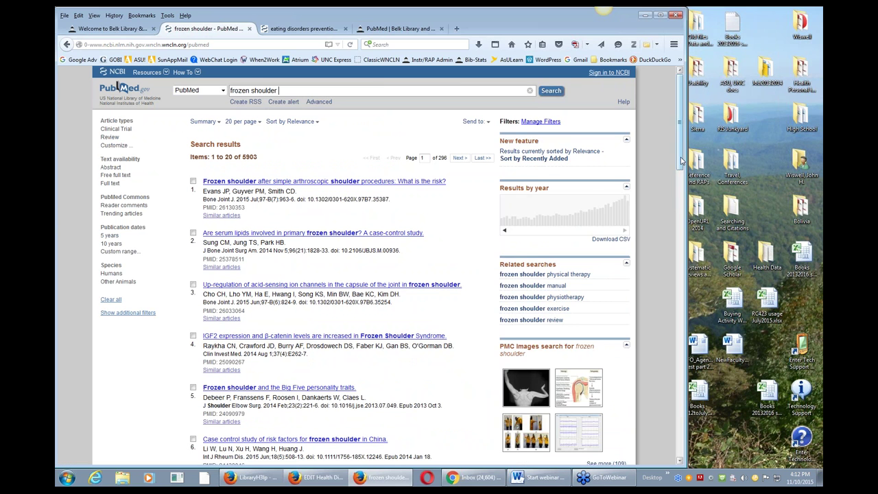
pyautogui.scroll(-5, 673, 167)
pyautogui.scroll(-1, 675, 226)
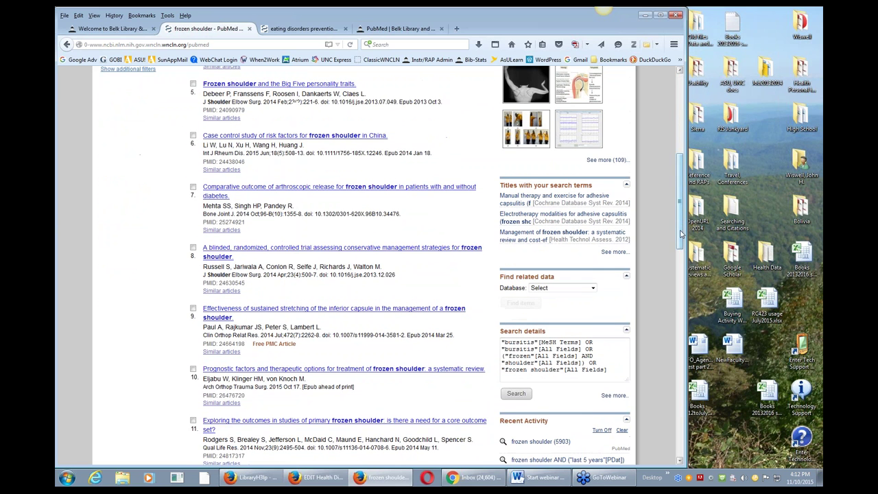
pyautogui.click(607, 396)
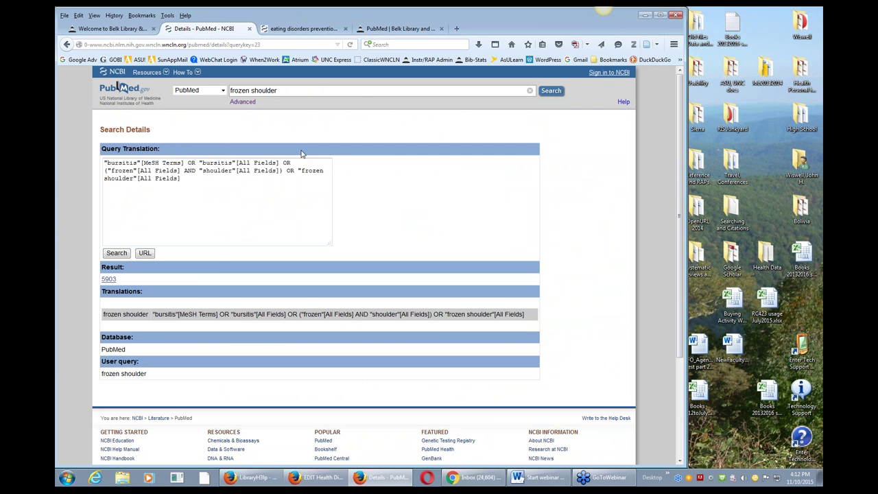
pyautogui.click(67, 44)
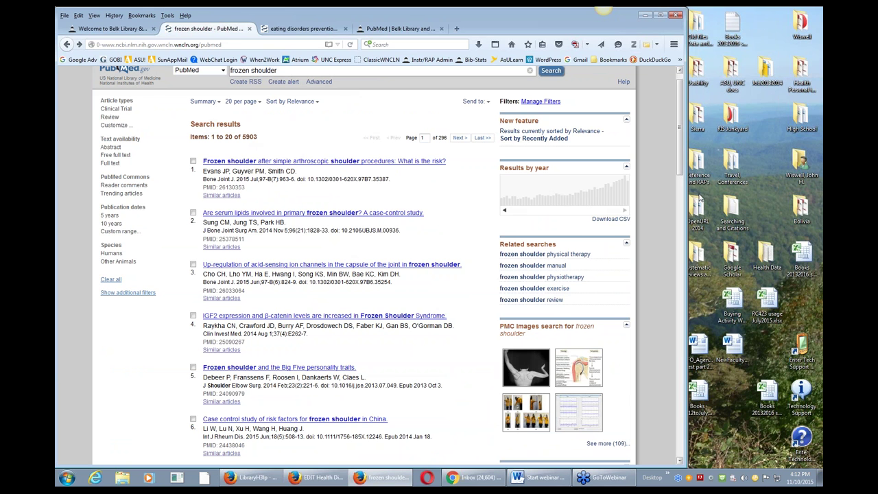
# - Delete the bursitis terms from the Search details query and rerun it (1178 results)
pyautogui.moveTo(678, 157); pyautogui.dragTo(677, 239)
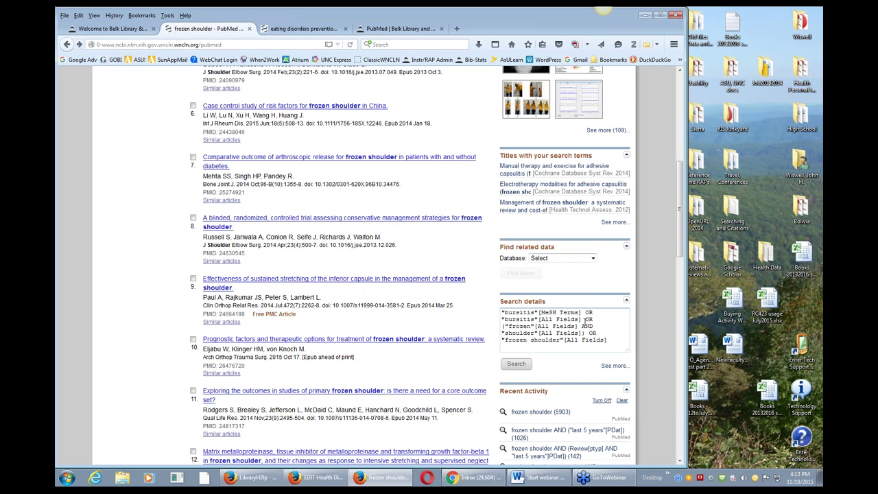
pyautogui.moveTo(595, 318); pyautogui.dragTo(504, 309)
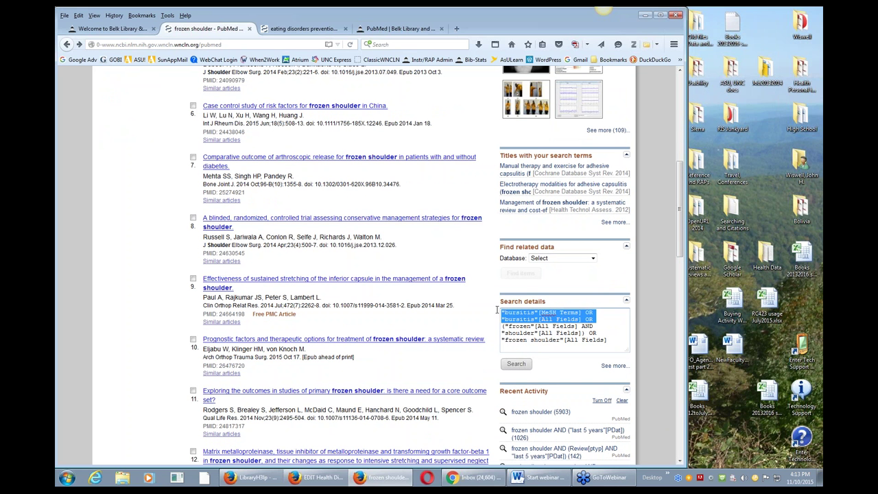
pyautogui.press('BackSpace')
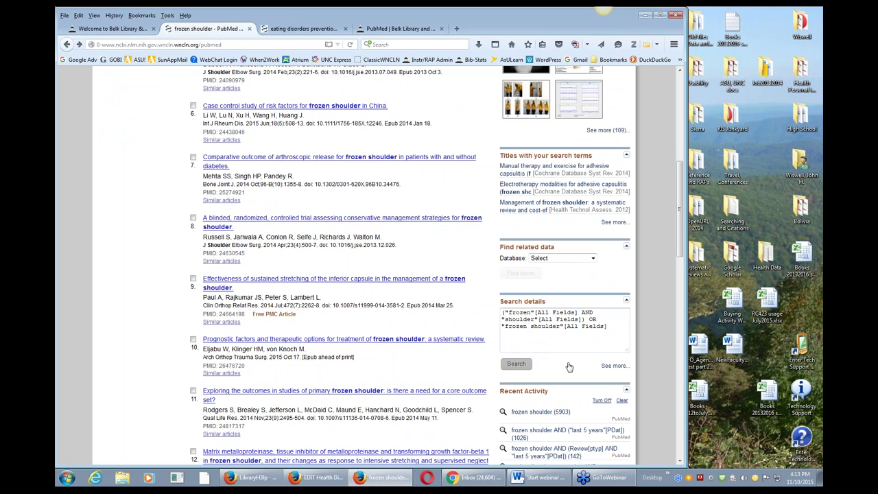
pyautogui.click(518, 364)
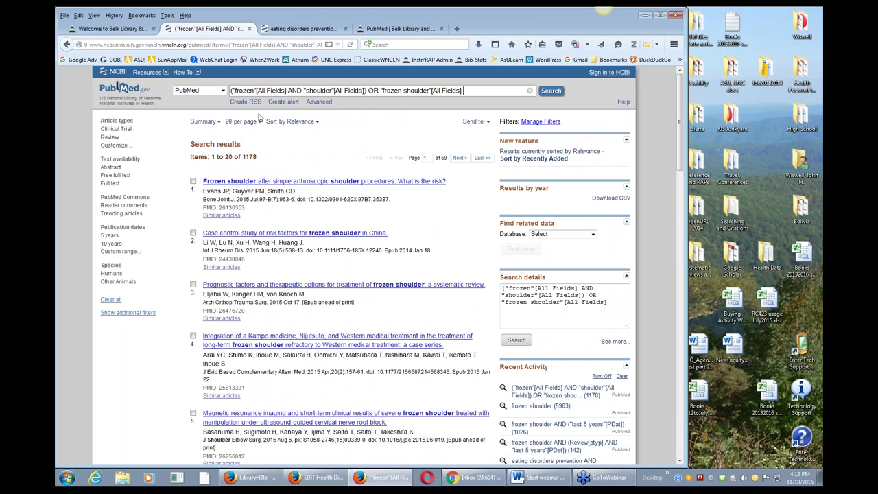
# - Replace the search box query with the quoted phrase "frozen shoulder" and run it
pyautogui.moveTo(465, 90); pyautogui.dragTo(232, 89)
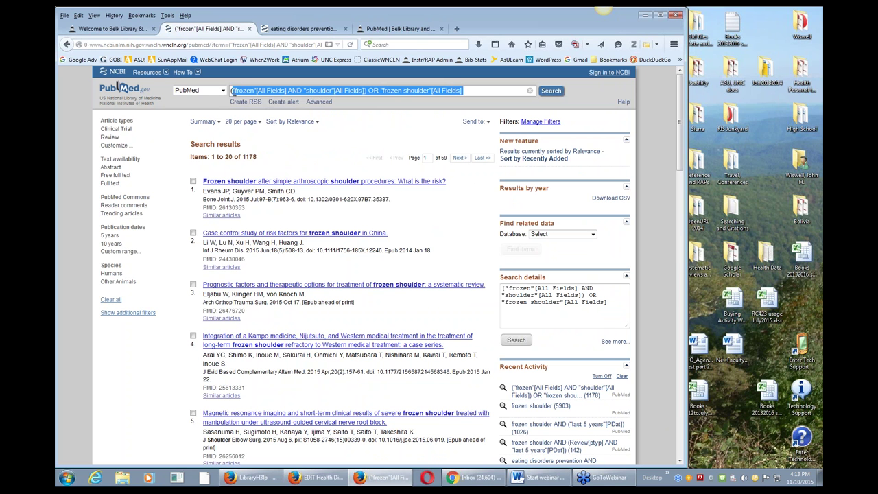
pyautogui.press('Delete')
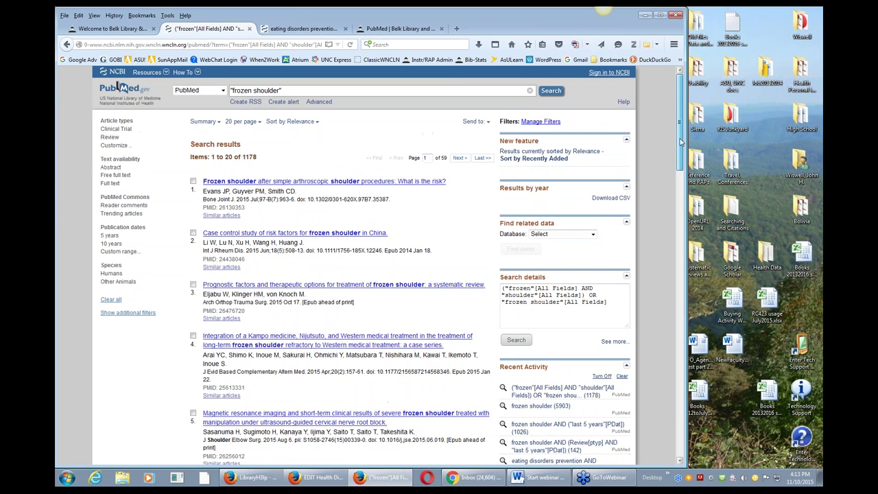
pyautogui.click(551, 90)
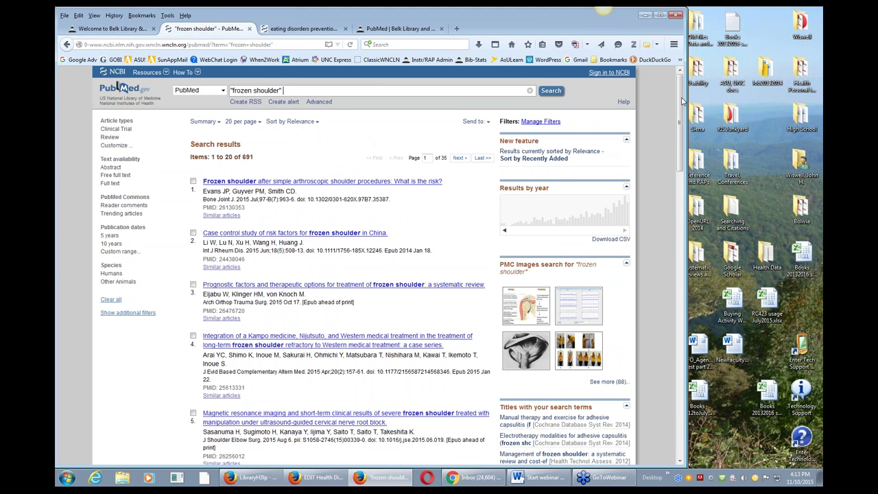
# - Browse the 691 "frozen shoulder" results and bring up the Send to destinations list
pyautogui.scroll(-8, 556, 287)
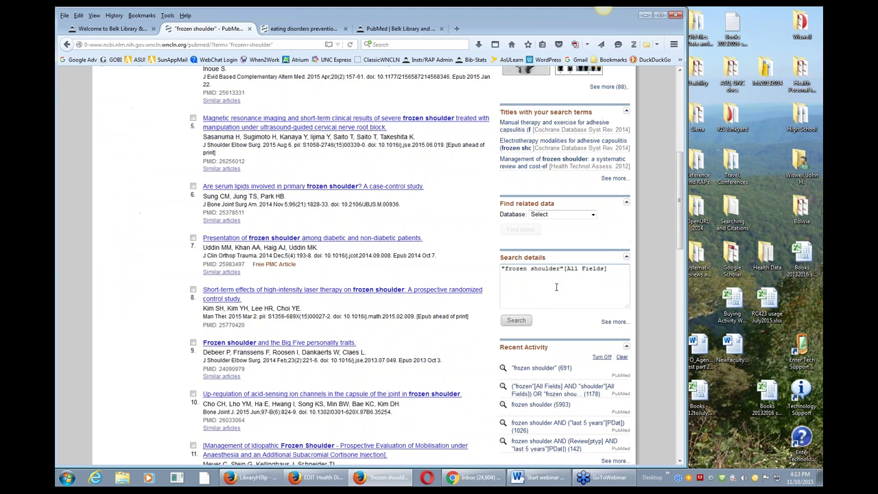
pyautogui.moveTo(682, 181); pyautogui.dragTo(686, 83)
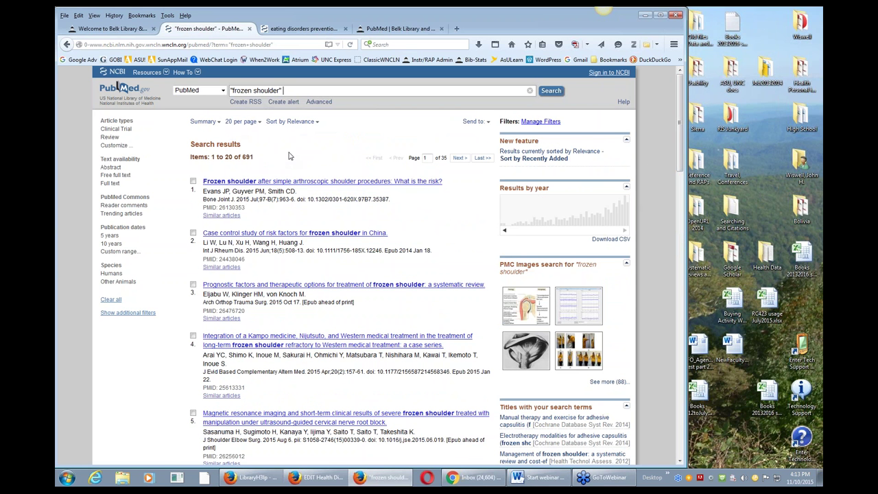
pyautogui.moveTo(525, 225)
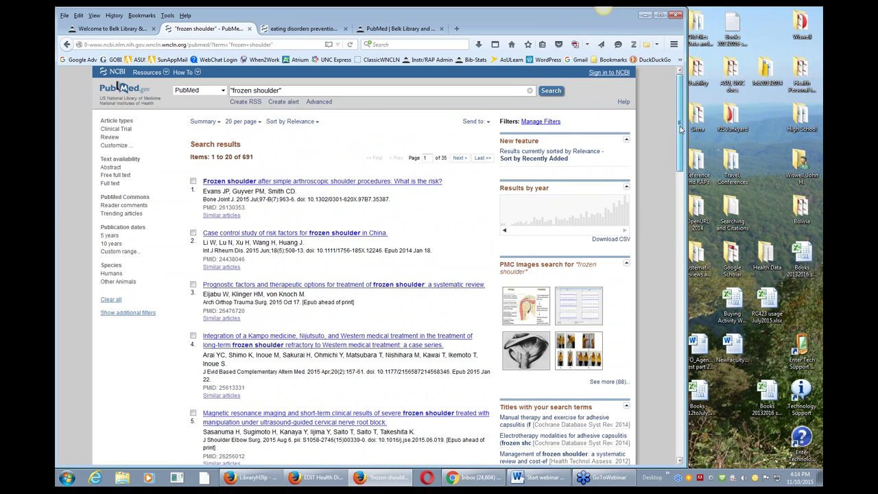
pyautogui.moveTo(681, 118); pyautogui.dragTo(682, 189)
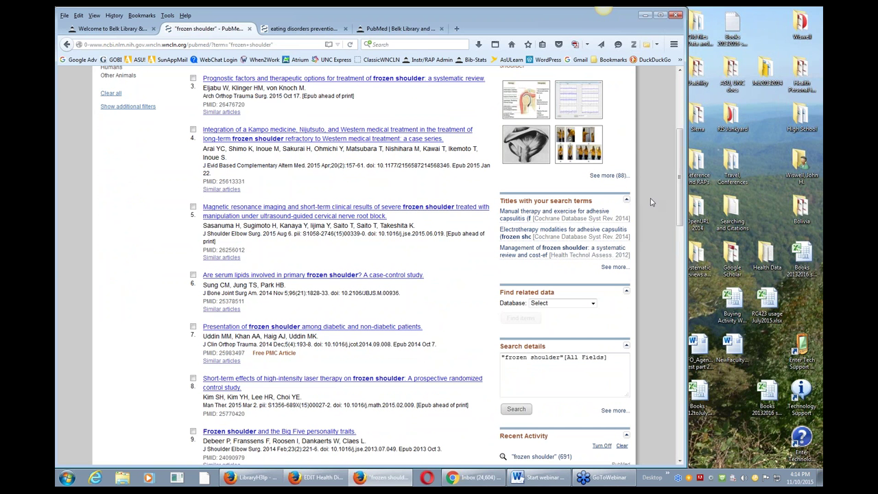
pyautogui.moveTo(681, 180); pyautogui.dragTo(683, 108)
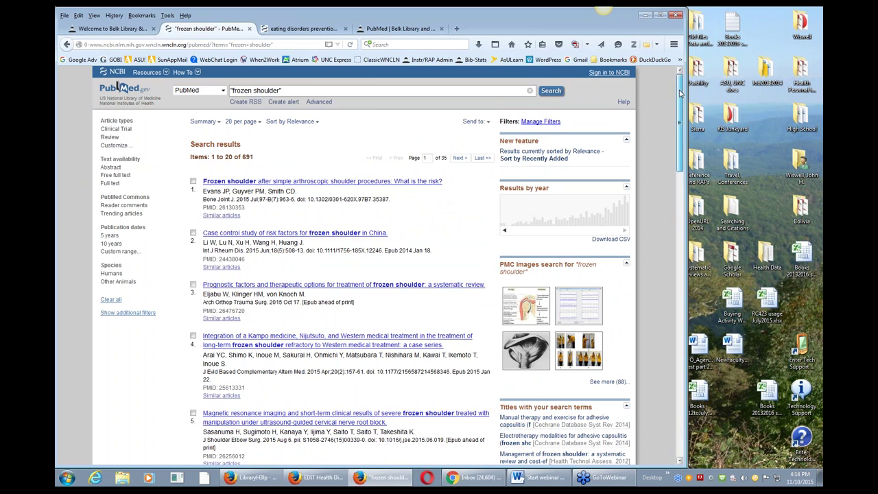
pyautogui.moveTo(679, 98); pyautogui.dragTo(668, 82)
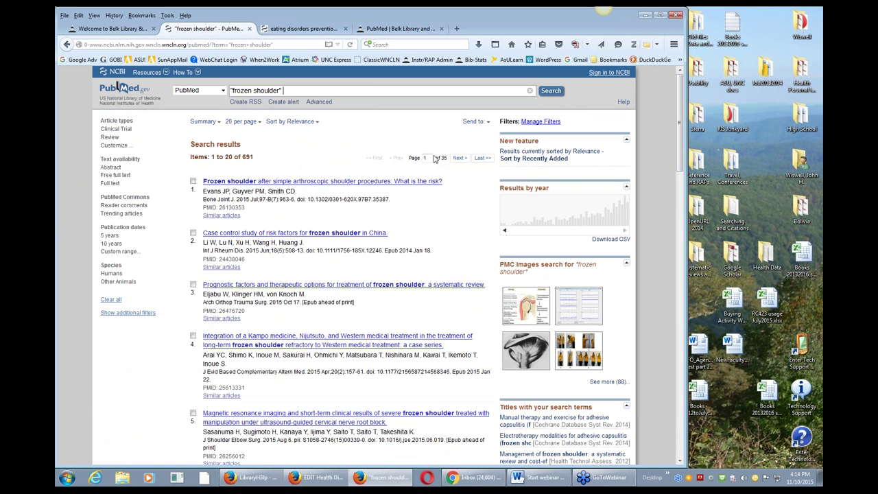
pyautogui.click(486, 121)
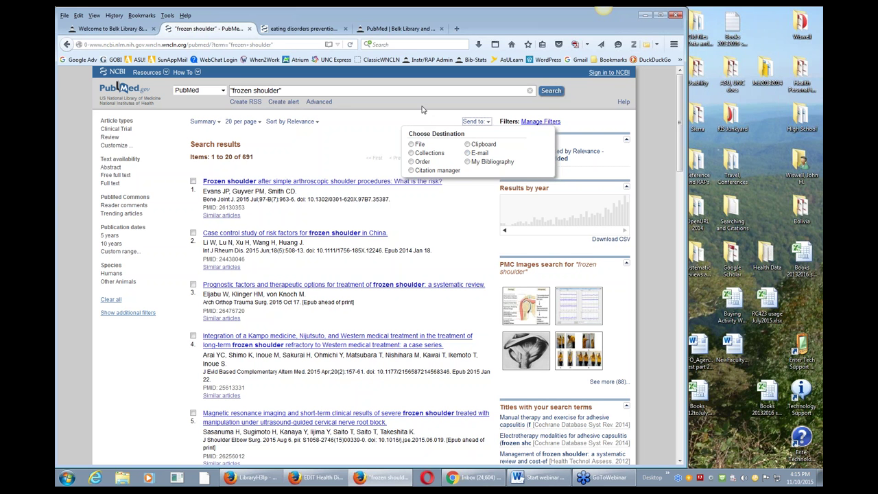
# - Accept the proxy's security exception for Manage Filters, then return to the 5903-result list
pyautogui.click(480, 121)
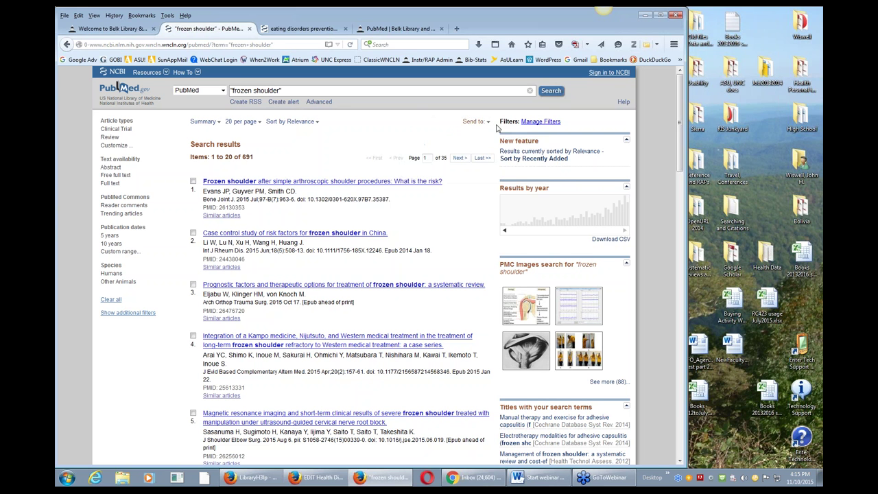
pyautogui.click(537, 123)
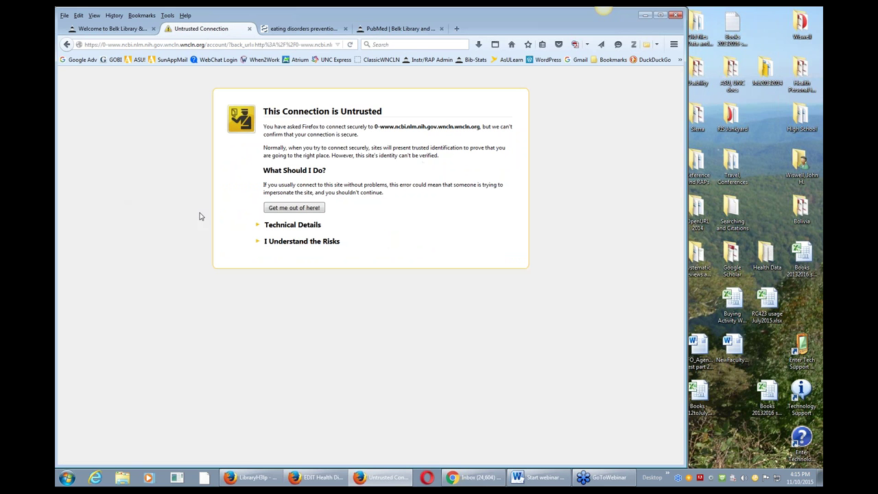
pyautogui.click(283, 244)
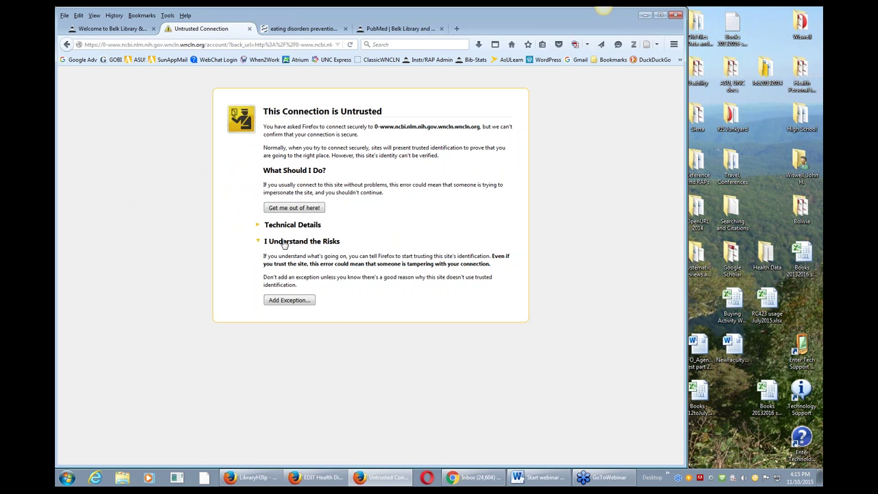
pyautogui.click(290, 302)
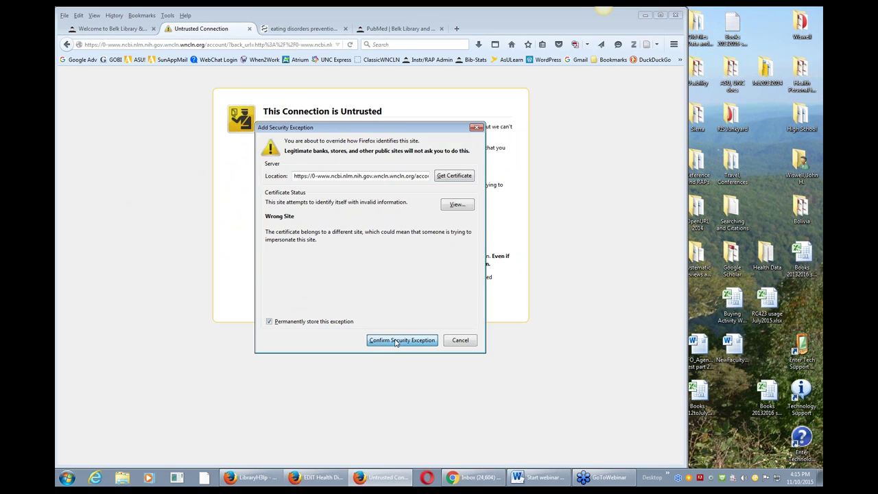
pyautogui.click(392, 339)
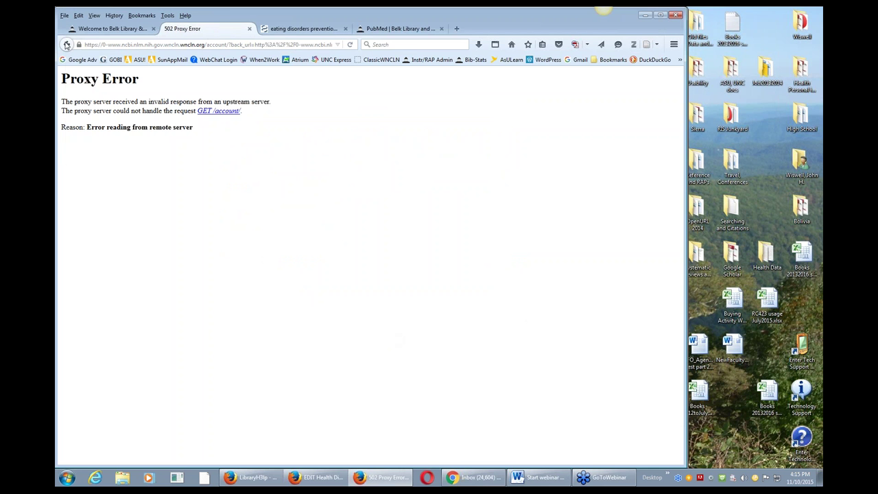
pyautogui.rightClick(67, 43)
pyautogui.click(123, 59)
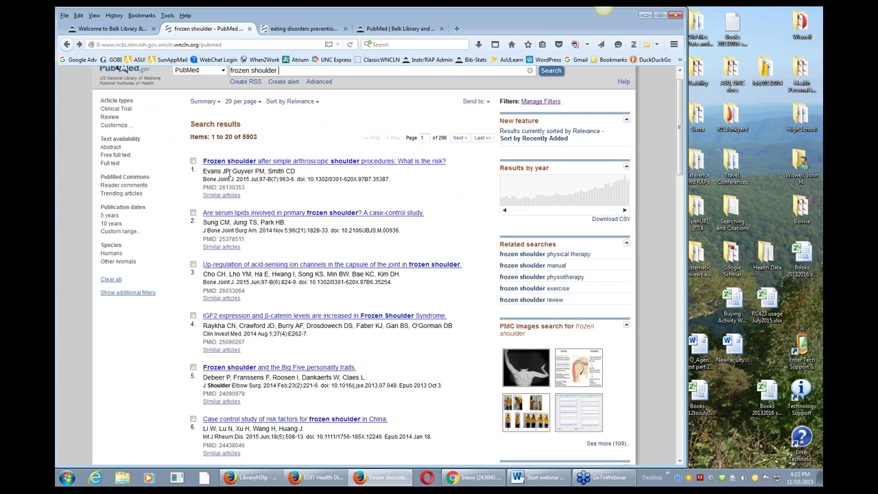
# - Open the abstract of 'Frozen shoulder after simple arthroscopic shoulder procedures: What is the risk?'
pyautogui.click(276, 164)
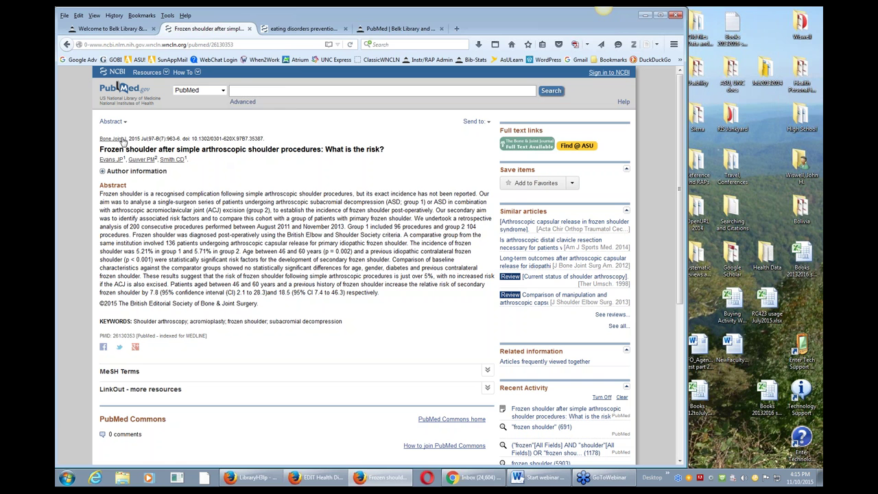
# - Expand the frozen shoulder article's MeSH terms and open its Find @ ASU full-text lookup
pyautogui.click(102, 174)
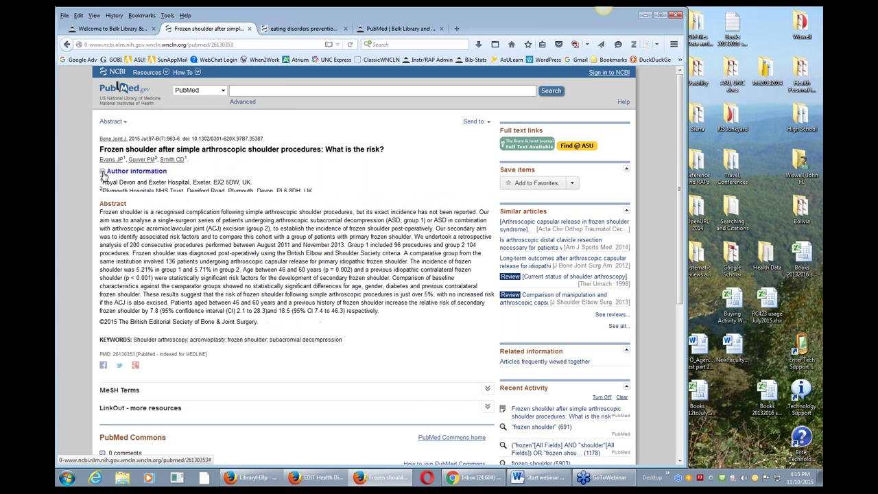
pyautogui.click(102, 174)
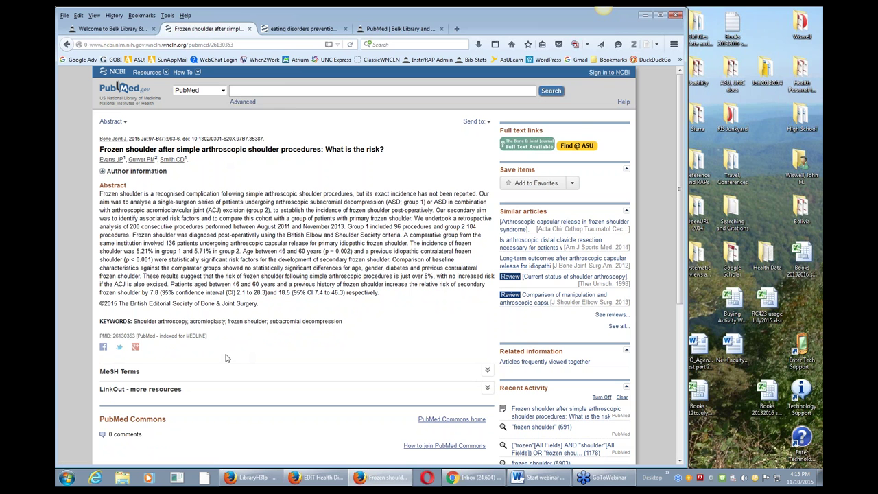
pyautogui.click(109, 372)
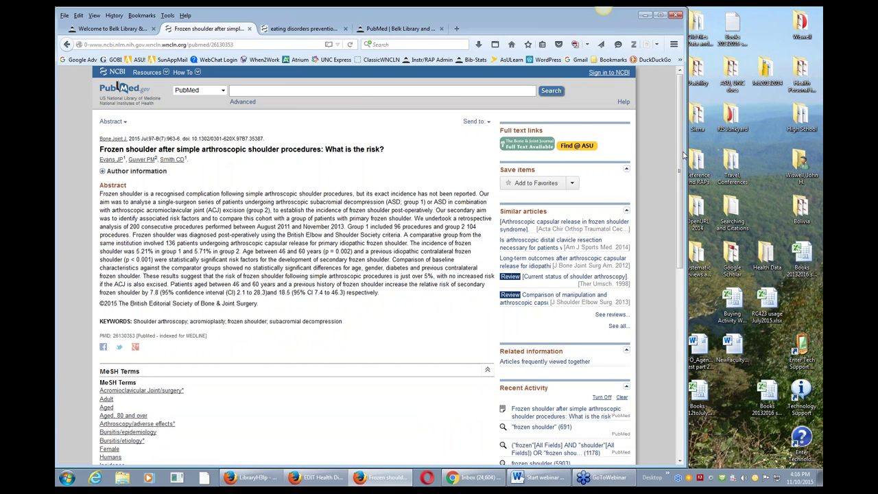
pyautogui.moveTo(684, 156)
pyautogui.mouseDown()
pyautogui.moveTo(683, 240)
pyautogui.moveTo(683, 153)
pyautogui.mouseUp()
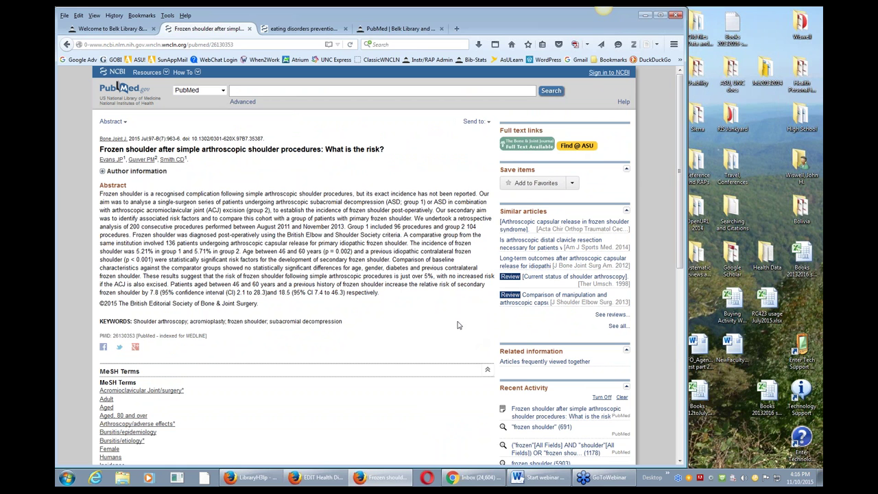
pyautogui.click(576, 146)
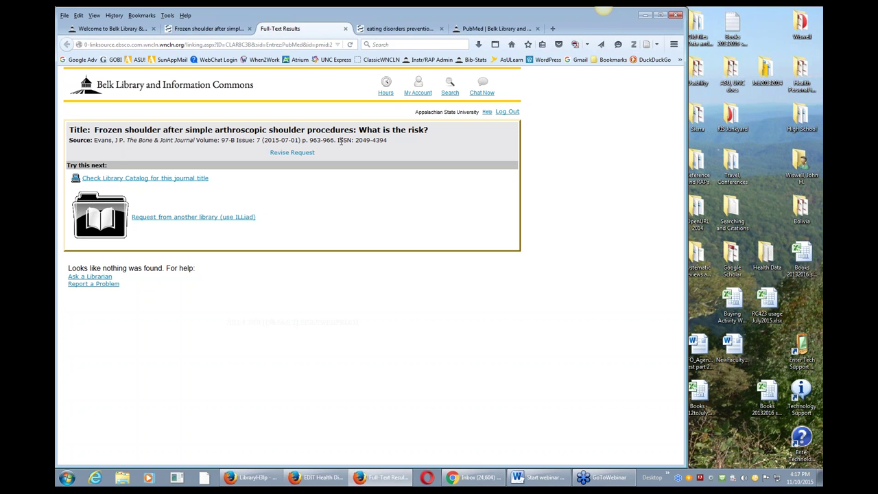
# - Close the Belk Library Full-Text Results tab, which found nothing, and return to the frozen shoulder abstract
pyautogui.click(203, 31)
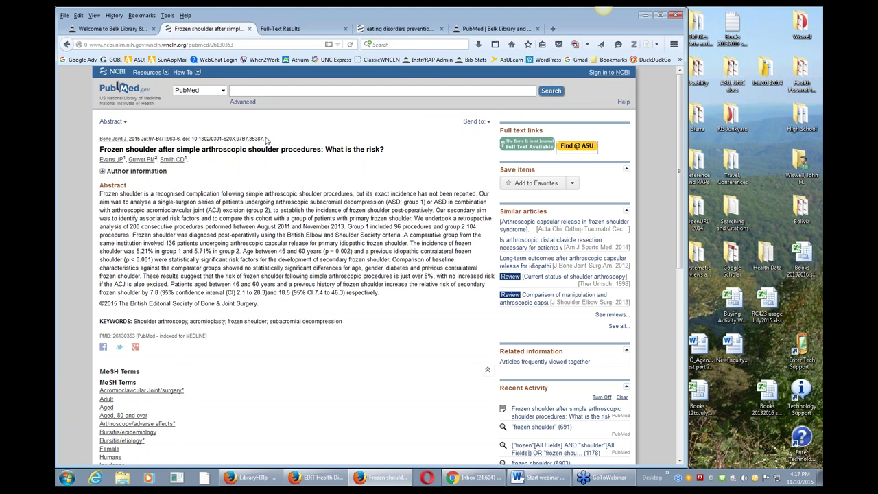
pyautogui.click(302, 30)
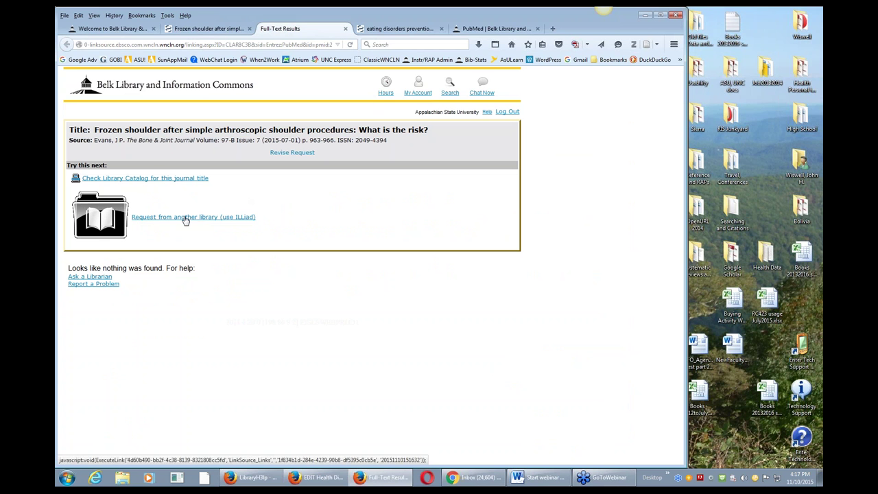
pyautogui.click(347, 31)
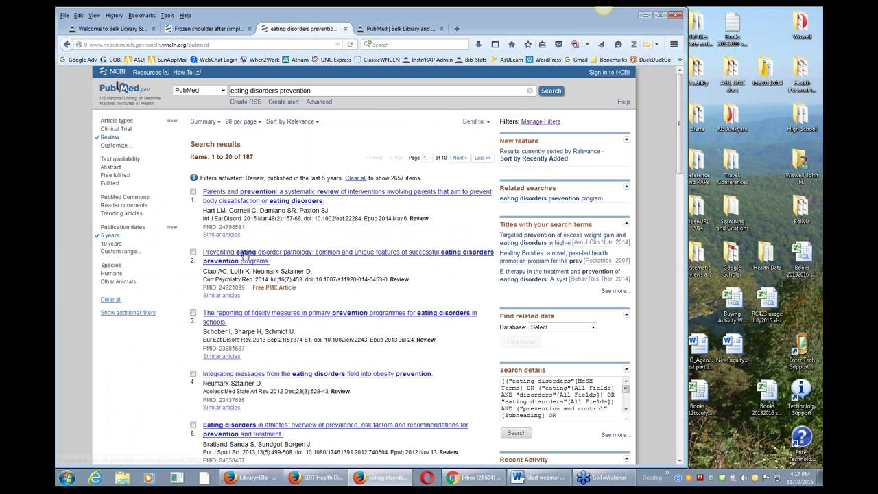
pyautogui.click(206, 29)
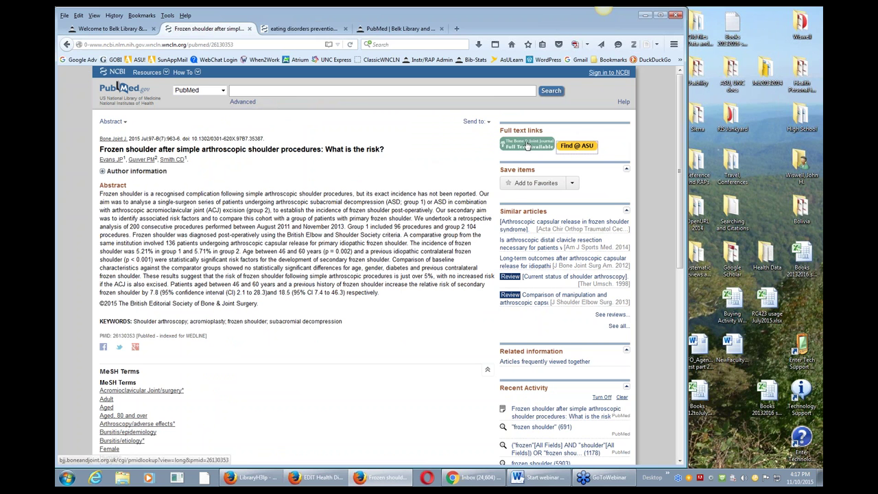
# - Check the Bone & Joint Journal full text, close its sign-in page, and return to the 5903 results
pyautogui.click(264, 60)
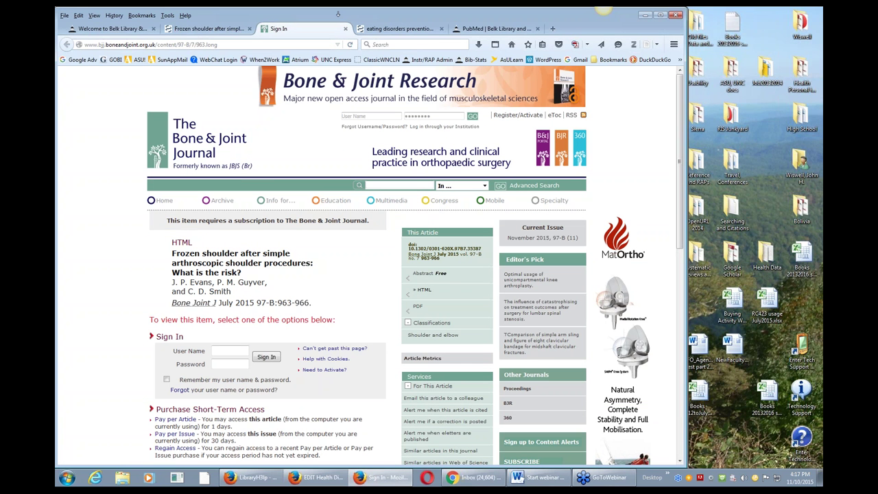
pyautogui.click(345, 29)
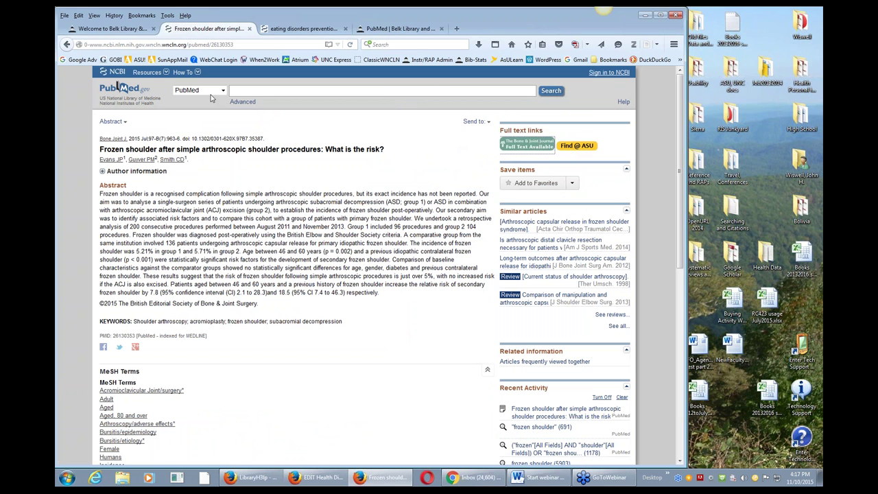
pyautogui.click(67, 44)
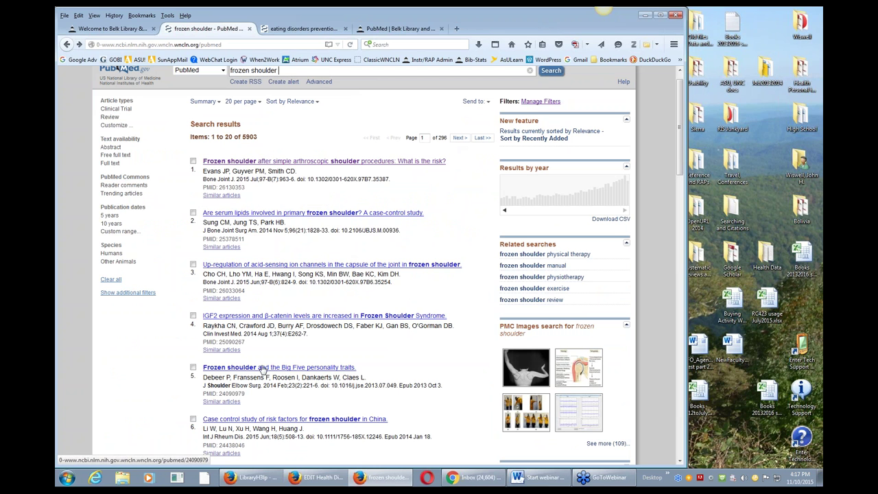
# - Filter the frozen shoulder results to Review (609 items) and open the free systematic review of therapeutic options
pyautogui.click(110, 118)
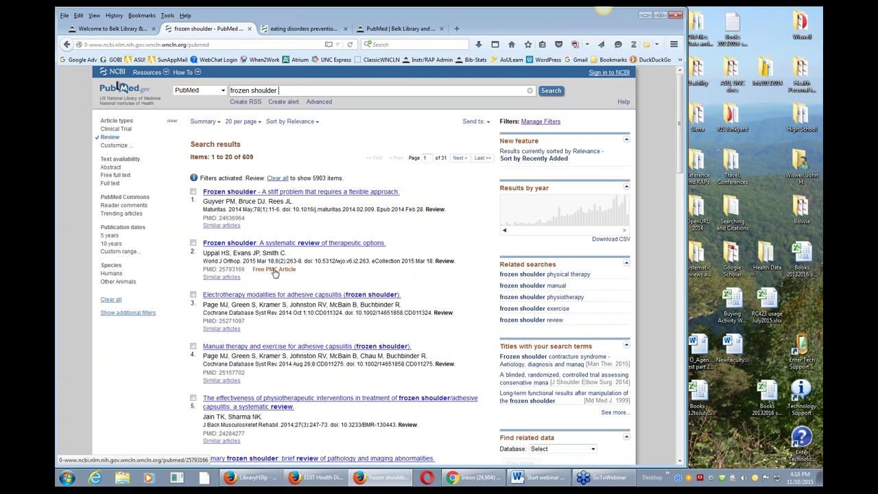
pyautogui.click(274, 271)
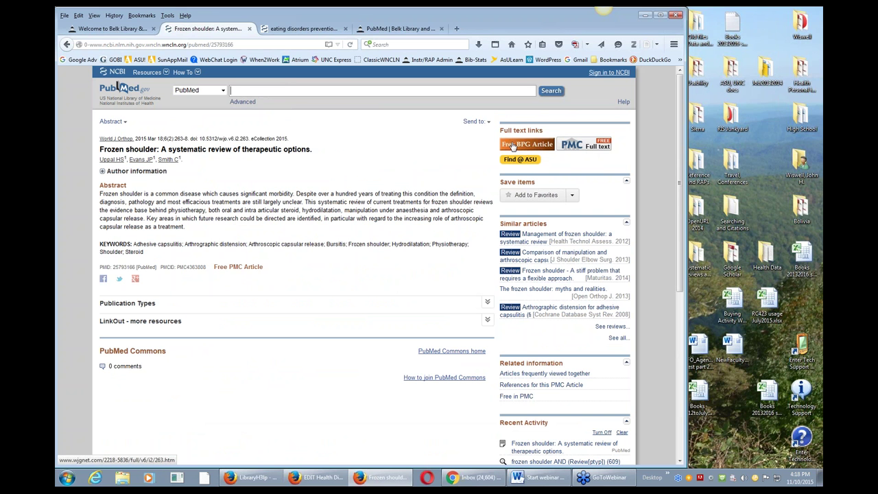
# - Open the systematic review's PMC full text, then close it and go back to the 609 reviews
pyautogui.click(591, 146)
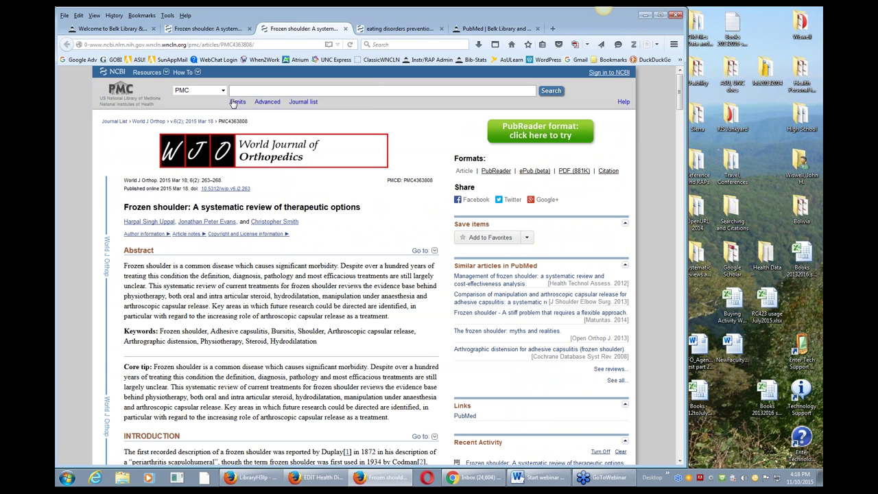
pyautogui.click(345, 29)
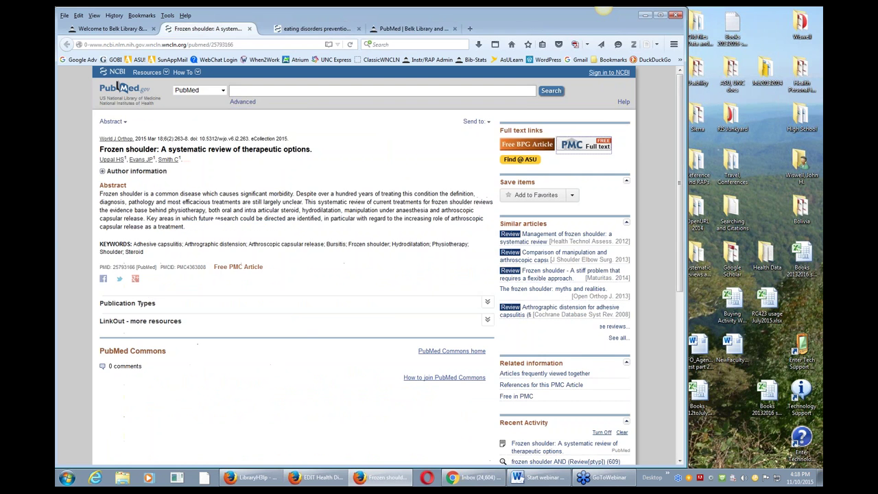
pyautogui.click(66, 45)
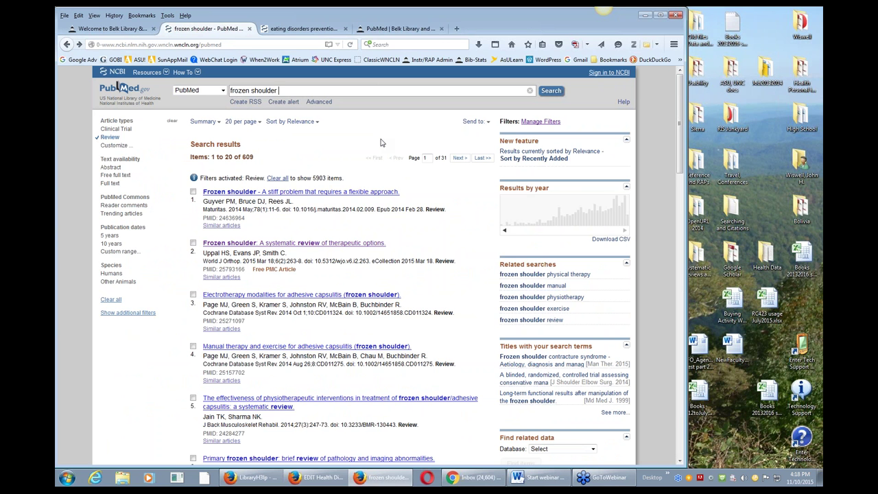
# - Apply the 5-year publication date filter to the frozen shoulder reviews, leaving 142 results
pyautogui.click(109, 235)
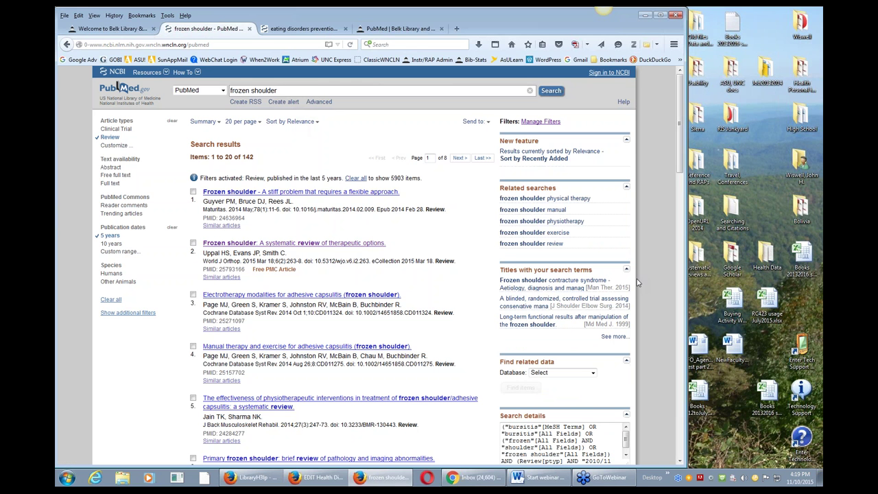
pyautogui.moveTo(681, 158); pyautogui.dragTo(681, 187)
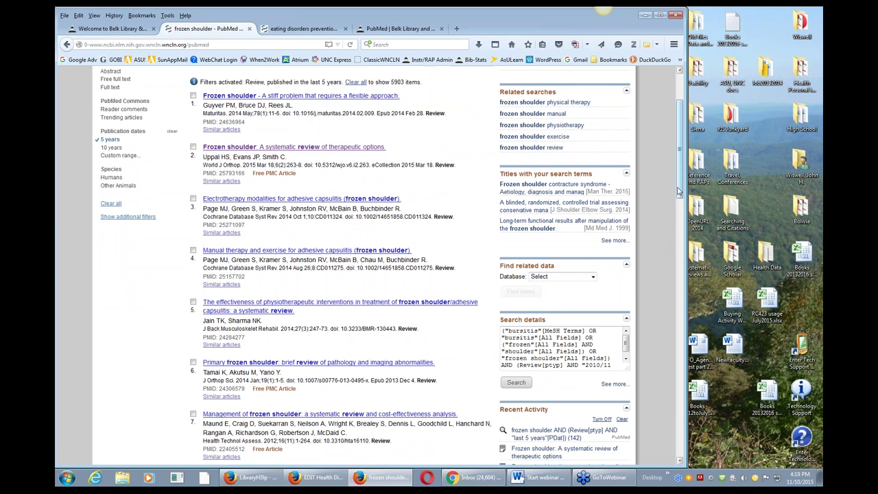
pyautogui.moveTo(680, 177); pyautogui.dragTo(680, 152)
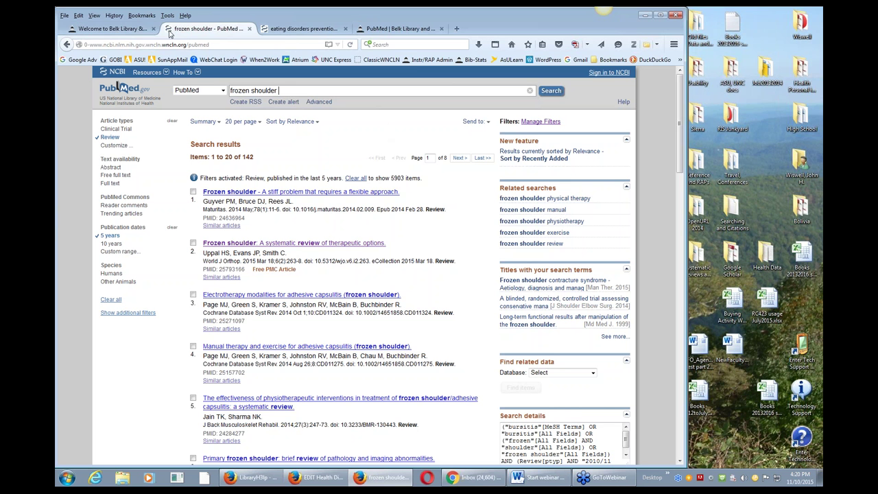
# - Close the PubMed | Belk Library description tab and switch to the Welcome to Belk Library tab
pyautogui.click(297, 29)
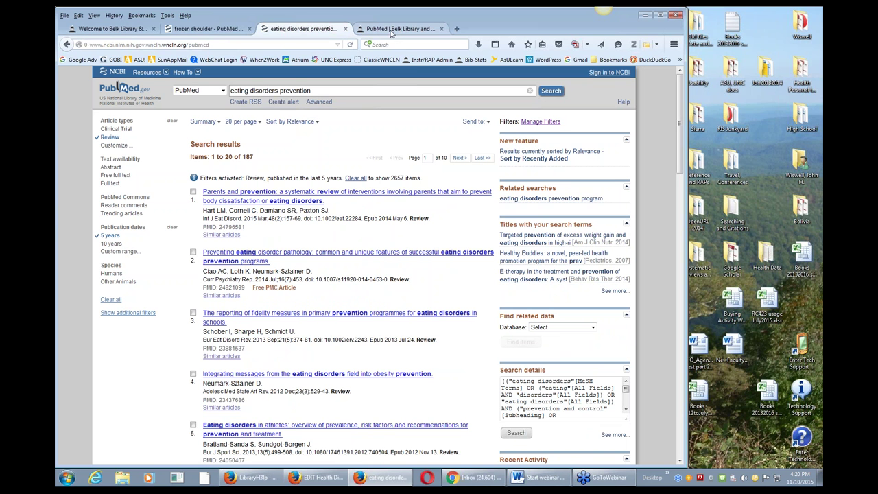
pyautogui.click(442, 29)
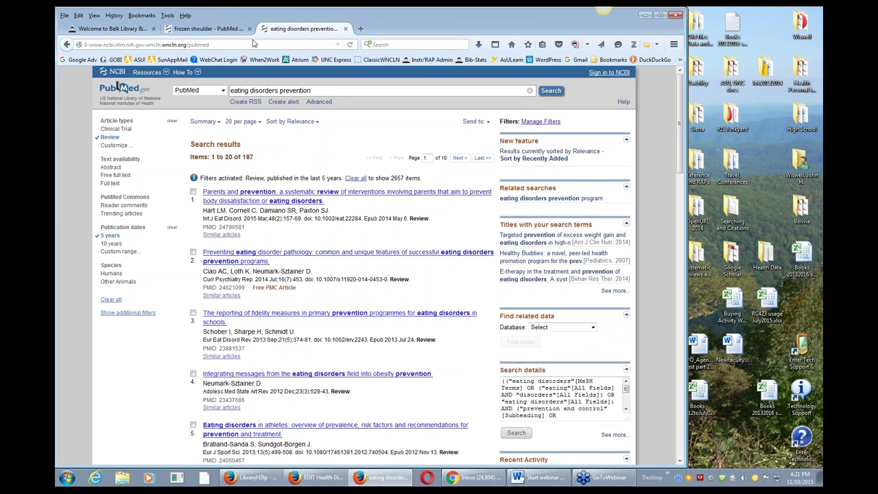
pyautogui.click(136, 31)
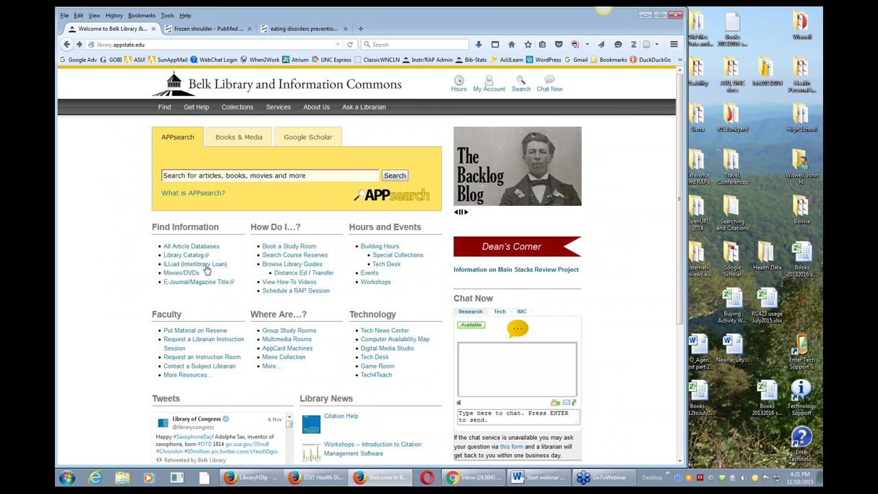
# - Open PubMed from All Article Databases > Nursing on the Belk Library site
pyautogui.click(182, 246)
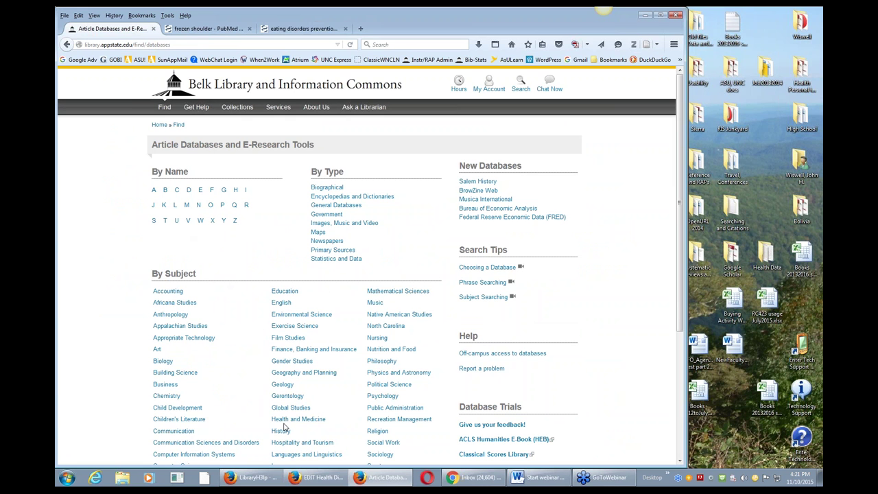
pyautogui.click(376, 338)
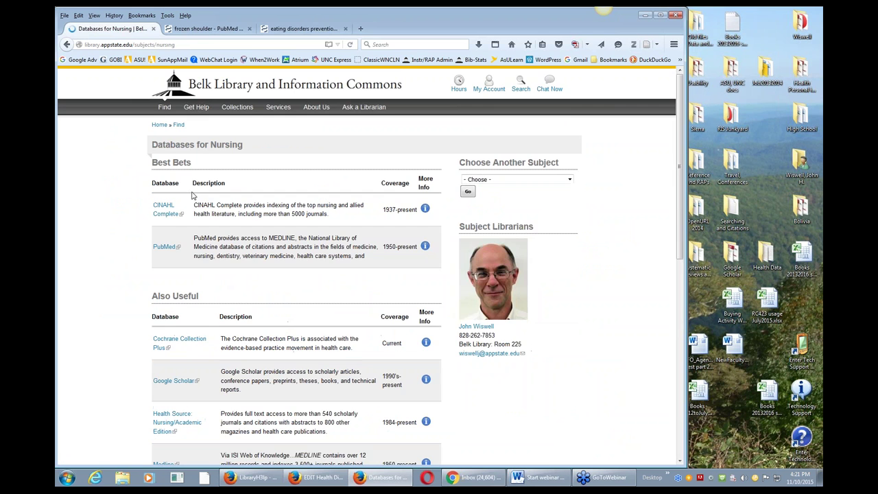
pyautogui.click(164, 249)
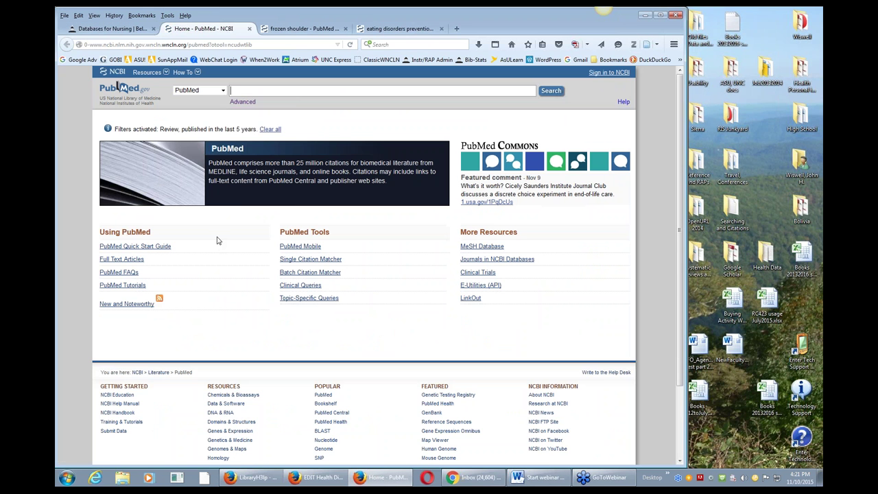
# - In PubMed Mobile, search 'eating disorders' sorted by Relevance and filtered to the last 5 years
pyautogui.click(295, 249)
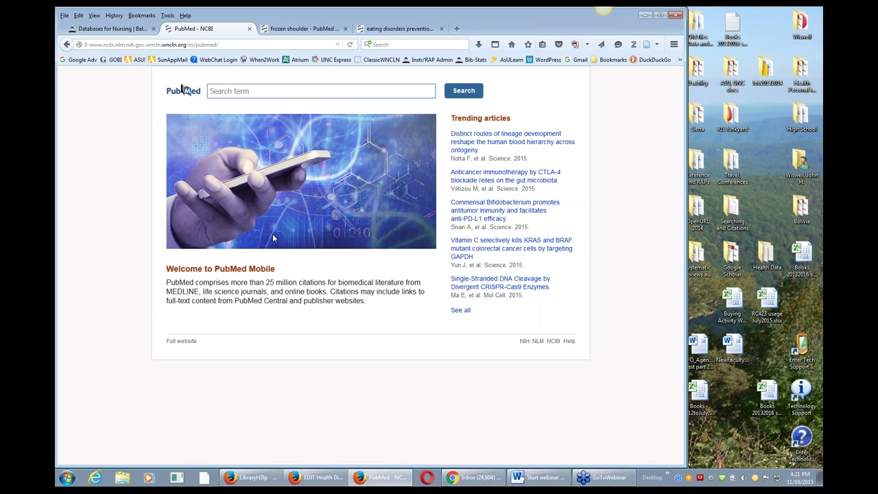
pyautogui.click(248, 91)
pyautogui.write('eat')
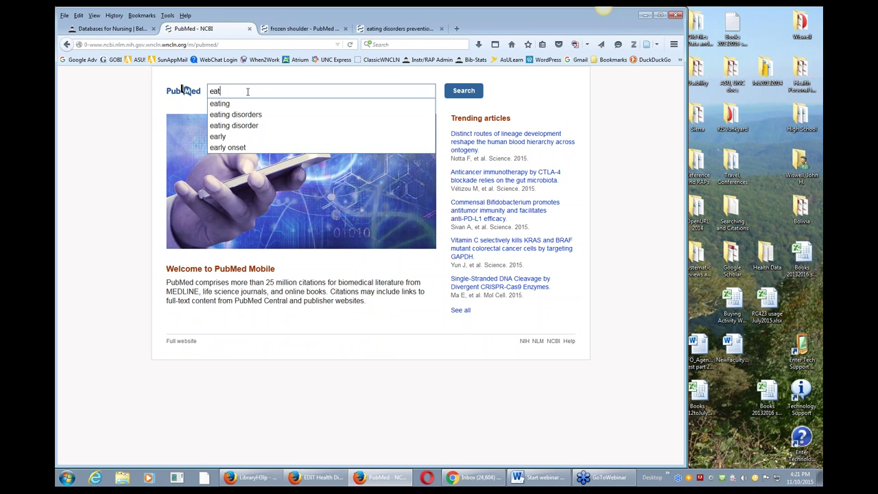
pyautogui.write('ing di')
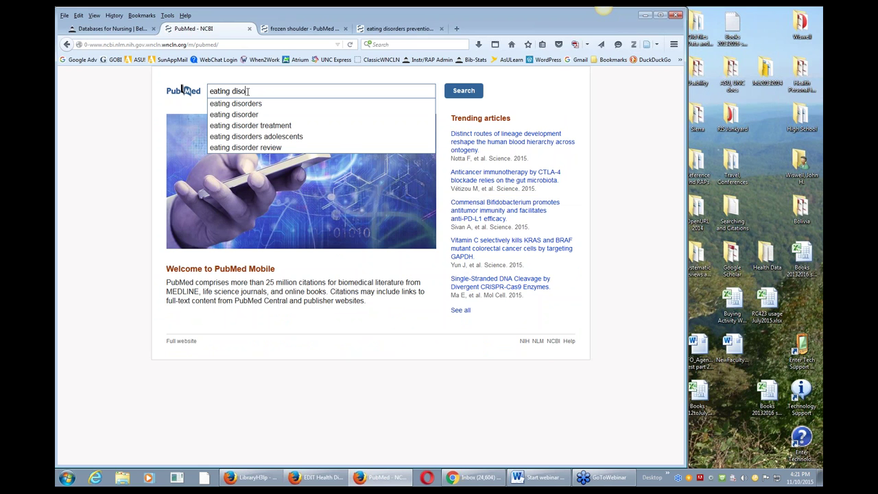
pyautogui.write('sorders')
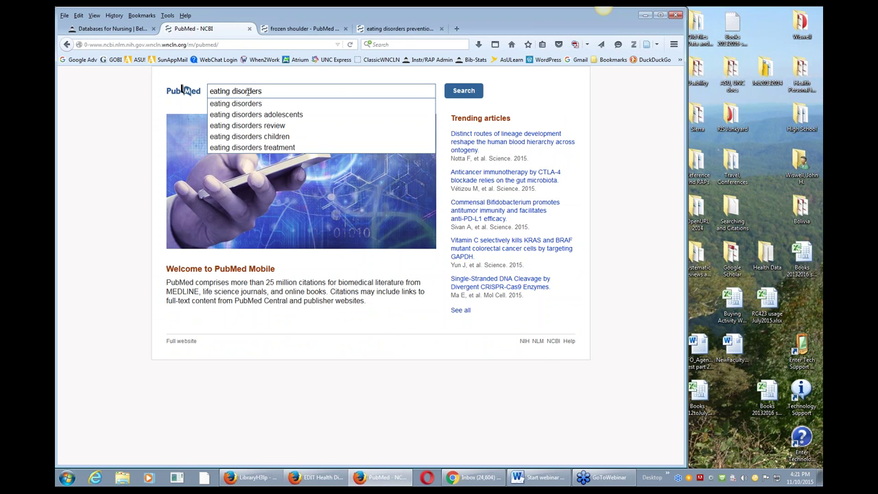
pyautogui.press('Return')
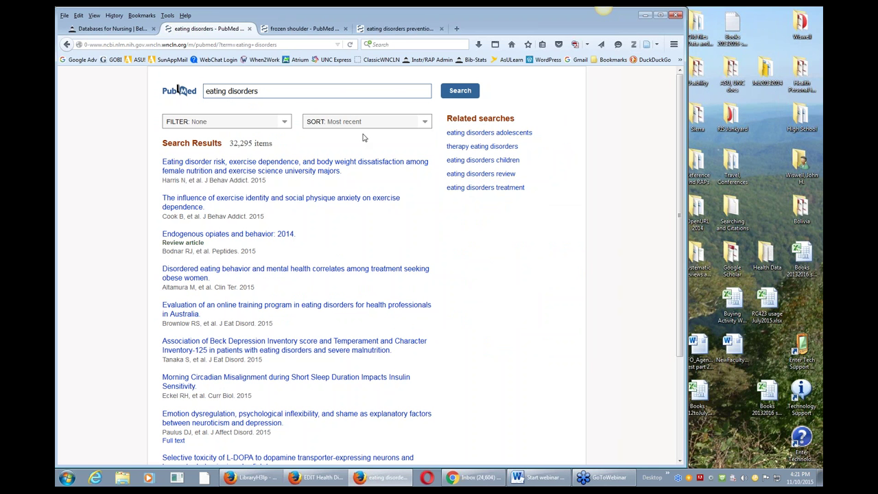
pyautogui.click(425, 124)
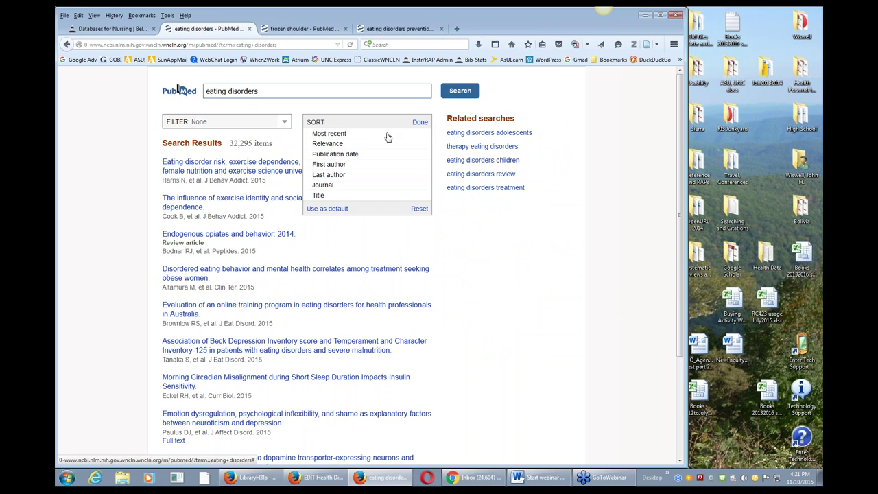
pyautogui.click(326, 146)
pyautogui.click(284, 123)
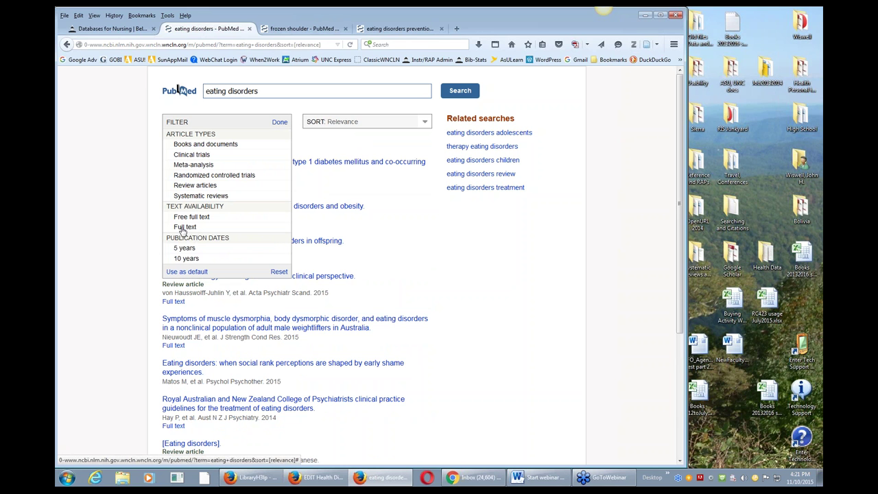
pyautogui.click(185, 249)
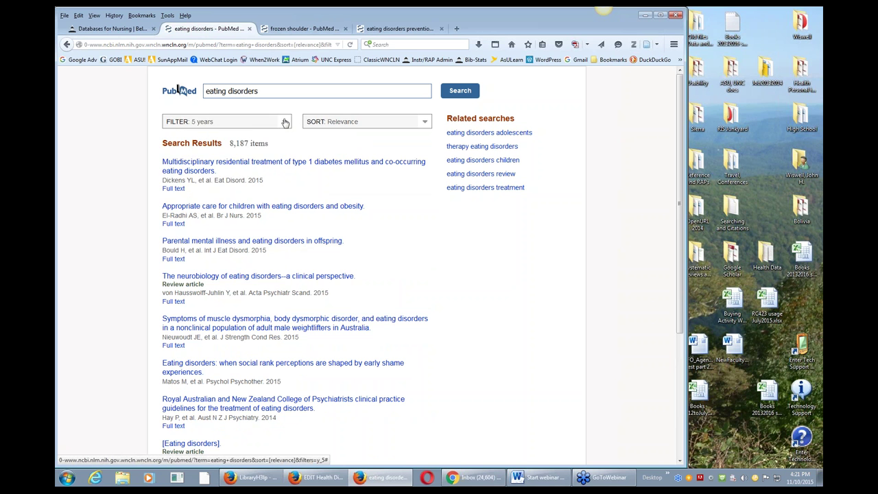
pyautogui.click(285, 123)
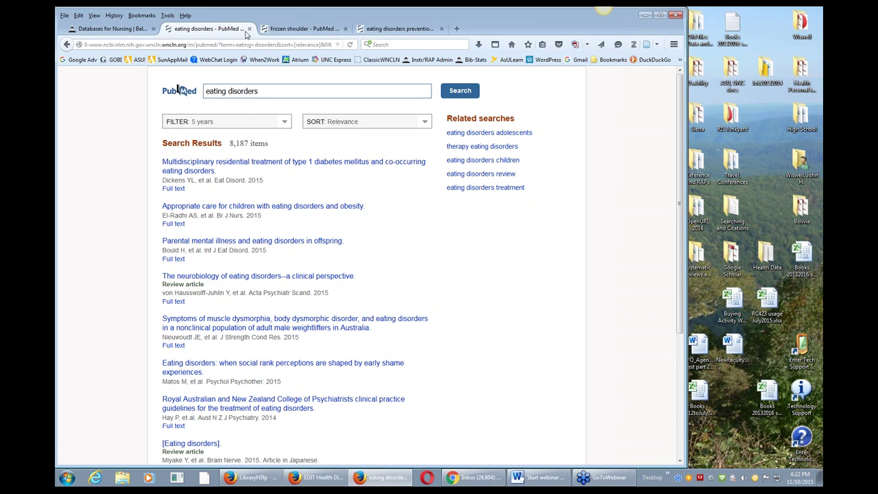
# - Go back through the mobile results pages to the full PubMed home page
pyautogui.click(65, 45)
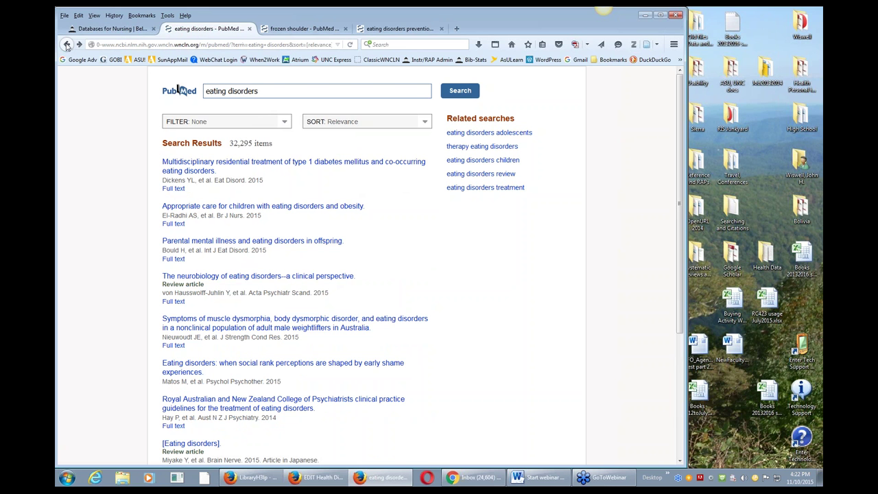
pyautogui.click(66, 44)
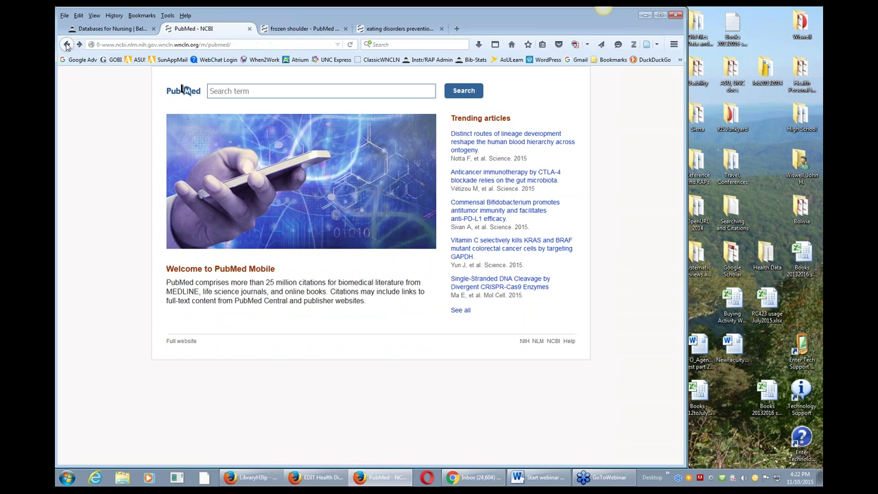
pyautogui.click(67, 45)
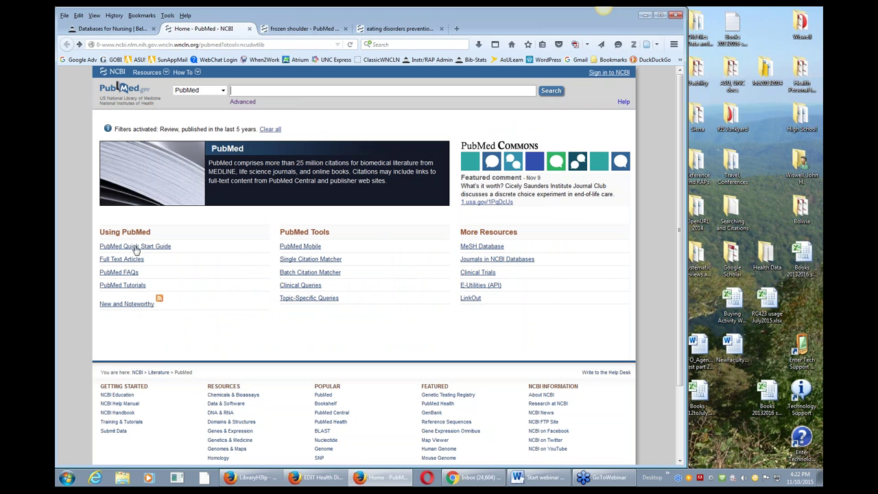
# - Run a 'frozen shoulder' Clinical Queries search and open the Systematic Reviews filter information
pyautogui.click(297, 288)
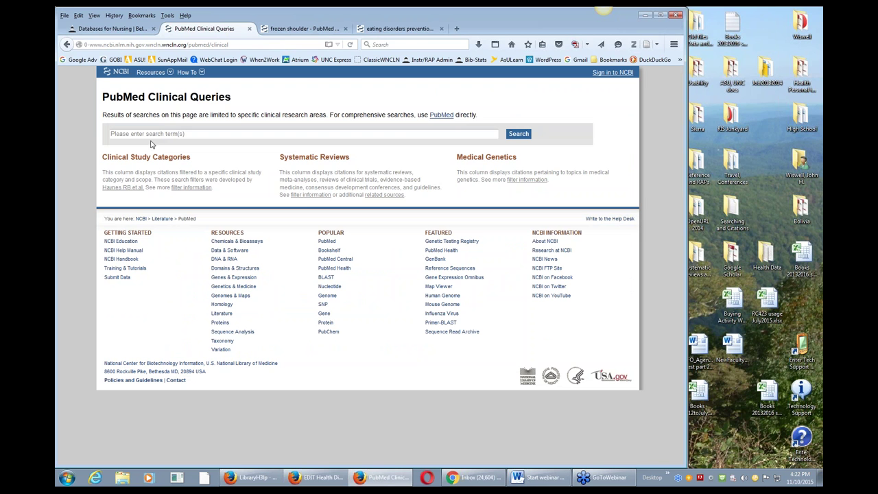
pyautogui.click(157, 133)
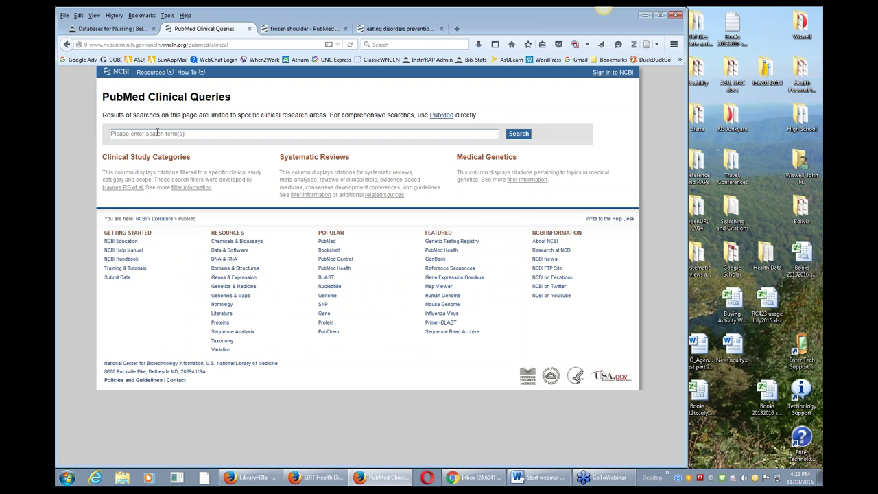
pyautogui.write('frozen s')
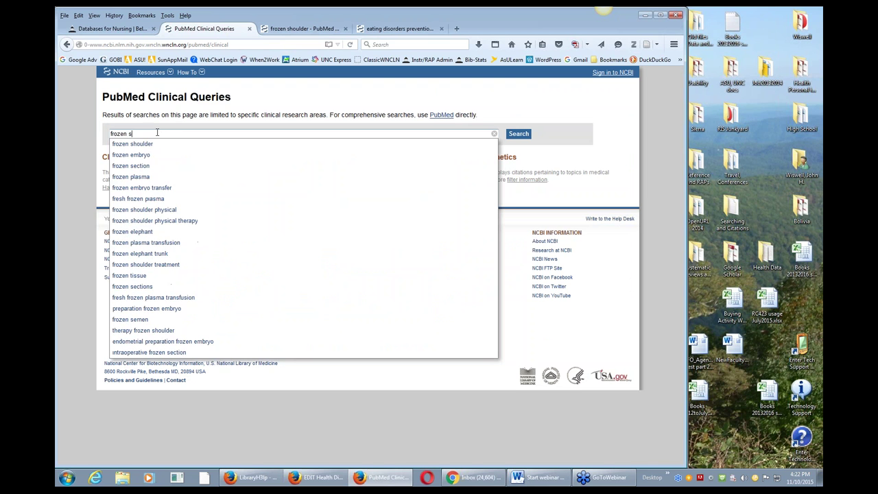
pyautogui.write('houlder')
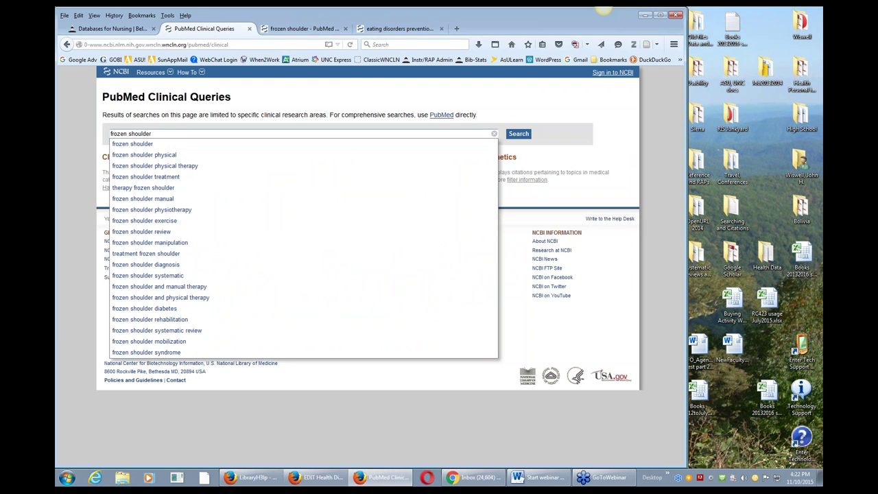
pyautogui.press('Down')
pyautogui.press('Return')
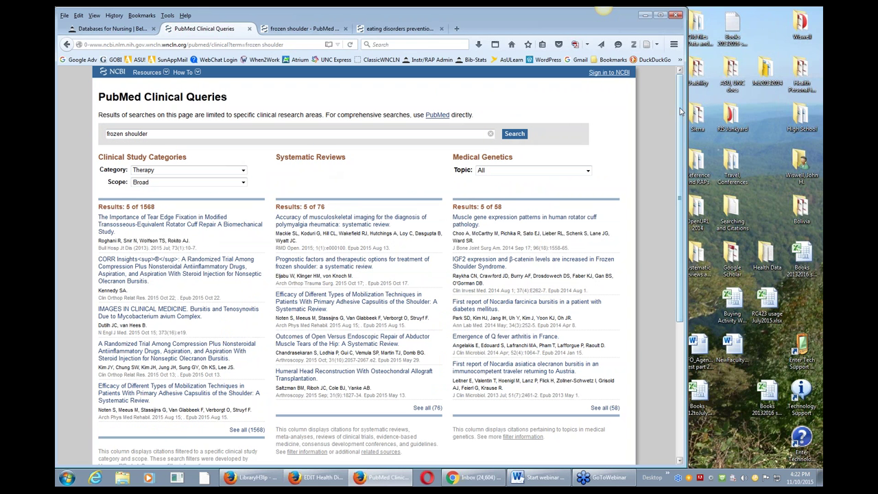
pyautogui.moveTo(679, 107); pyautogui.dragTo(679, 120)
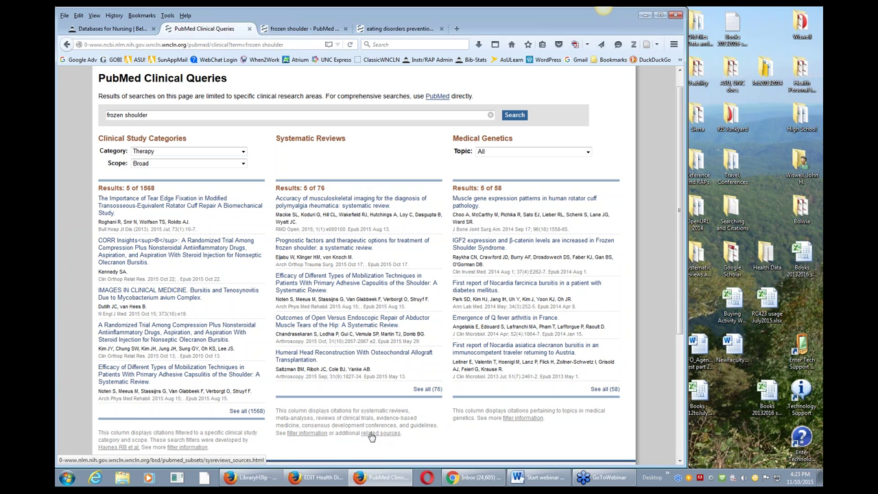
pyautogui.click(306, 434)
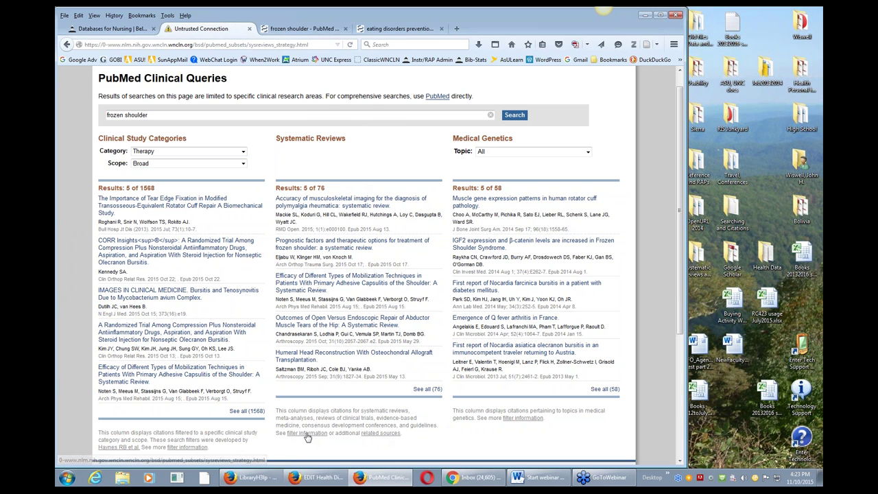
# - Add a security exception to read the systematic reviews search strategy, then return to Clinical Queries
pyautogui.click(282, 242)
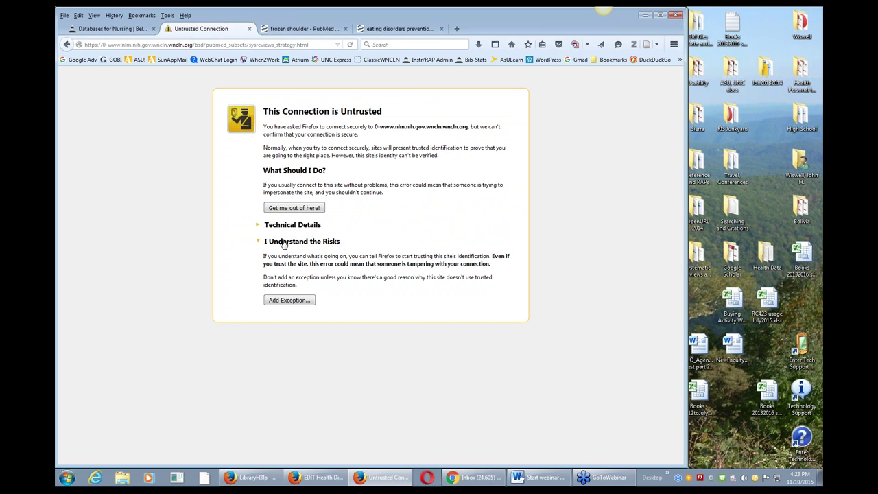
pyautogui.click(287, 300)
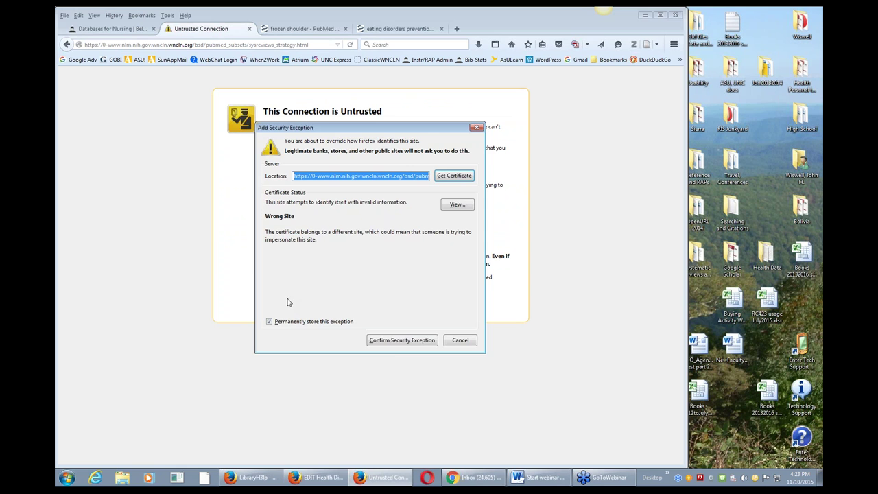
pyautogui.click(396, 344)
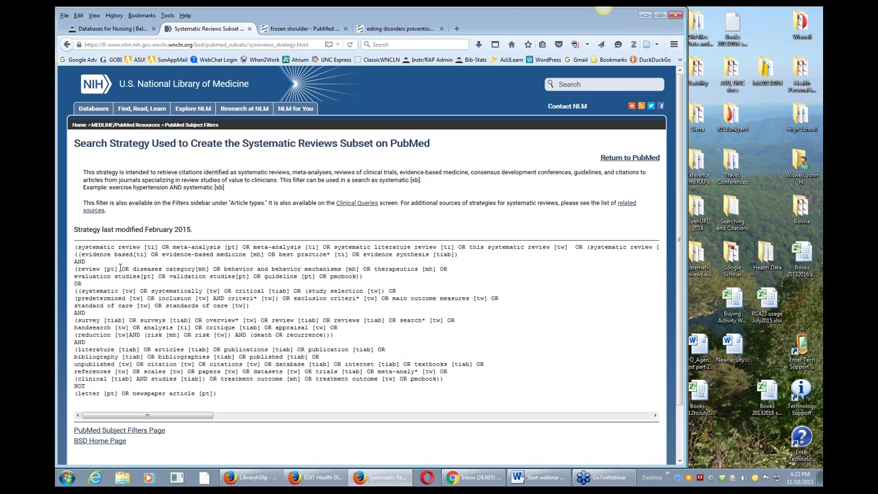
pyautogui.rightClick(66, 44)
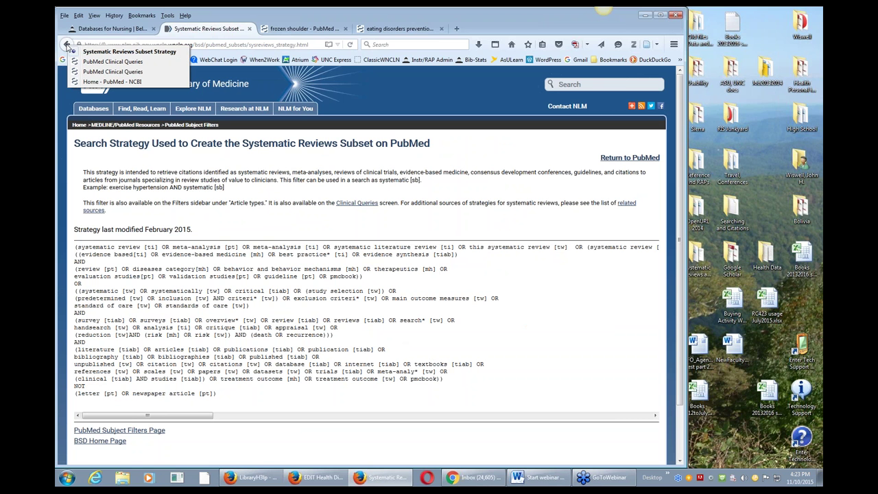
pyautogui.click(106, 62)
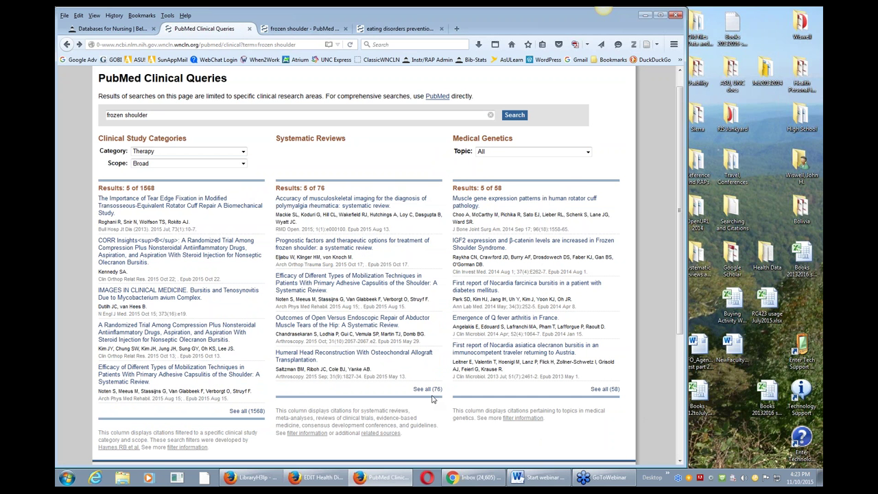
# - View all 76 systematic reviews, drop the Review article filter, then go back
pyautogui.click(423, 389)
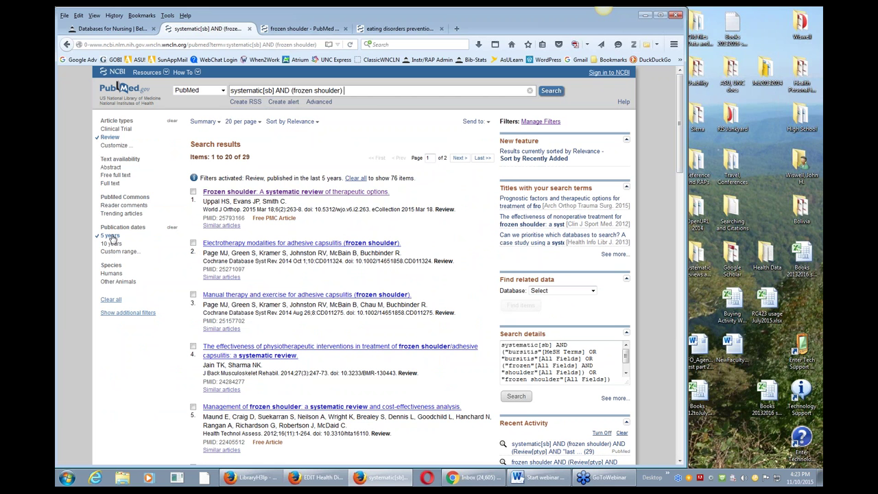
pyautogui.click(107, 139)
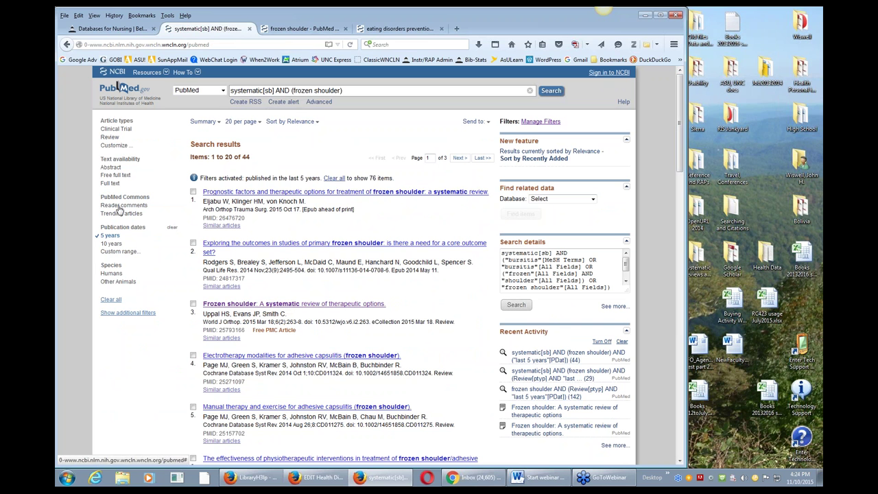
pyautogui.click(67, 45)
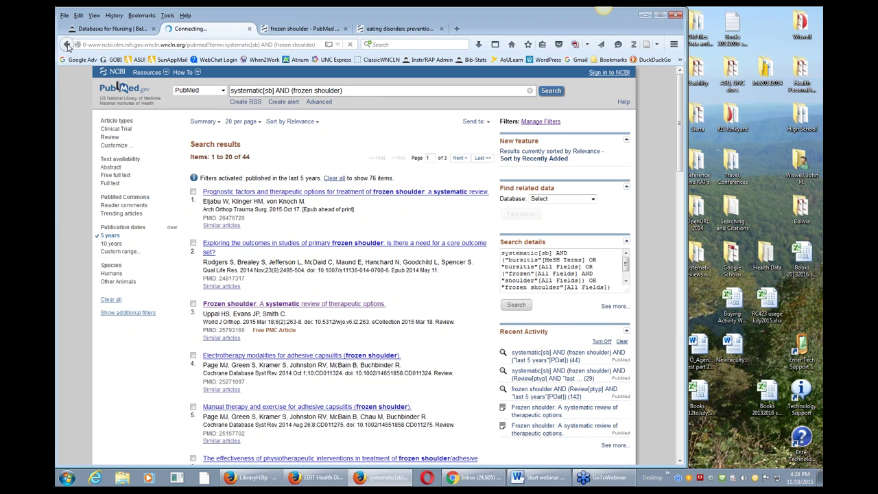
# - Back on frozen shoulder Clinical Queries, keep the Therapy category and set the scope to Narrow
pyautogui.click(67, 44)
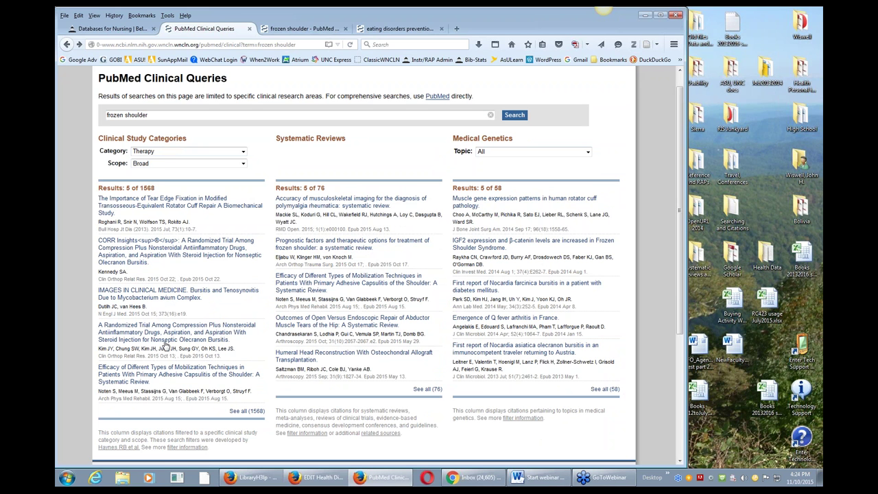
pyautogui.click(243, 151)
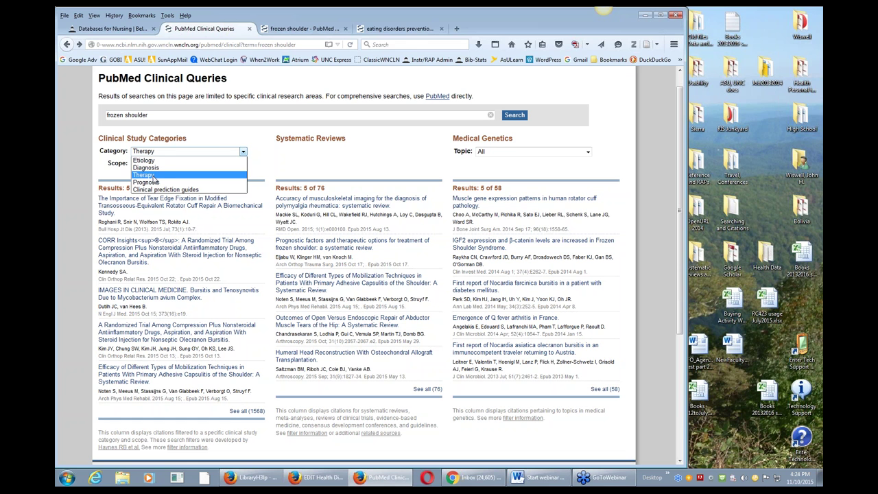
pyautogui.click(154, 176)
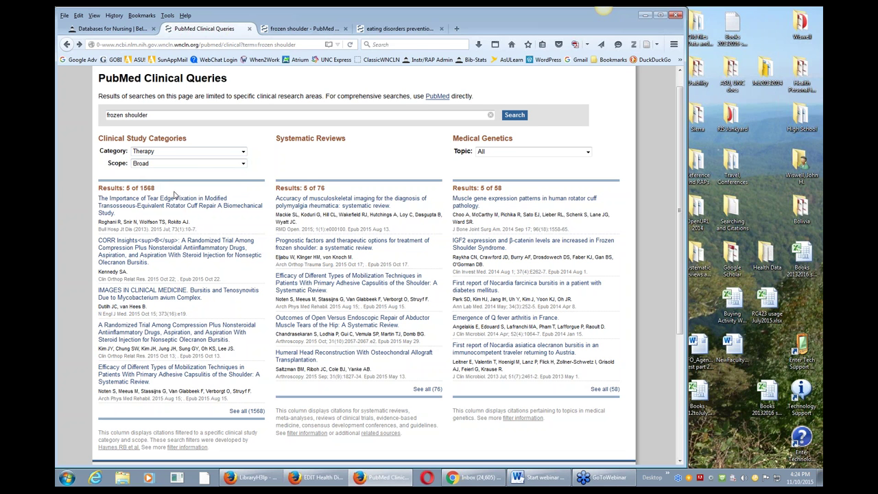
pyautogui.click(242, 164)
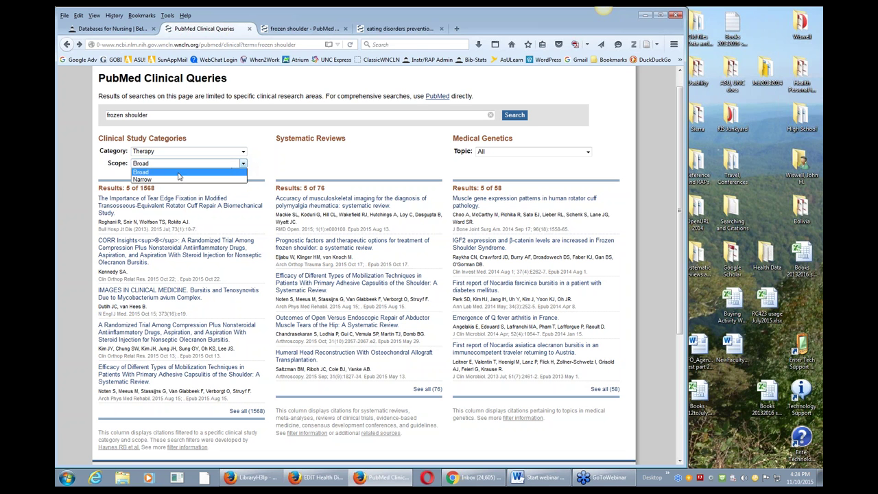
pyautogui.click(159, 181)
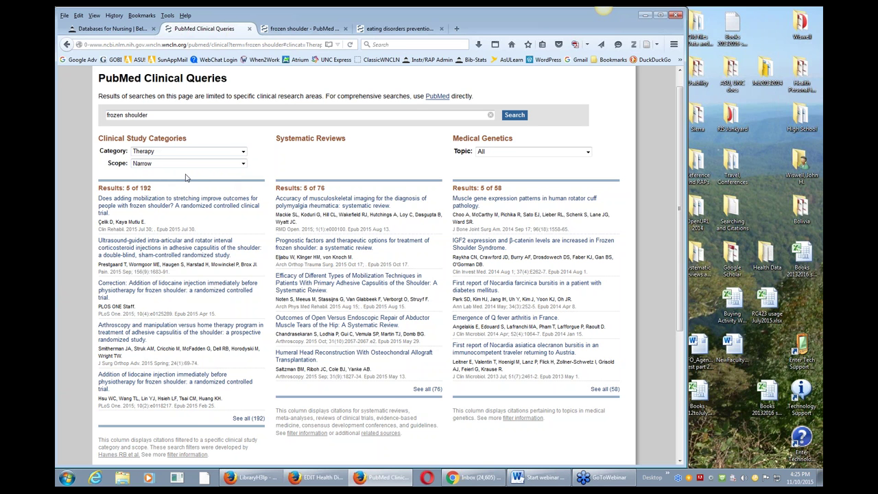
# - List all 192 narrow-scope therapy citations, then go to the PubMed home page
pyautogui.click(248, 420)
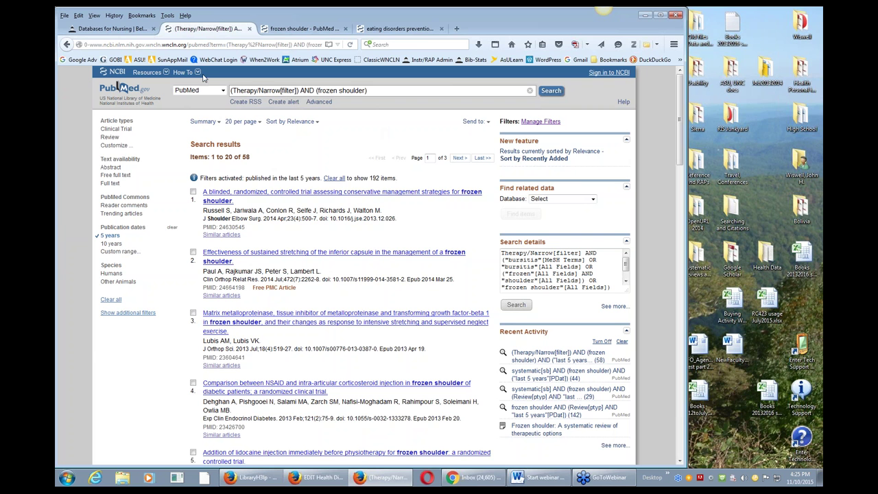
pyautogui.click(119, 91)
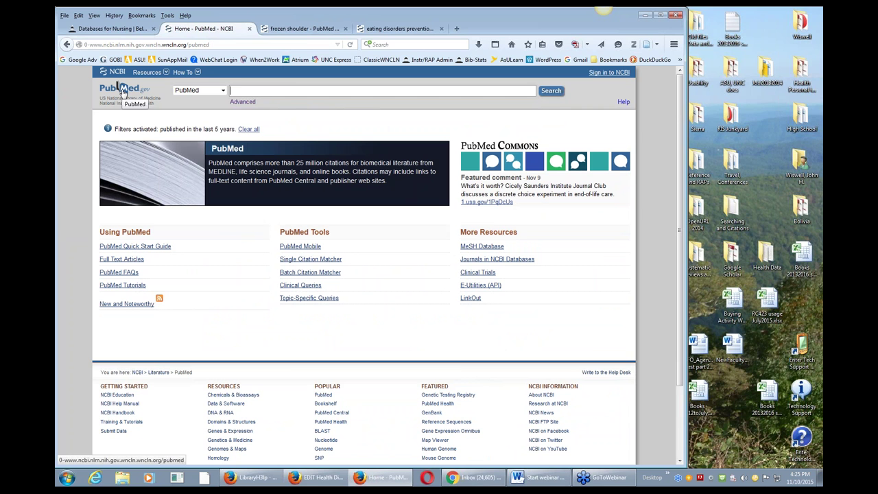
# - Search the MeSH database for 'eating disorders'
pyautogui.click(476, 246)
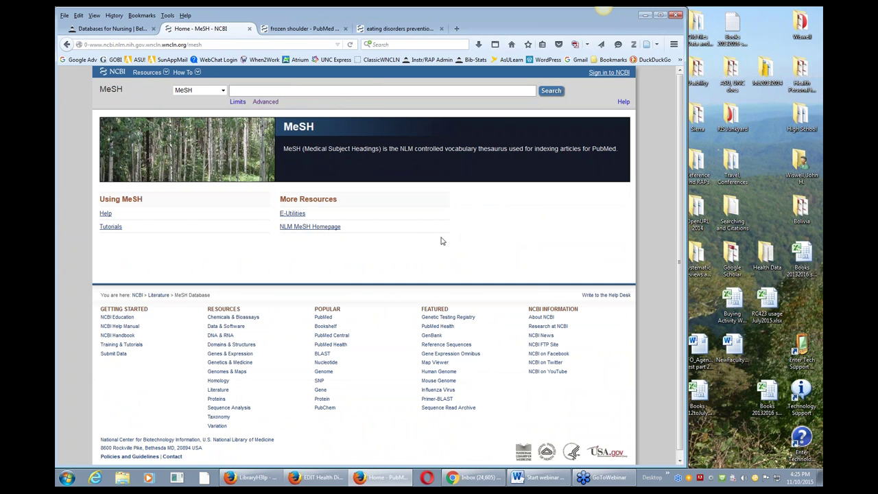
pyautogui.click(68, 44)
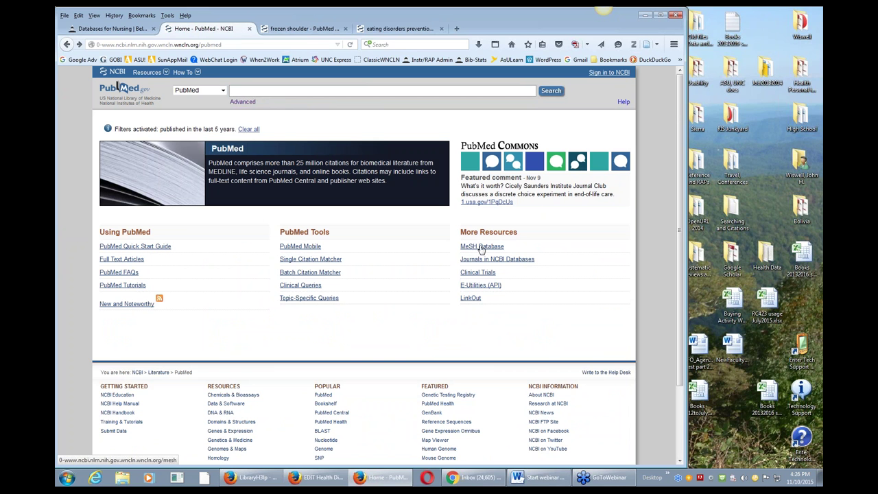
pyautogui.click(480, 248)
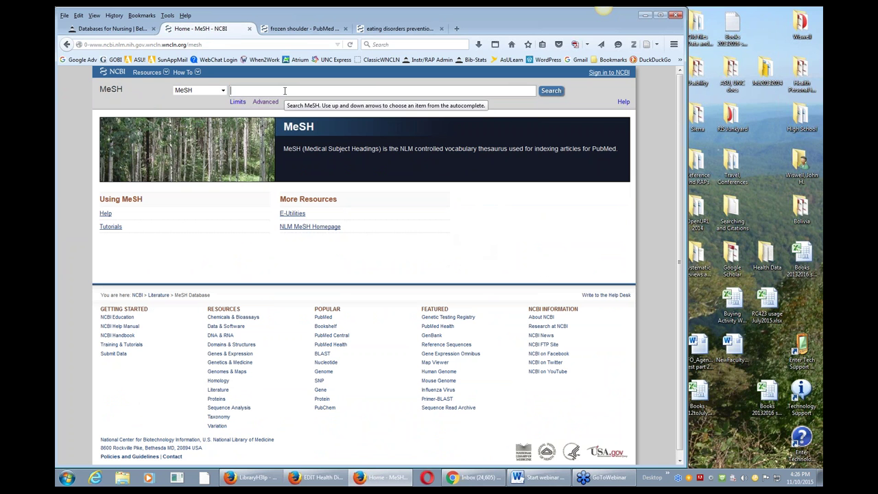
pyautogui.write('eating disorders')
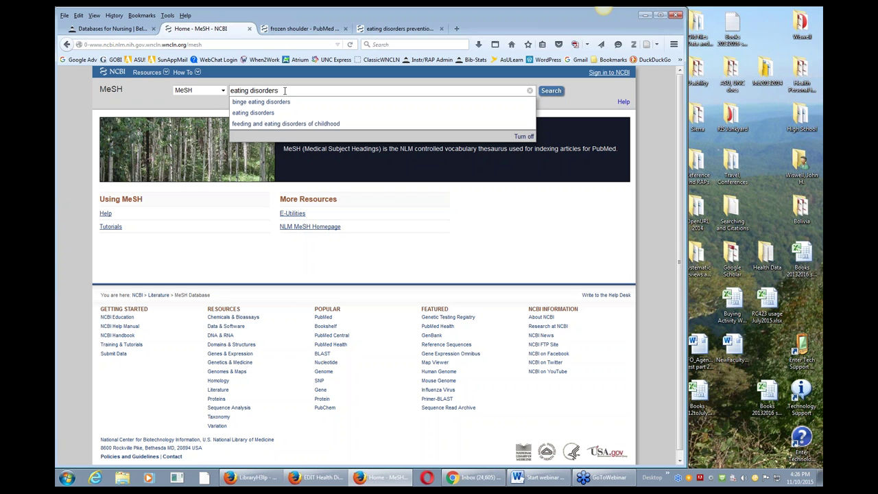
pyautogui.press('Return')
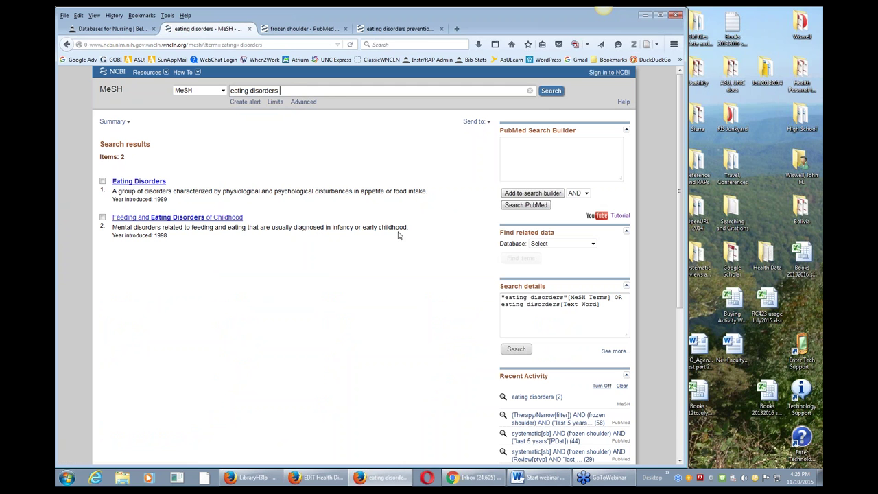
# - Open the Eating Disorders MeSH record (F03.375) and turn on Restrict to MeSH Major Topic
pyautogui.click(122, 181)
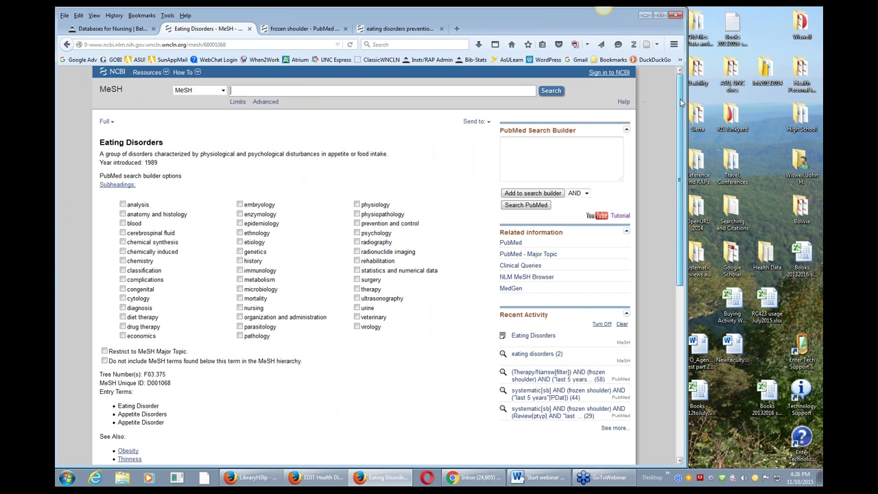
pyautogui.moveTo(680, 104); pyautogui.dragTo(680, 245)
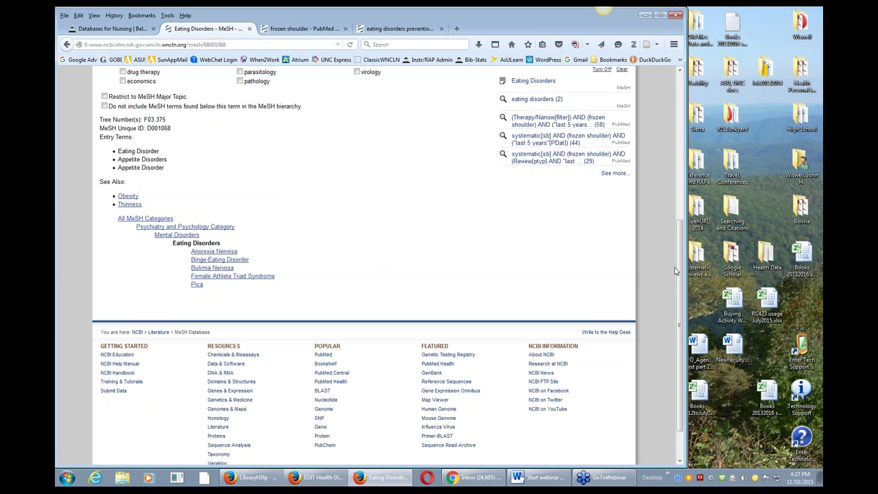
pyautogui.moveTo(678, 271); pyautogui.dragTo(681, 127)
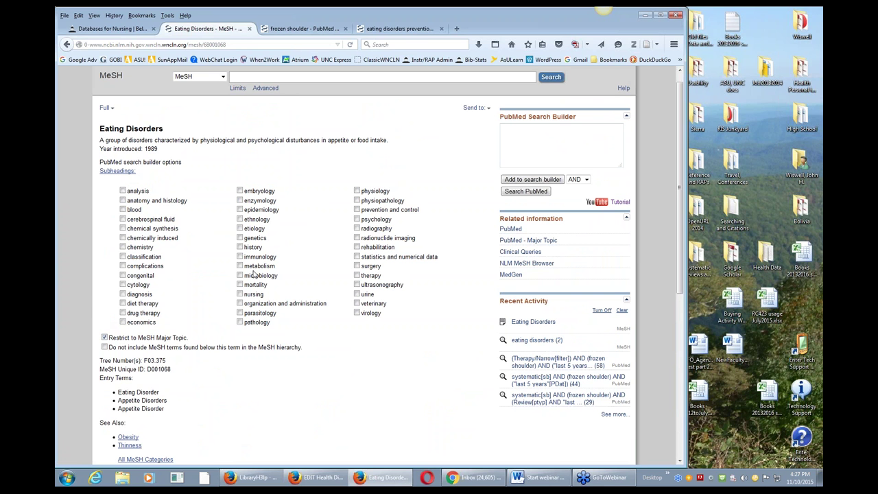
pyautogui.click(104, 338)
pyautogui.click(104, 337)
pyautogui.click(122, 256)
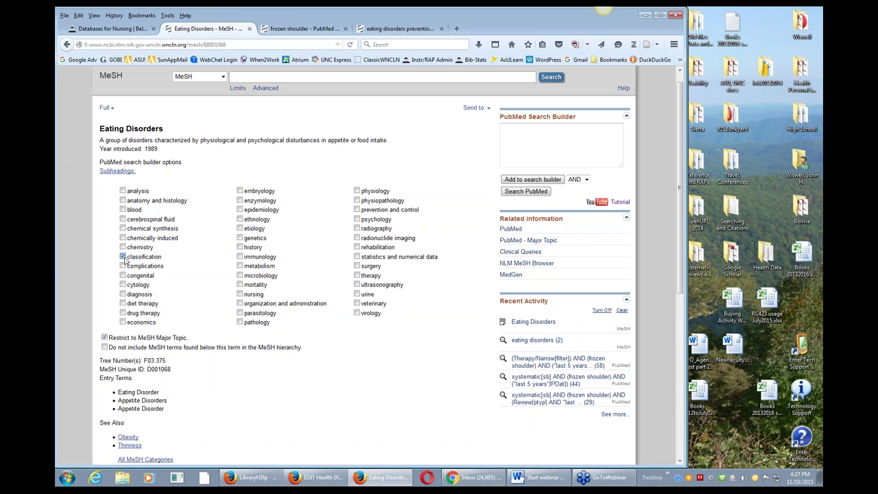
pyautogui.click(115, 172)
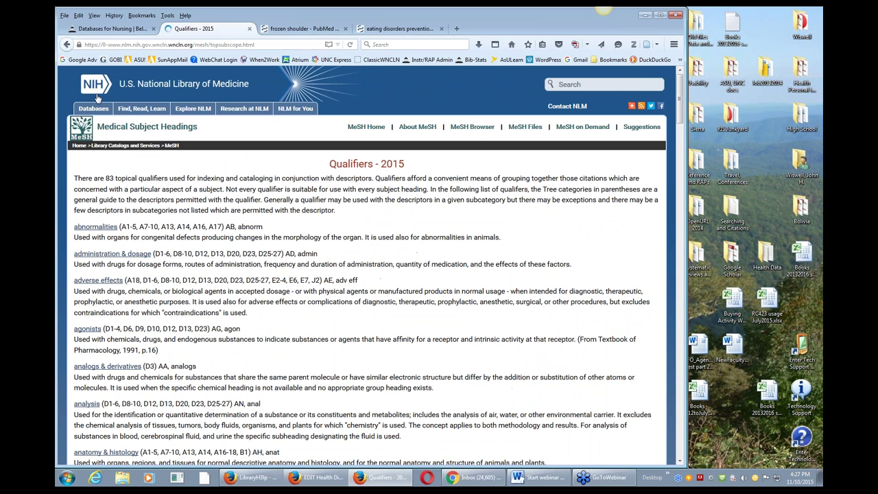
pyautogui.click(67, 45)
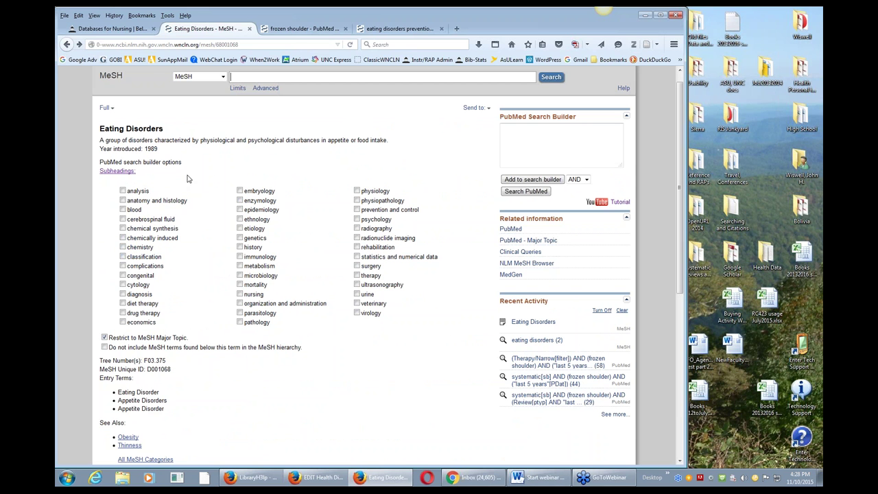
# - Add Eating Disorders/prevention and control to the search builder
pyautogui.click(356, 212)
pyautogui.click(534, 180)
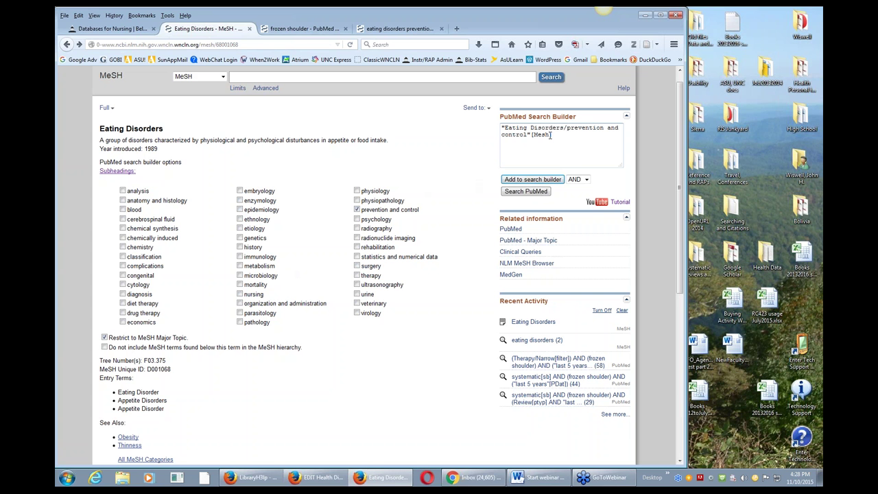
pyautogui.click(104, 338)
# - Rebuild the query as a MeSH Major Topic search and send it to PubMed
pyautogui.click(569, 140)
pyautogui.tripleClick(498, 128)
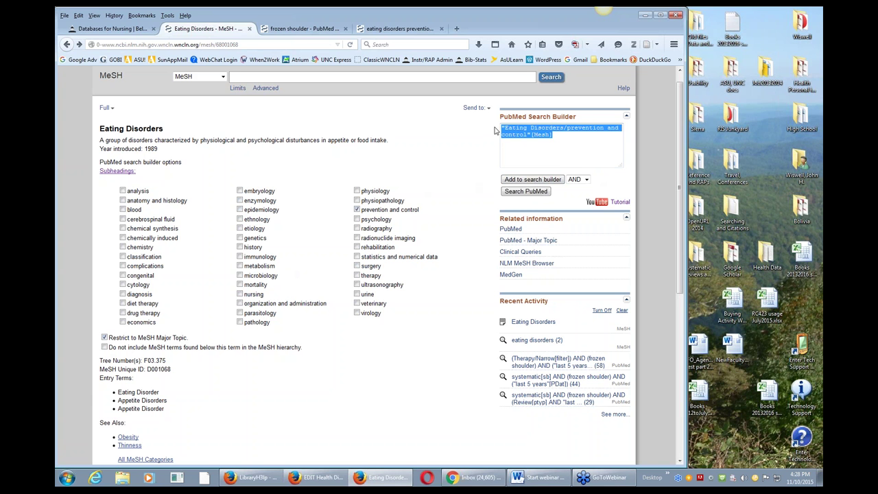
pyautogui.press('Delete')
pyautogui.click(104, 337)
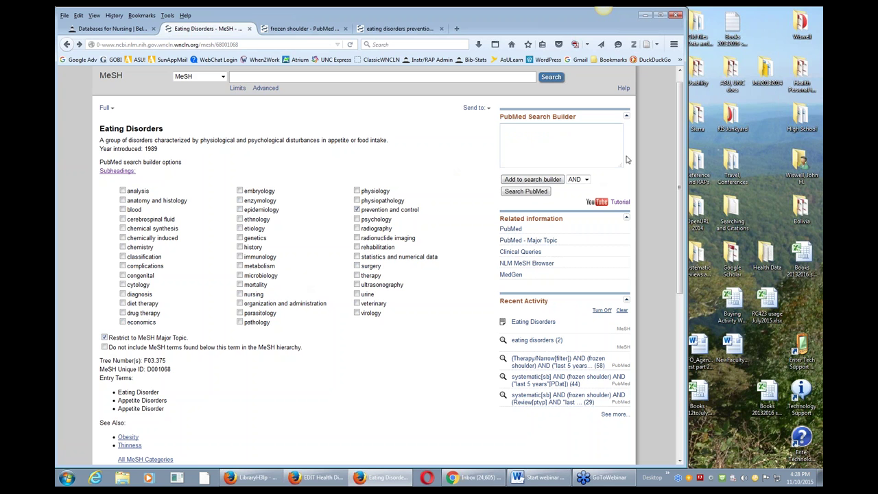
pyautogui.click(537, 181)
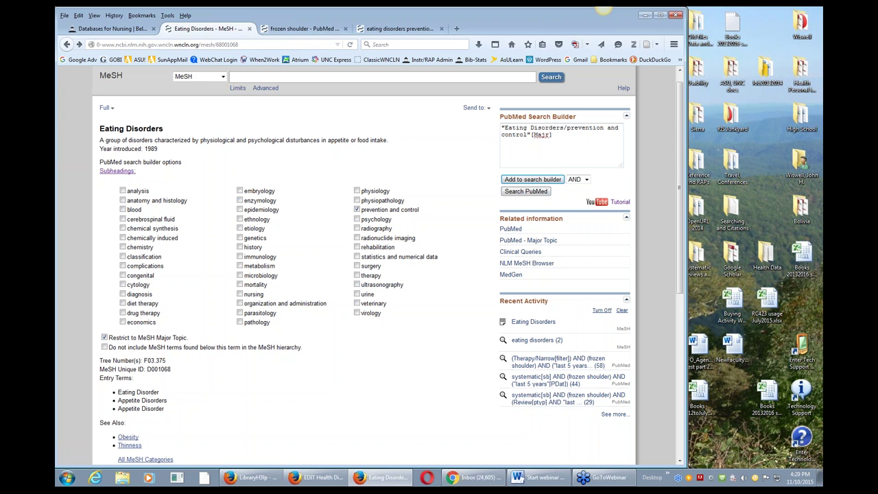
pyautogui.click(526, 194)
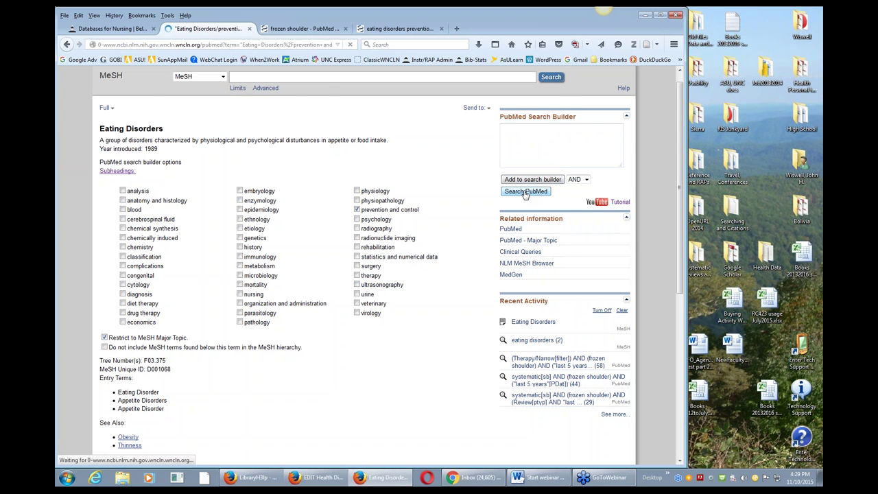
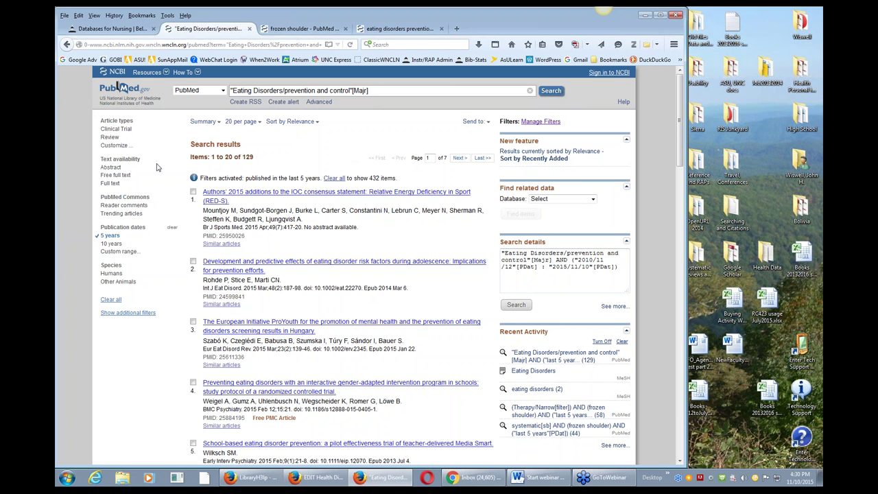
# - Limit the eating disorders prevention results to Review articles, keeping PubMed as the selected database
pyautogui.click(107, 138)
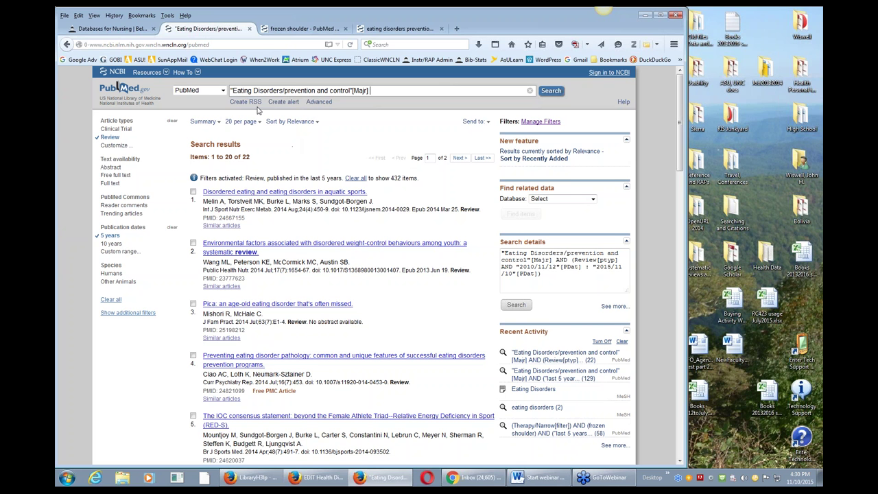
pyautogui.click(223, 90)
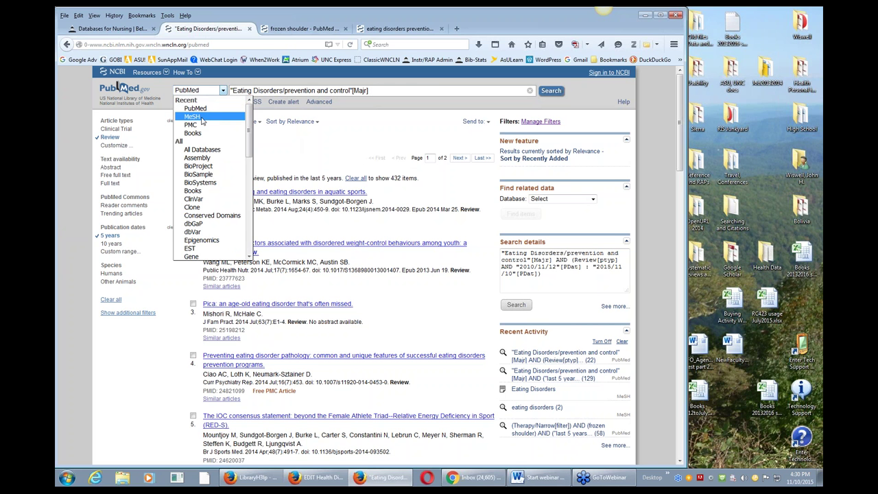
pyautogui.click(224, 92)
pyautogui.click(223, 92)
pyautogui.moveTo(249, 121); pyautogui.dragTo(250, 184)
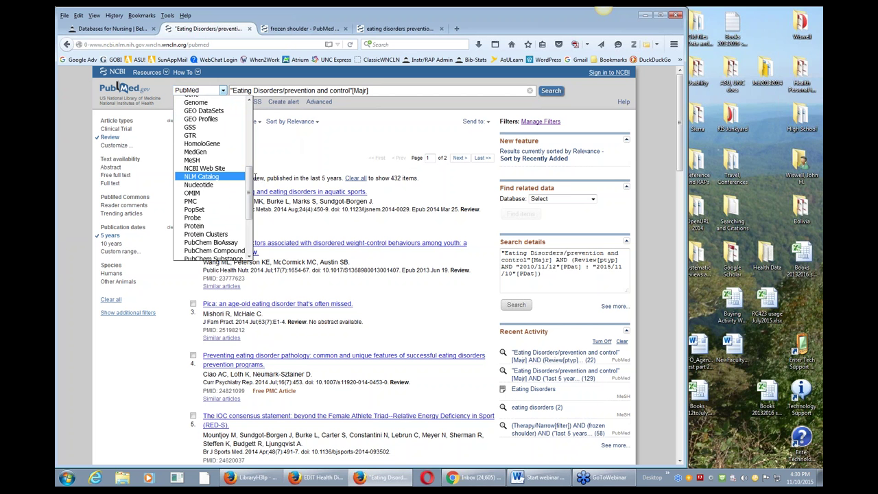
pyautogui.moveTo(250, 192); pyautogui.dragTo(250, 110)
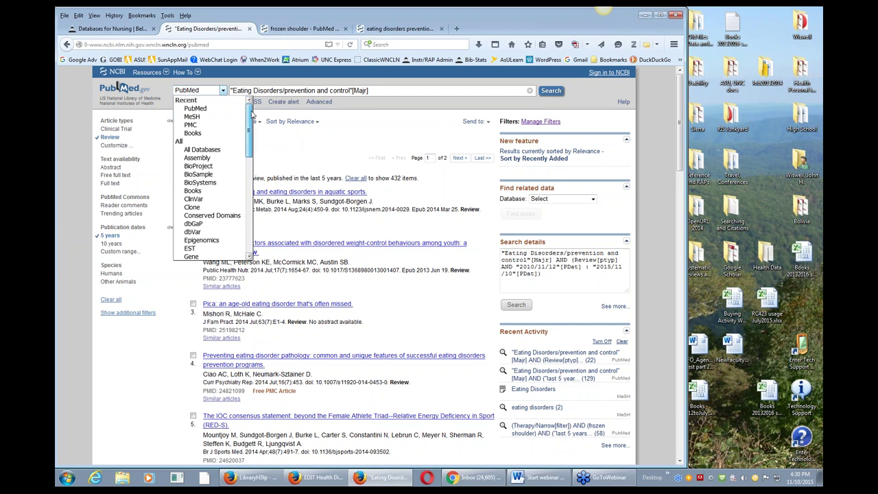
pyautogui.click(368, 130)
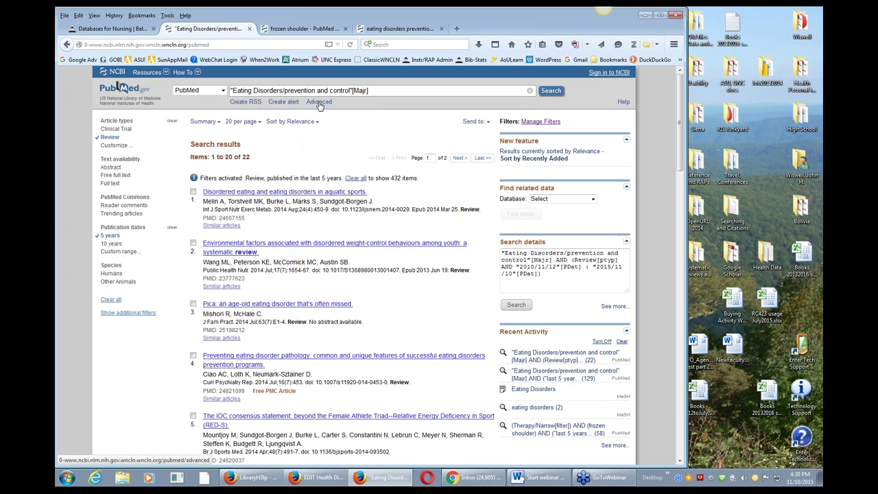
# - In the Advanced Search Builder, add history search #32 to the builder, then go to PubMed Home
pyautogui.click(319, 102)
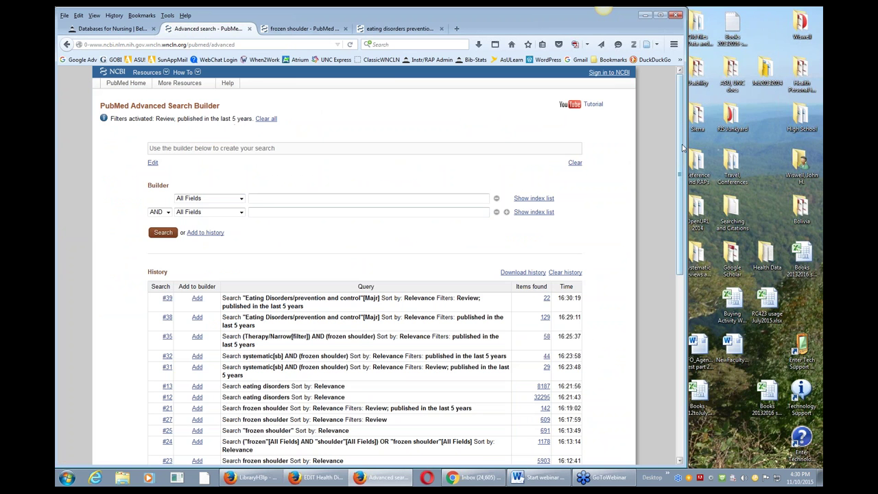
pyautogui.moveTo(682, 147); pyautogui.dragTo(686, 233)
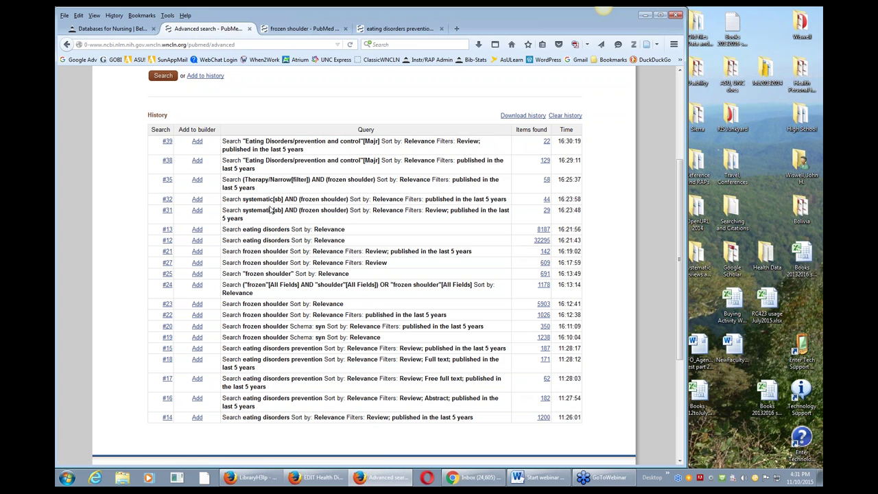
pyautogui.click(197, 199)
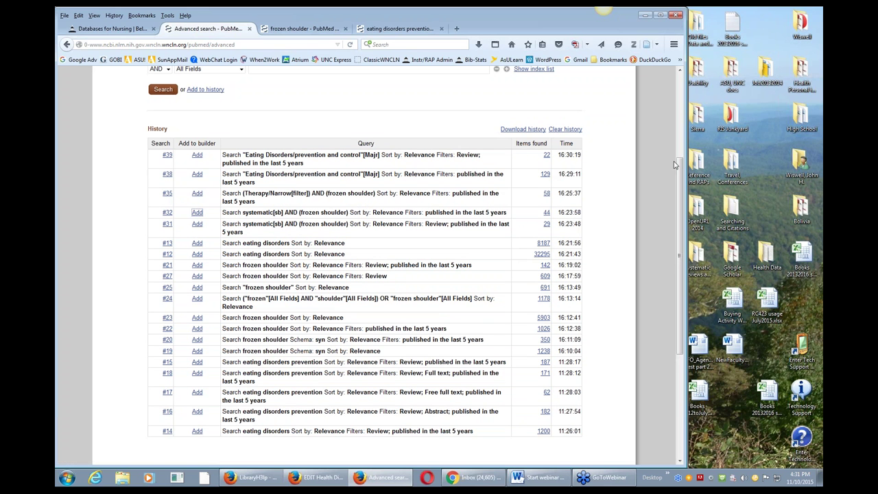
pyautogui.scroll(4, 554, 157)
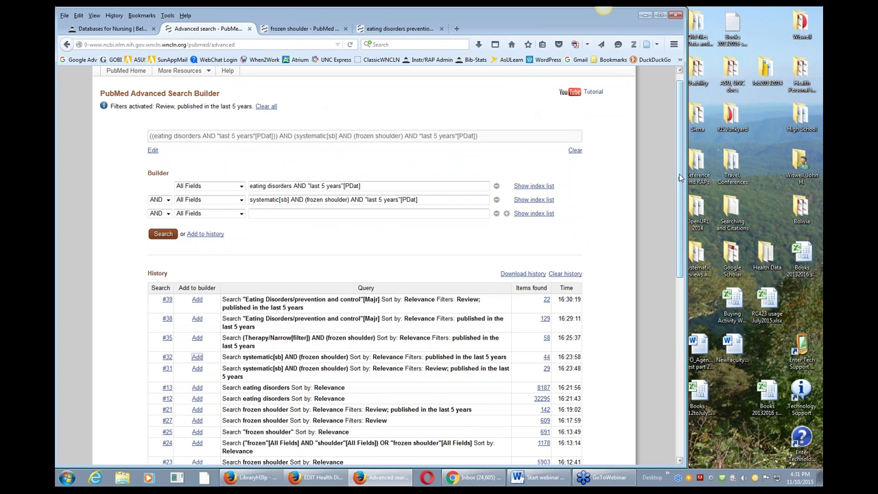
pyautogui.moveTo(679, 178); pyautogui.dragTo(681, 155)
pyautogui.click(119, 84)
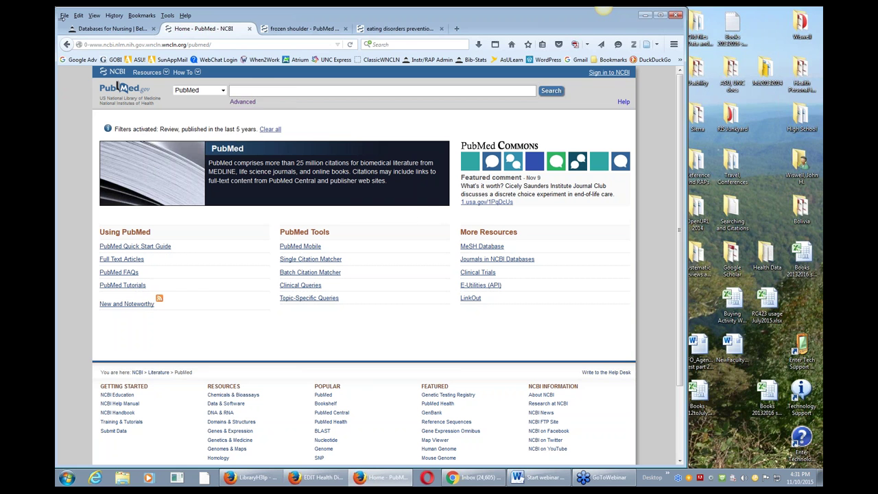
# - Rerun the eating disorders search from its MeSH page against the PubMed database, giving 1,200 reviews
pyautogui.rightClick(67, 46)
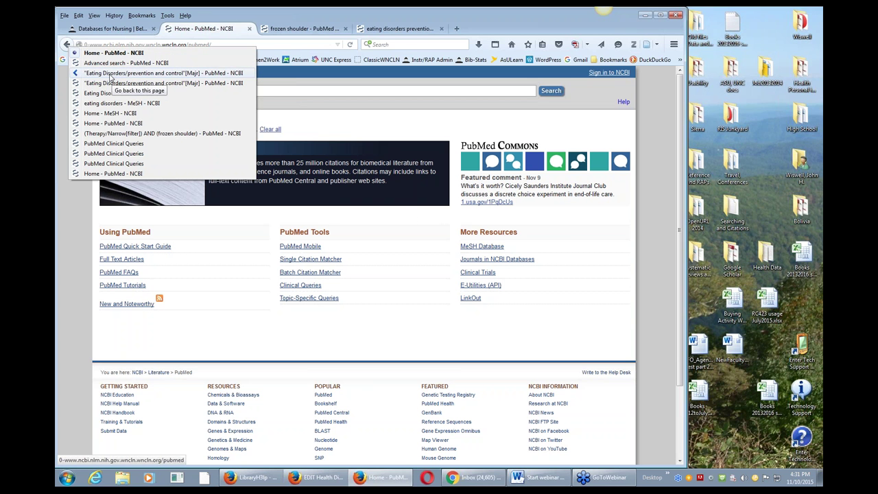
pyautogui.click(132, 104)
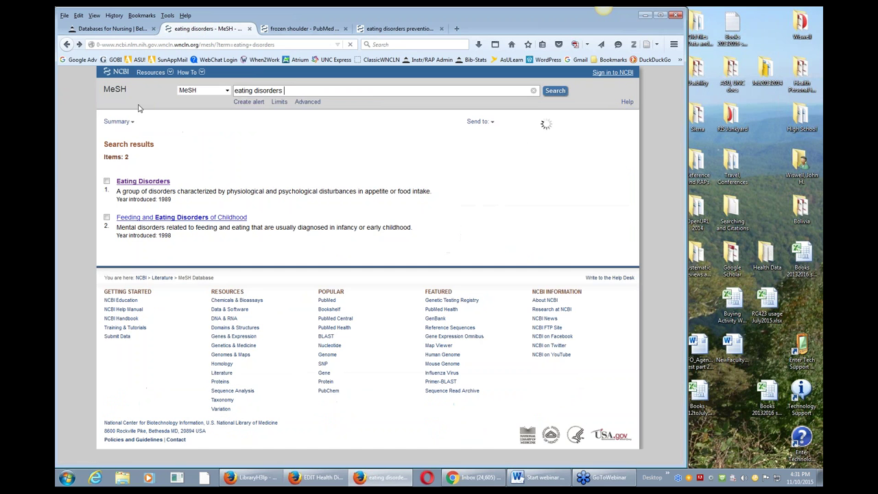
pyautogui.click(216, 90)
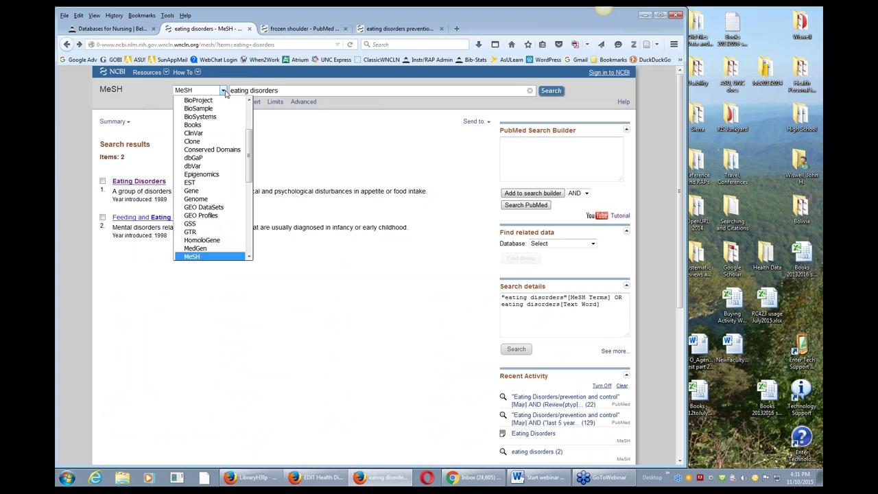
pyautogui.moveTo(248, 157); pyautogui.dragTo(248, 129)
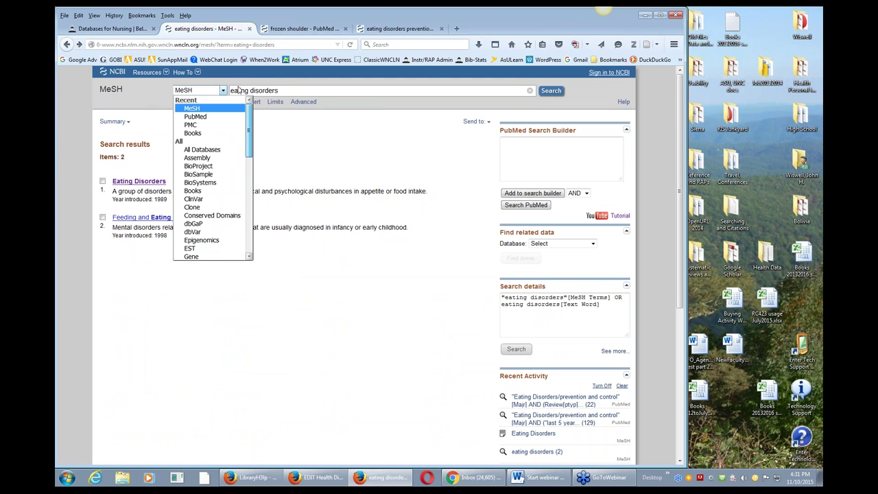
pyautogui.click(196, 117)
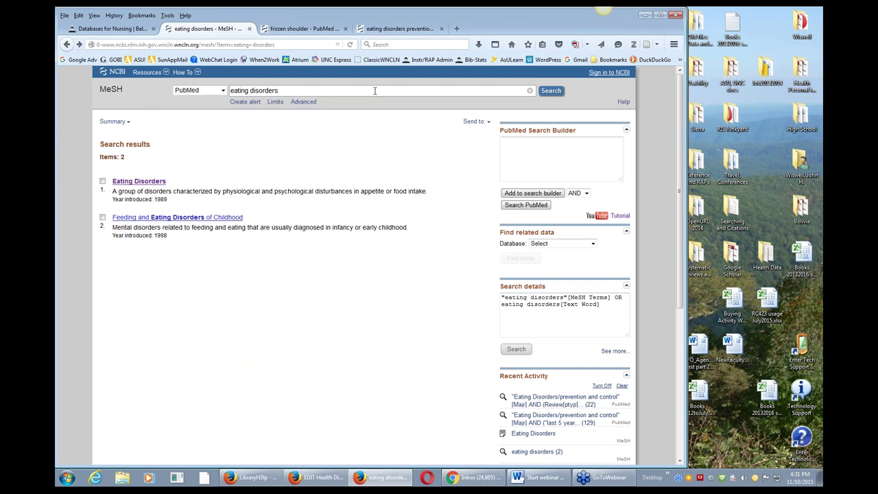
pyautogui.click(550, 90)
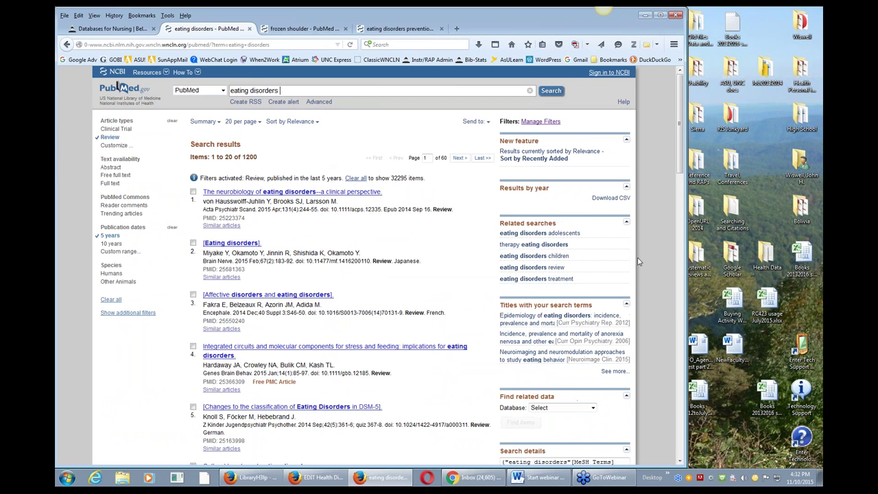
# - Remove the Review article-type filter from the eating disorders results
pyautogui.moveTo(676, 160); pyautogui.dragTo(683, 188)
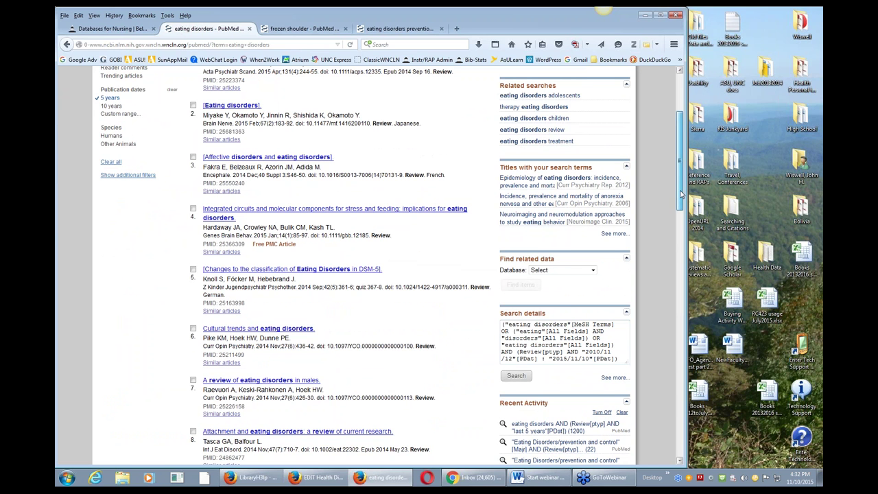
pyautogui.moveTo(680, 184); pyautogui.dragTo(680, 154)
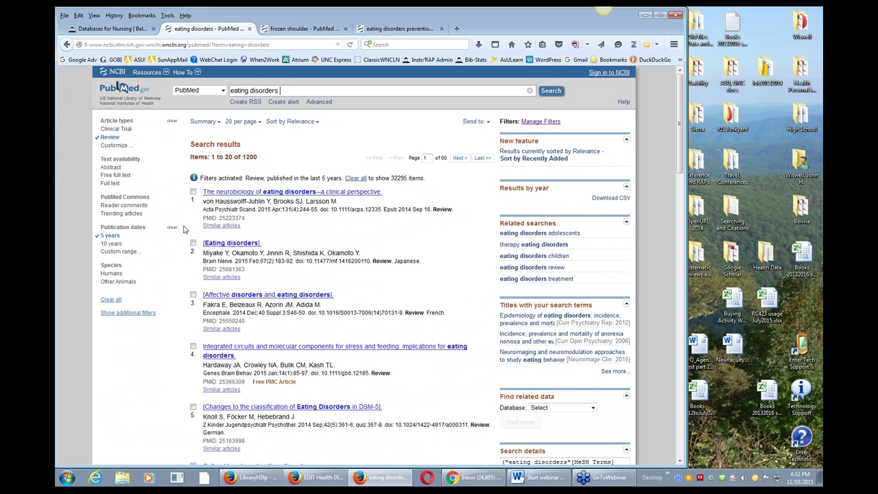
pyautogui.click(109, 138)
# - Add Systematic Reviews, Meta-Analysis and Guideline to the available article-type filters
pyautogui.click(113, 146)
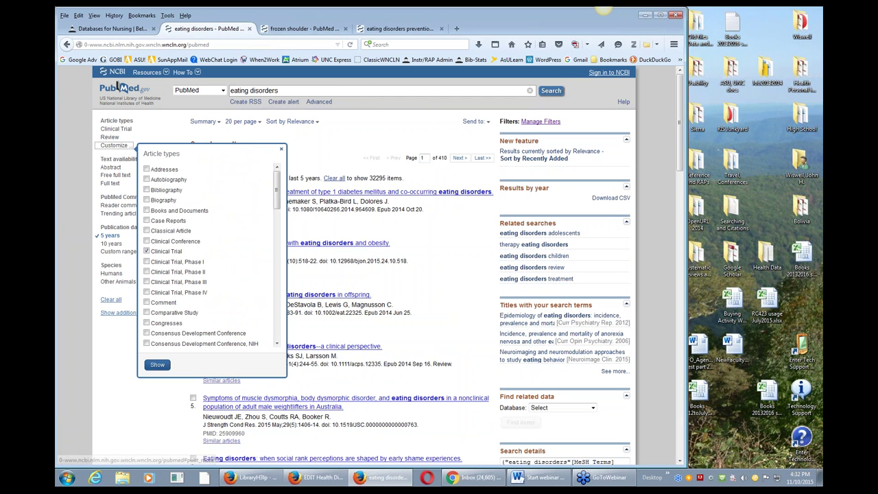
pyautogui.moveTo(277, 190); pyautogui.dragTo(289, 326)
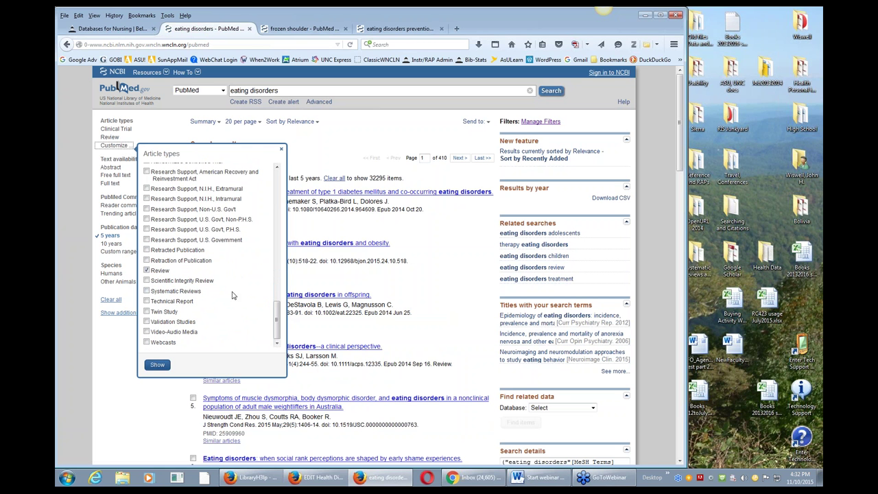
pyautogui.click(146, 292)
pyautogui.moveTo(276, 319); pyautogui.dragTo(280, 302)
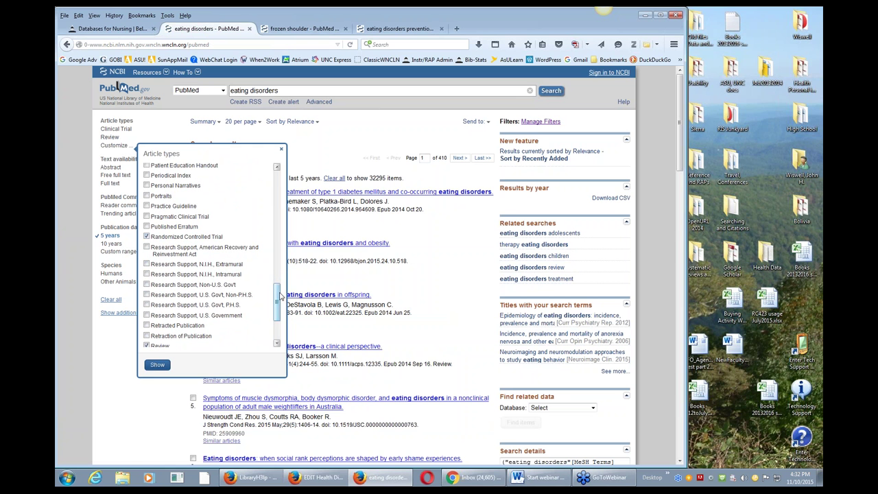
pyautogui.moveTo(280, 293); pyautogui.dragTo(276, 248)
pyautogui.click(148, 233)
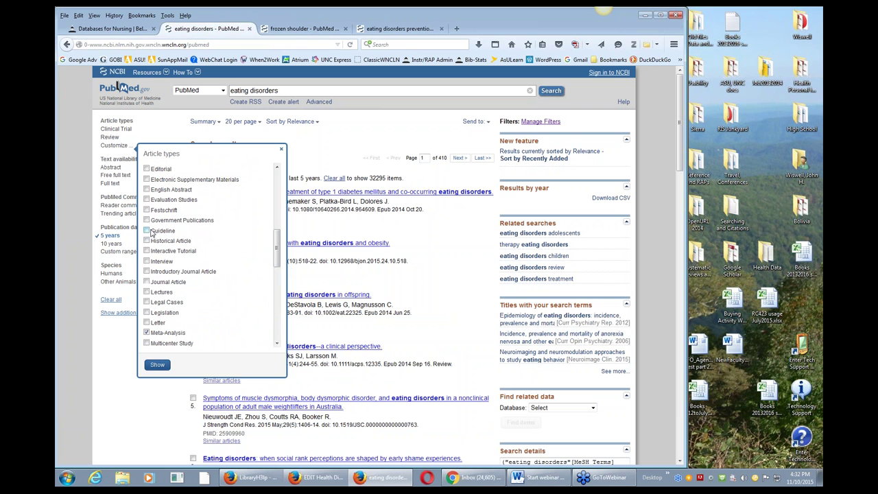
pyautogui.click(148, 231)
pyautogui.click(158, 365)
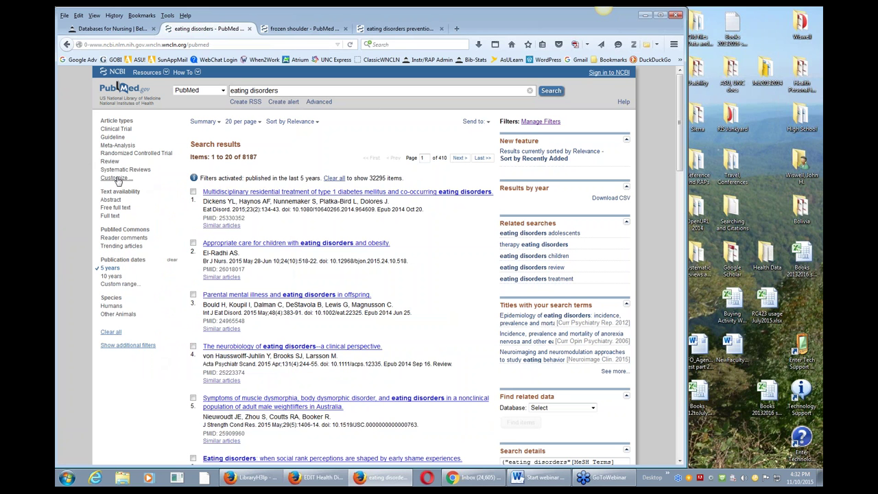
# - Clear the clinical trial filter and limit results to Systematic Reviews and Meta-Analysis articles
pyautogui.click(116, 129)
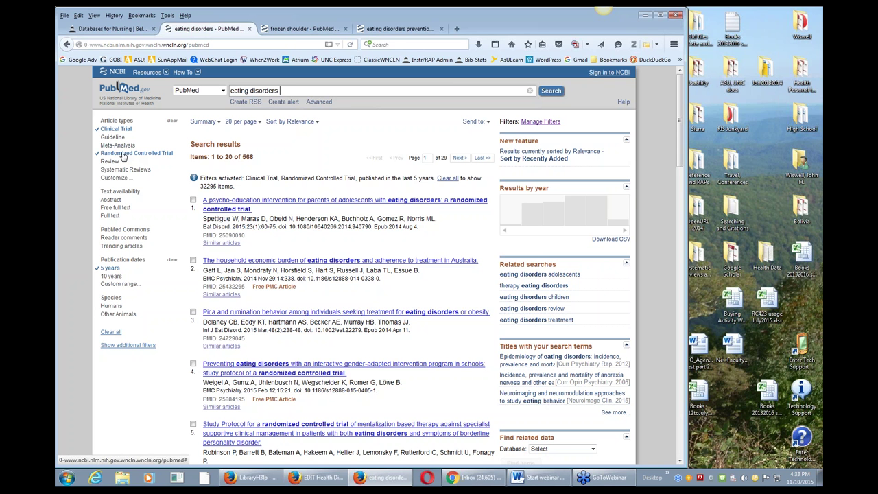
pyautogui.click(172, 122)
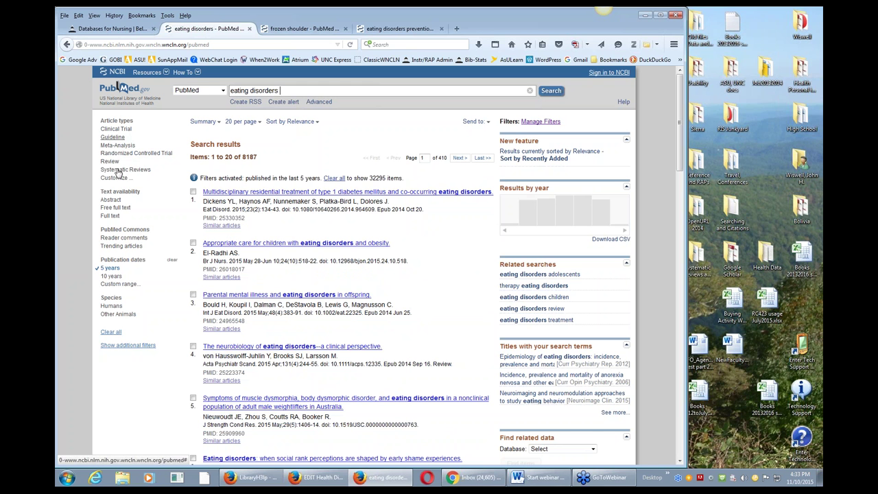
pyautogui.click(121, 172)
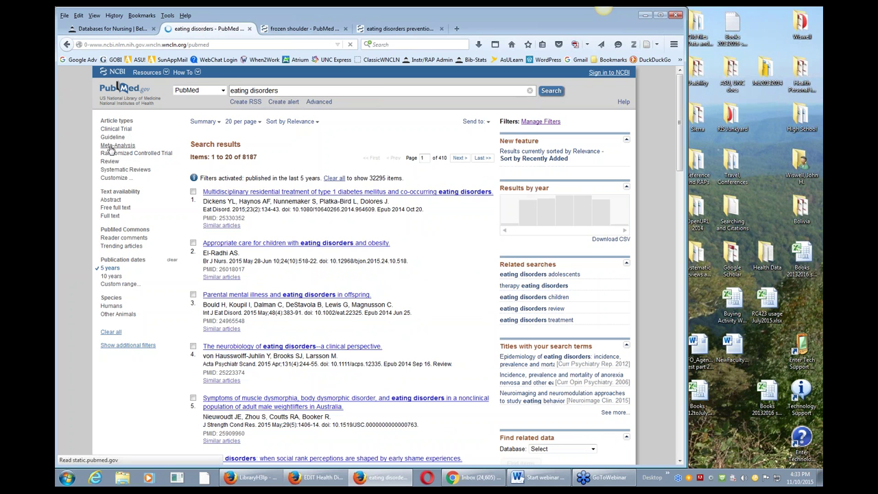
pyautogui.click(110, 145)
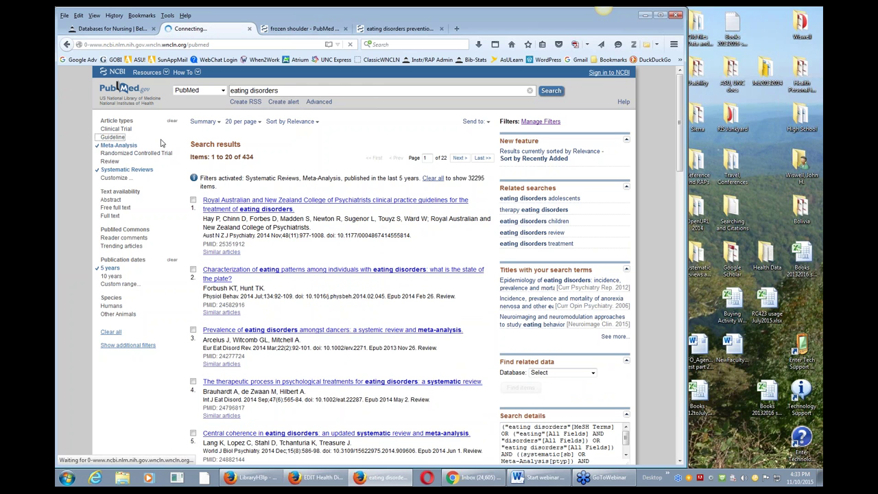
pyautogui.click(123, 30)
# - Open Clinical Queries from PubMed home in a new tab, then return to the eating disorders results
pyautogui.click(168, 247)
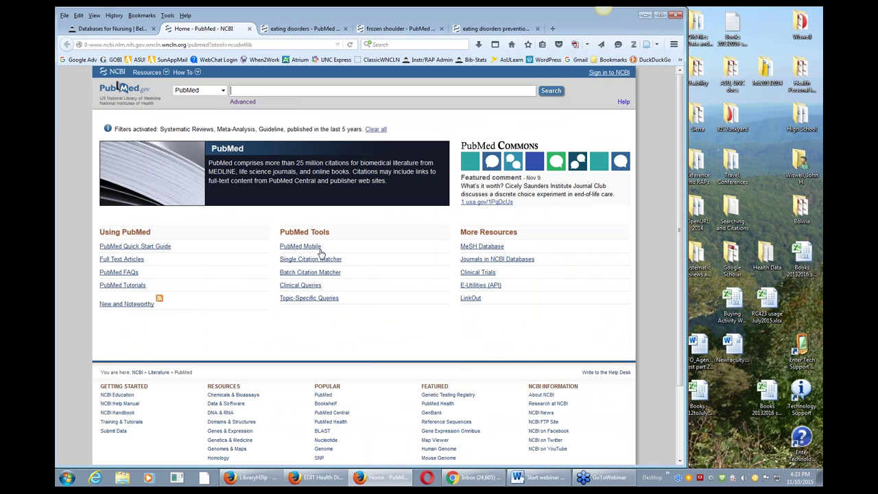
pyautogui.click(297, 285)
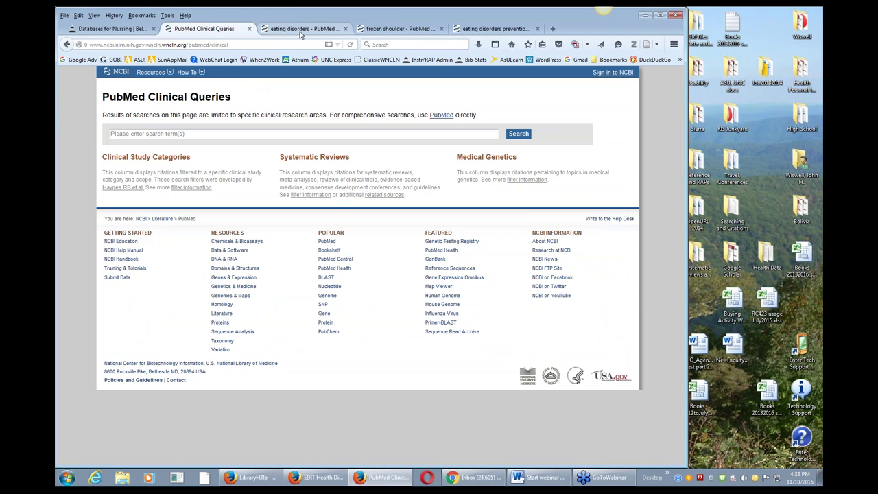
pyautogui.click(299, 30)
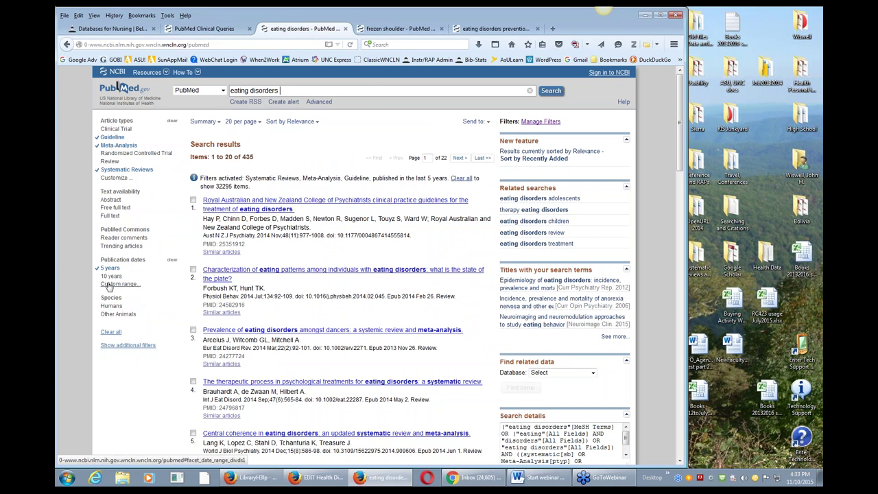
# - Clear the article-type filters and add the Sex, Subjects, Languages and Search fields filter groups
pyautogui.click(172, 120)
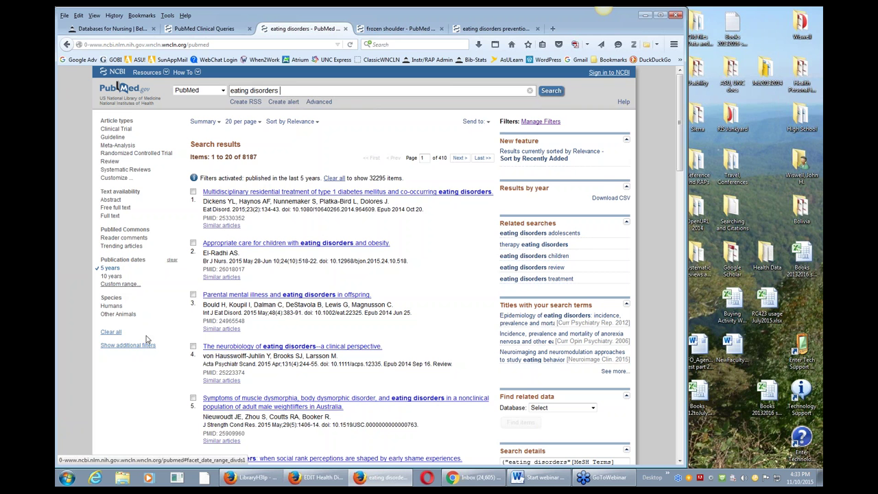
pyautogui.click(118, 346)
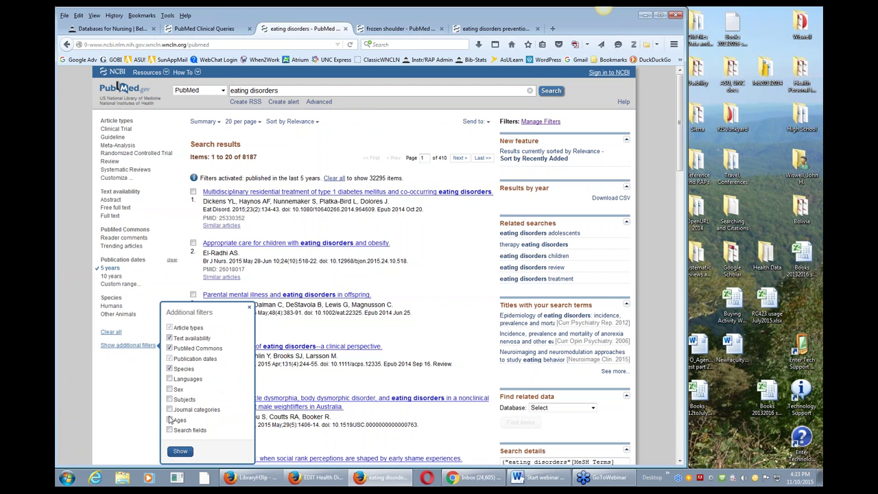
pyautogui.click(169, 390)
pyautogui.click(169, 400)
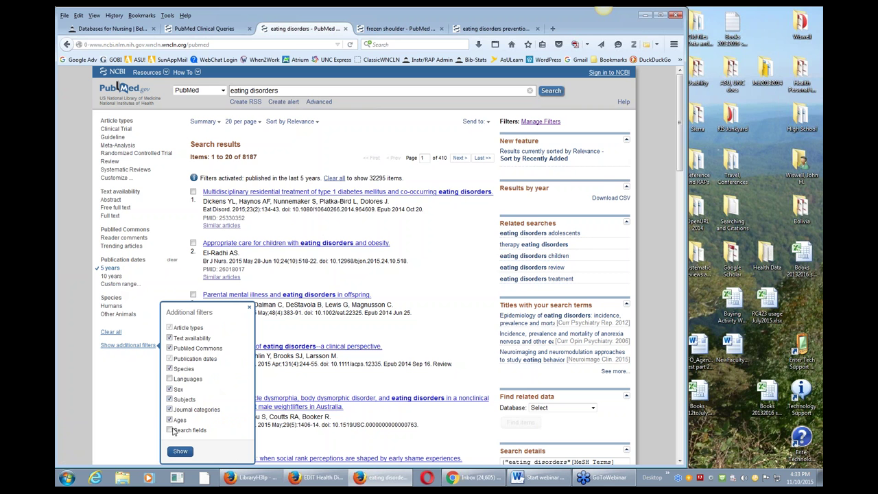
pyautogui.click(170, 379)
pyautogui.click(169, 430)
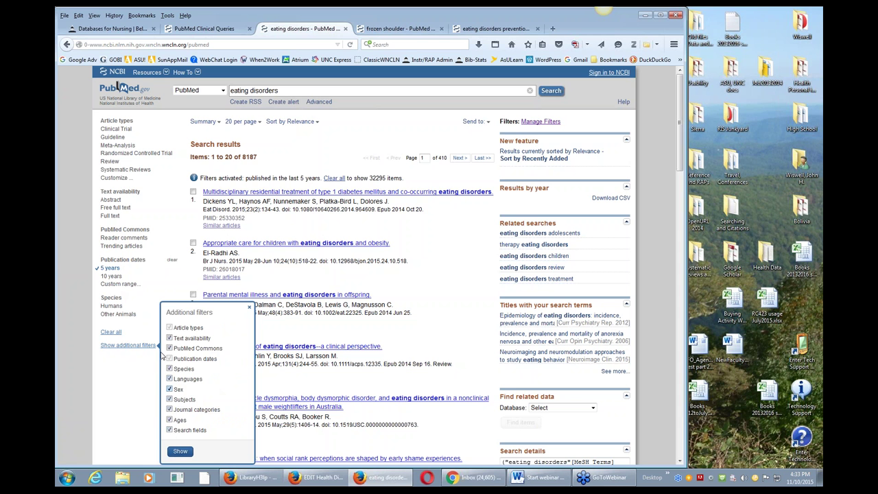
pyautogui.click(180, 450)
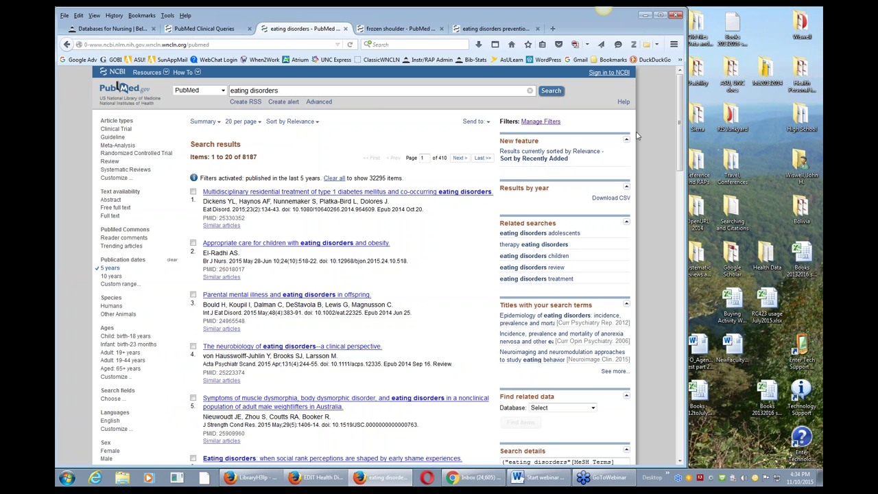
# - Add Young Adult: 19-24 years to the Ages filter options
pyautogui.scroll(-1, 680, 109)
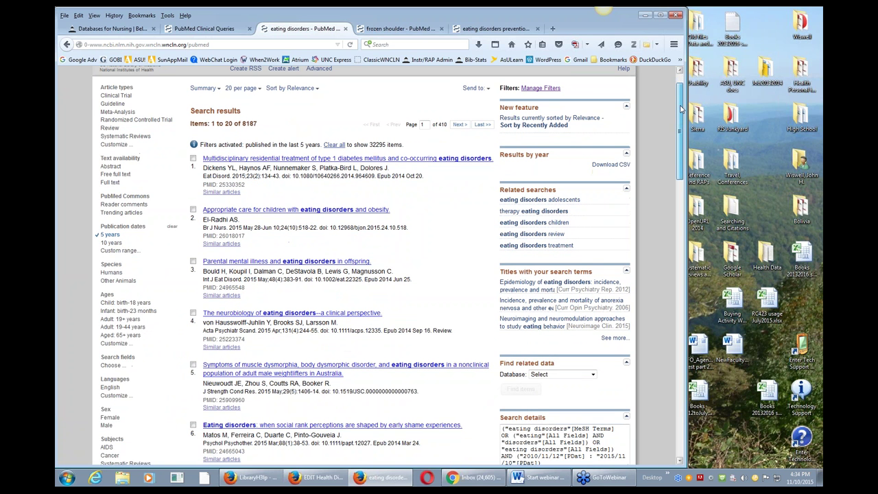
pyautogui.moveTo(680, 109)
pyautogui.mouseDown()
pyautogui.moveTo(684, 142)
pyautogui.moveTo(689, 115)
pyautogui.mouseUp()
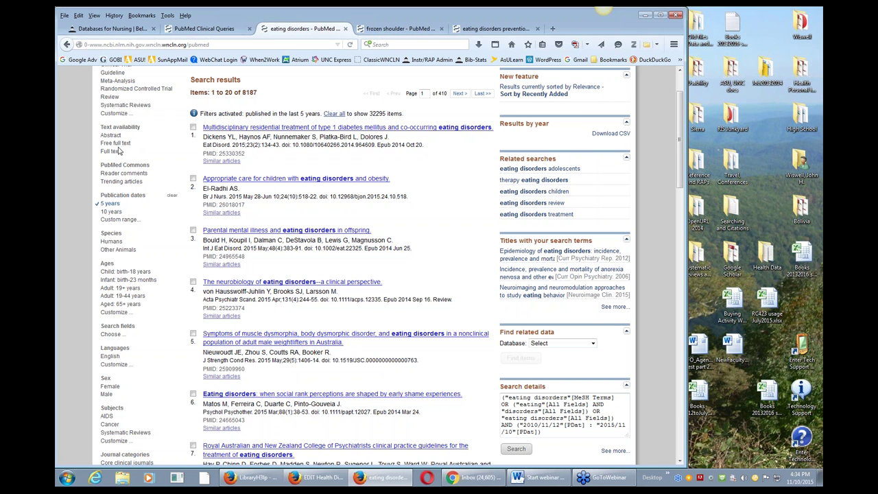
pyautogui.click(113, 313)
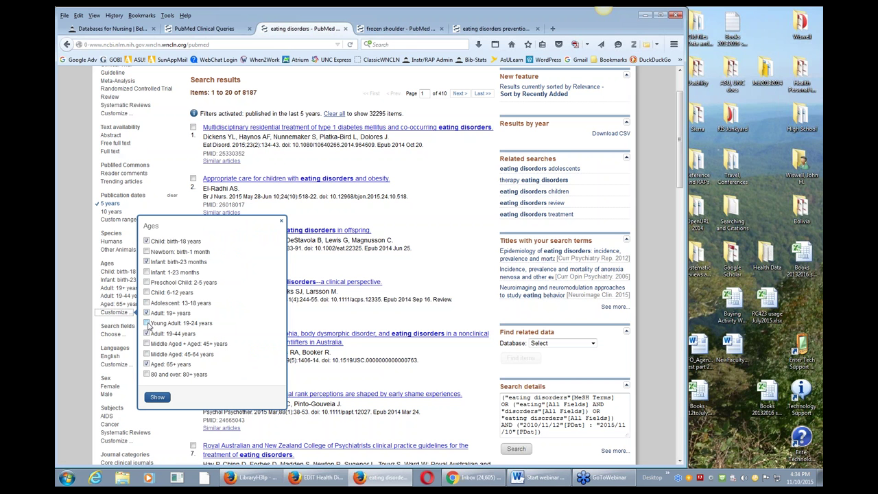
pyautogui.click(147, 323)
pyautogui.click(157, 397)
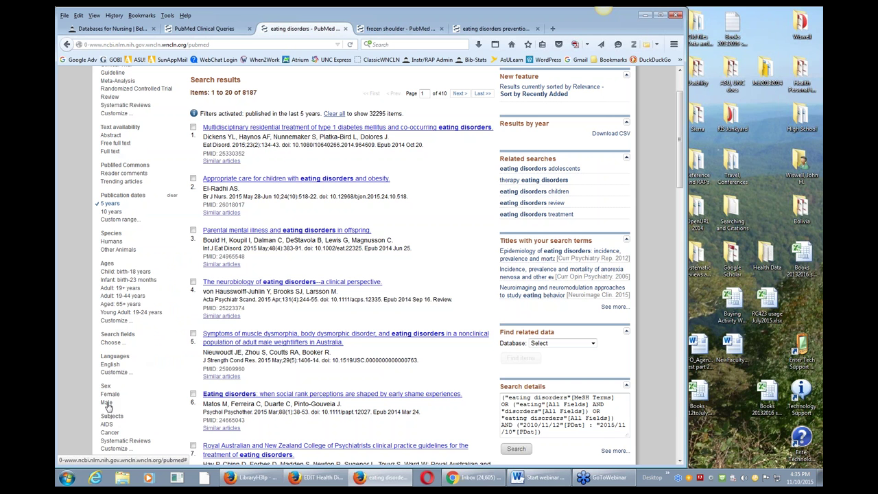
pyautogui.moveTo(680, 153); pyautogui.dragTo(679, 221)
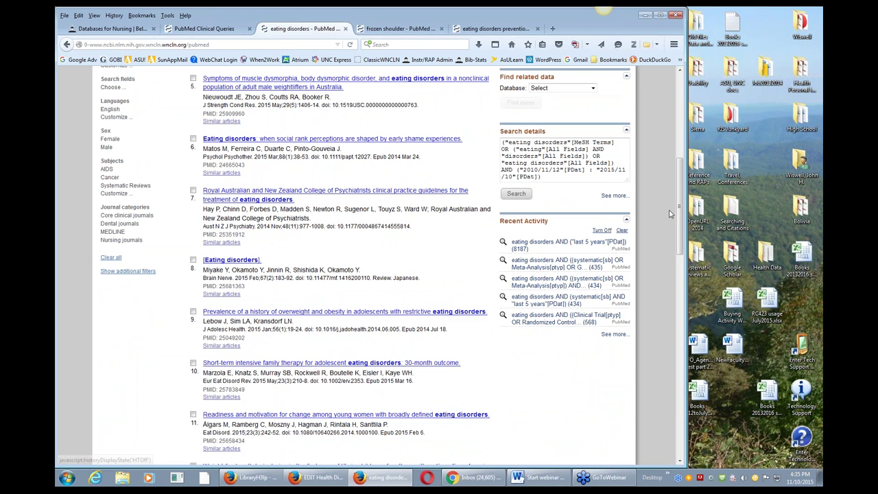
pyautogui.moveTo(680, 212); pyautogui.dragTo(689, 120)
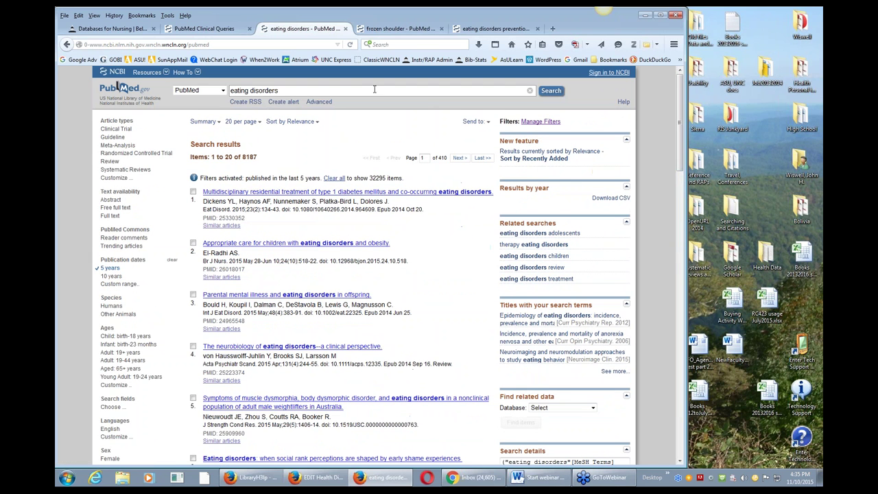
pyautogui.scroll(-10, 677, 144)
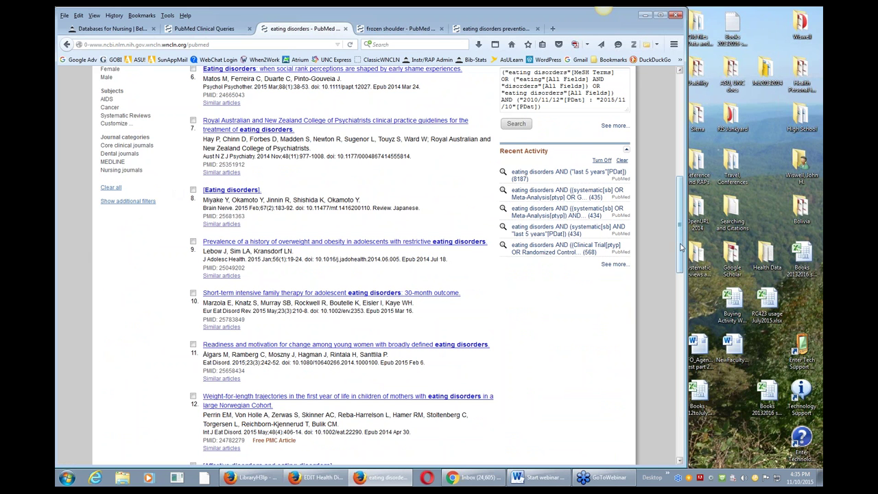
pyautogui.scroll(6, 411, 158)
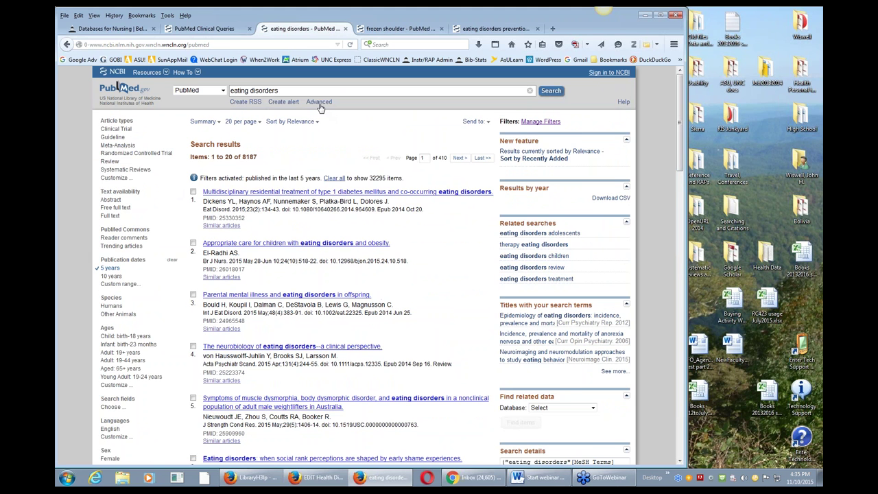
# - In the Advanced Search Builder, set the field to Affiliation and enter the term 'appalachian'
pyautogui.click(319, 102)
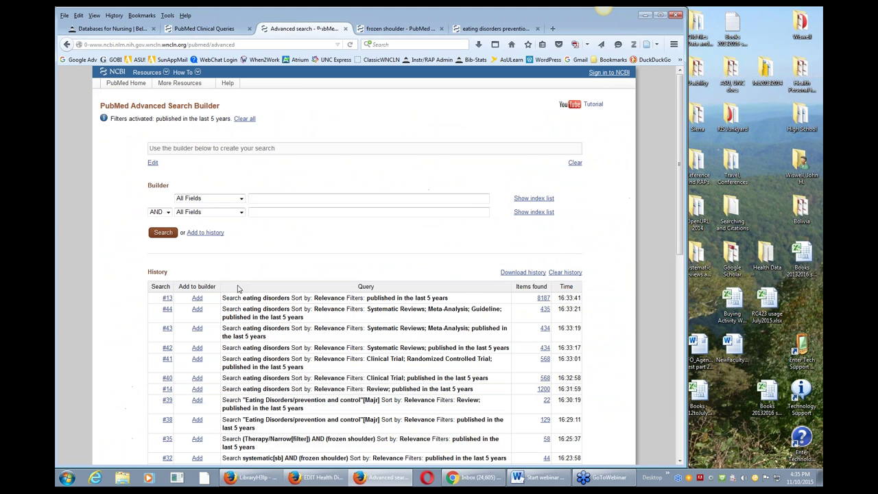
pyautogui.click(241, 199)
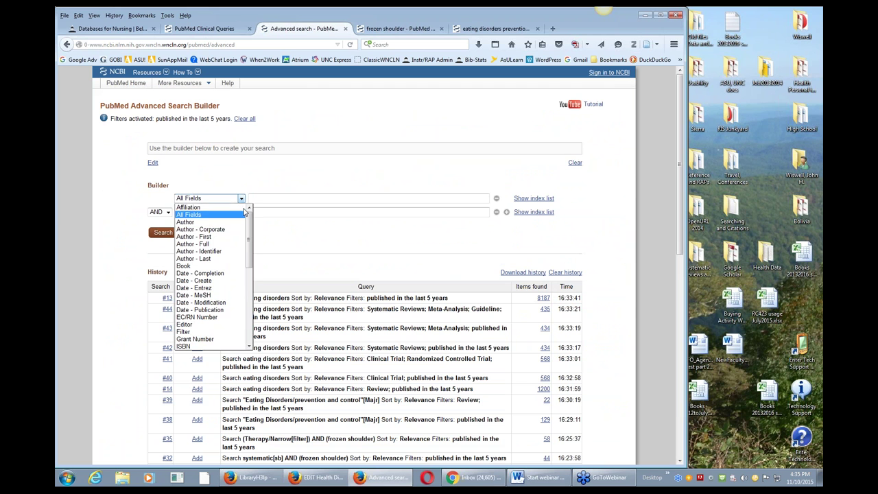
pyautogui.click(192, 208)
pyautogui.click(257, 198)
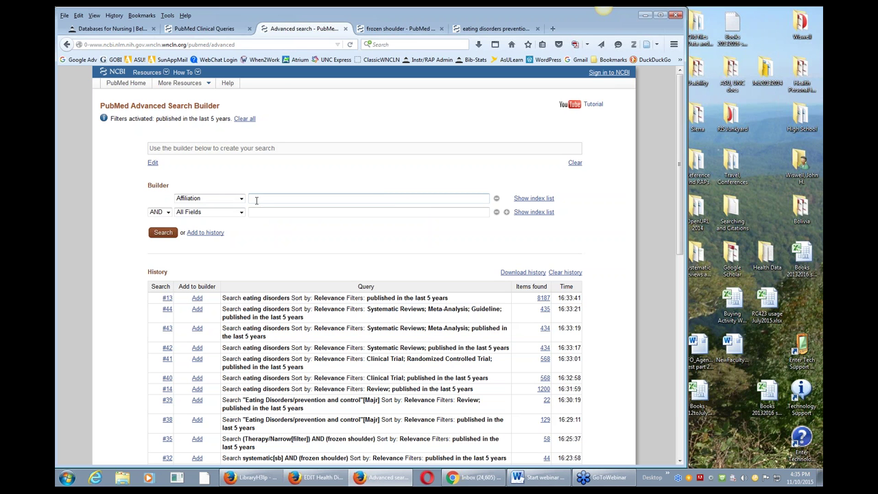
pyautogui.click(240, 198)
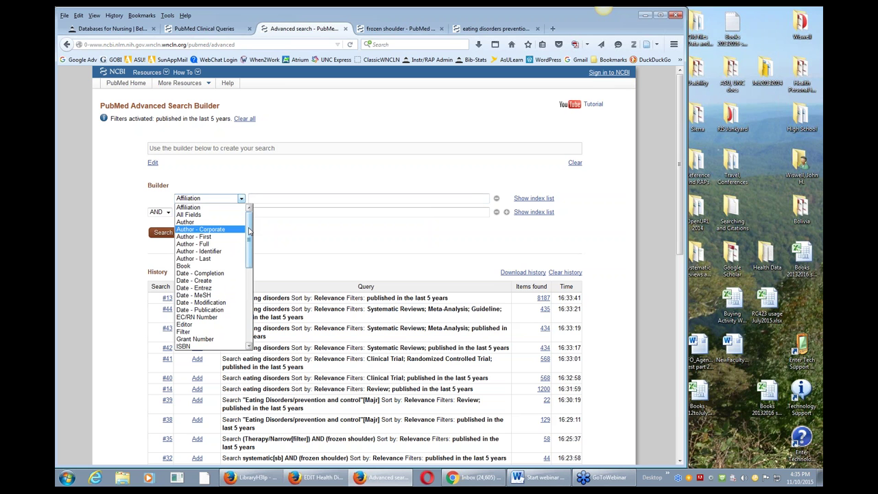
pyautogui.moveTo(249, 231); pyautogui.dragTo(262, 304)
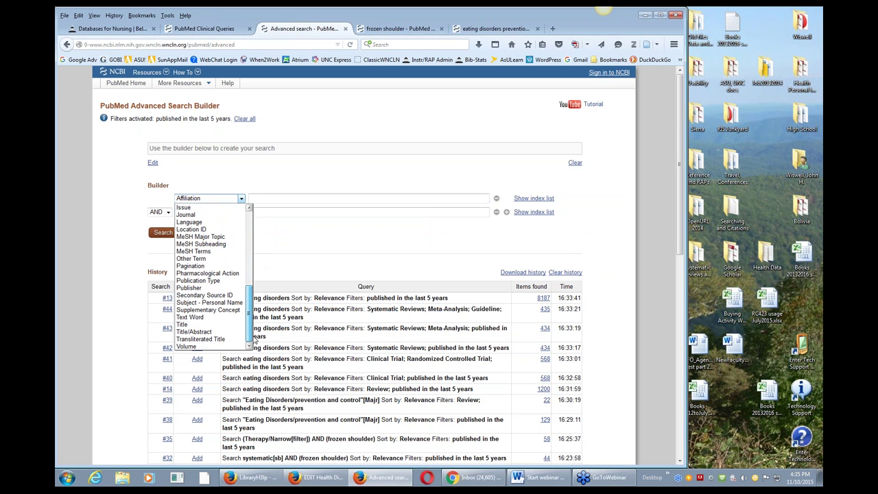
pyautogui.moveTo(251, 333); pyautogui.dragTo(251, 214)
pyautogui.click(189, 207)
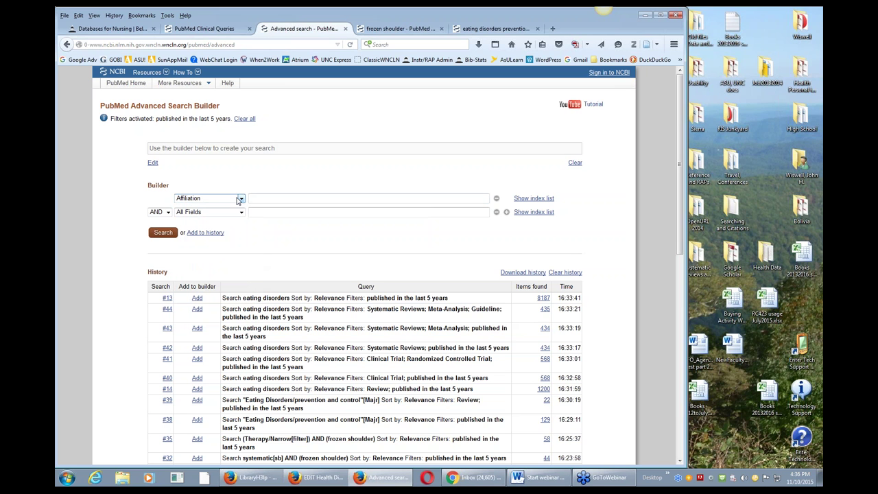
pyautogui.click(278, 197)
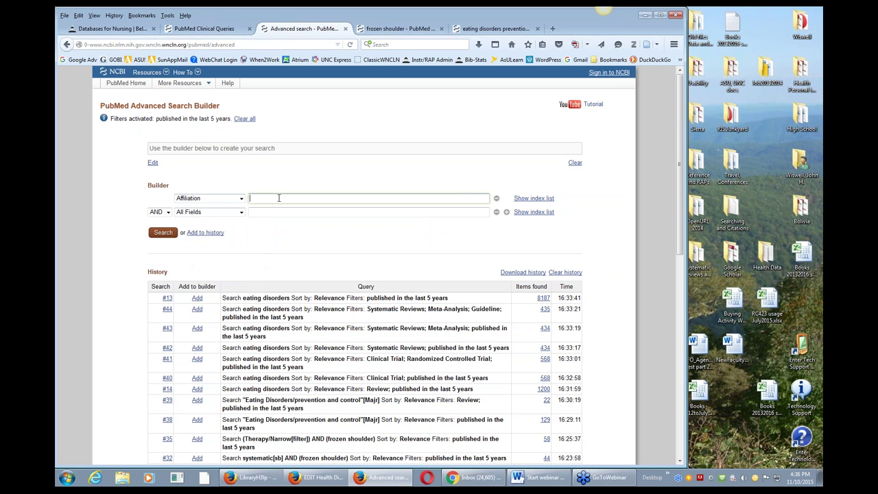
pyautogui.write('app[')
pyautogui.press('BackSpace')
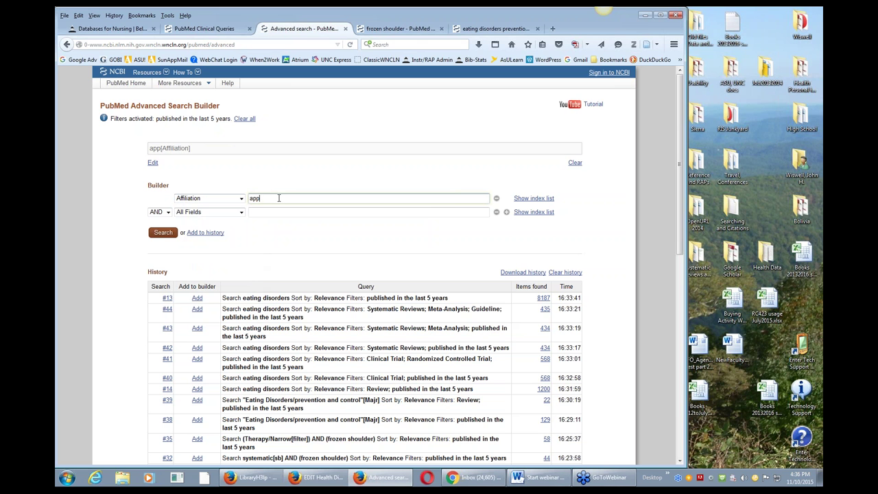
pyautogui.write('alachian')
# - Refine the affiliation term to 'appalachian state (636)' using the affiliation index
pyautogui.click(532, 200)
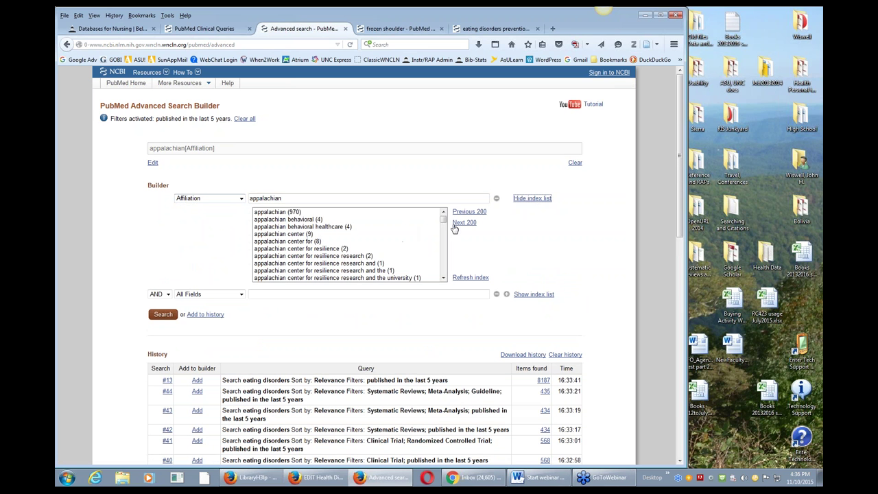
pyautogui.click(297, 197)
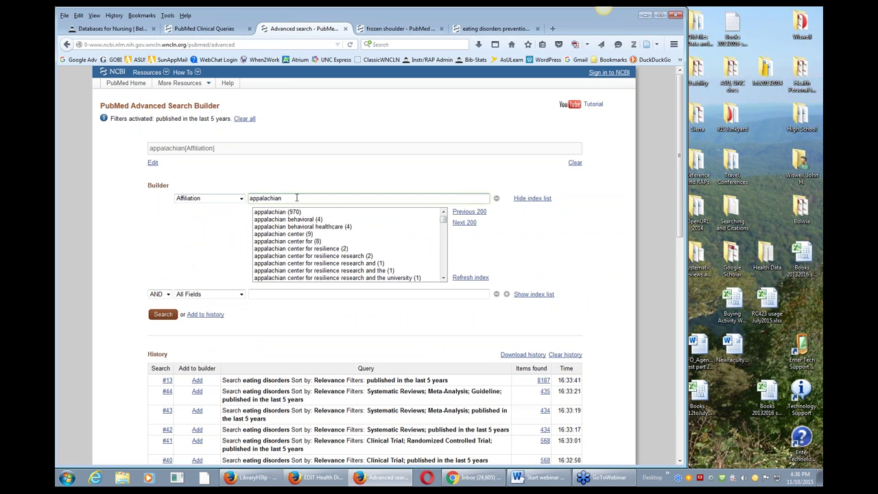
pyautogui.write('state')
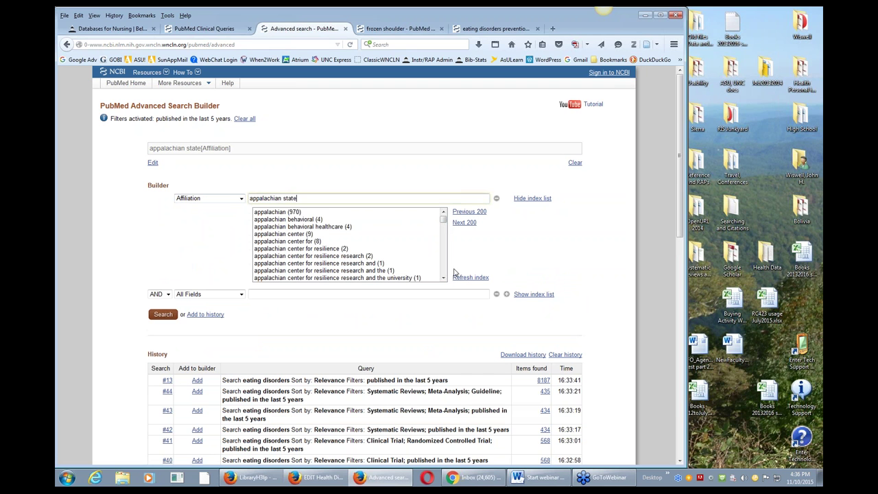
pyautogui.click(471, 277)
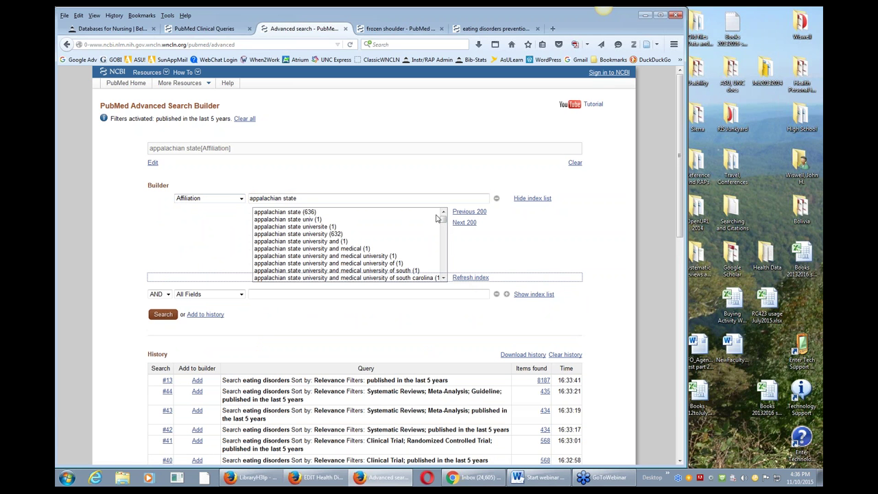
pyautogui.moveTo(444, 220); pyautogui.dragTo(442, 227)
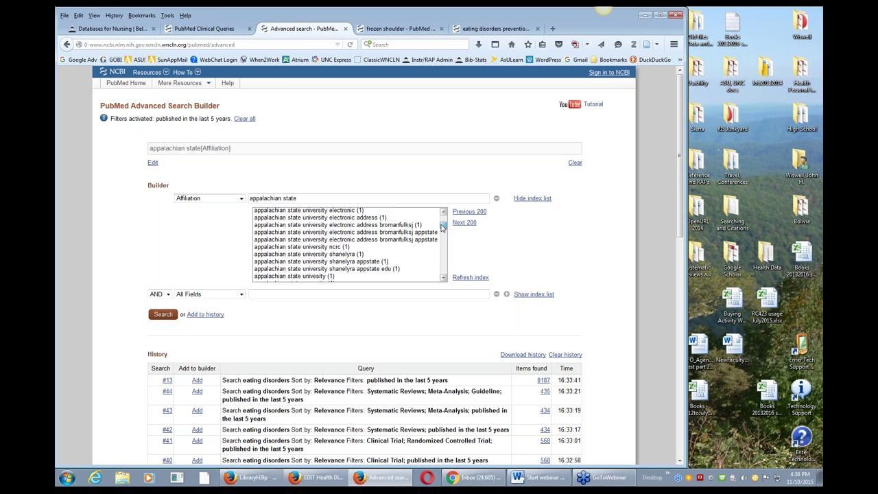
pyautogui.moveTo(443, 227); pyautogui.dragTo(443, 209)
pyautogui.click(290, 212)
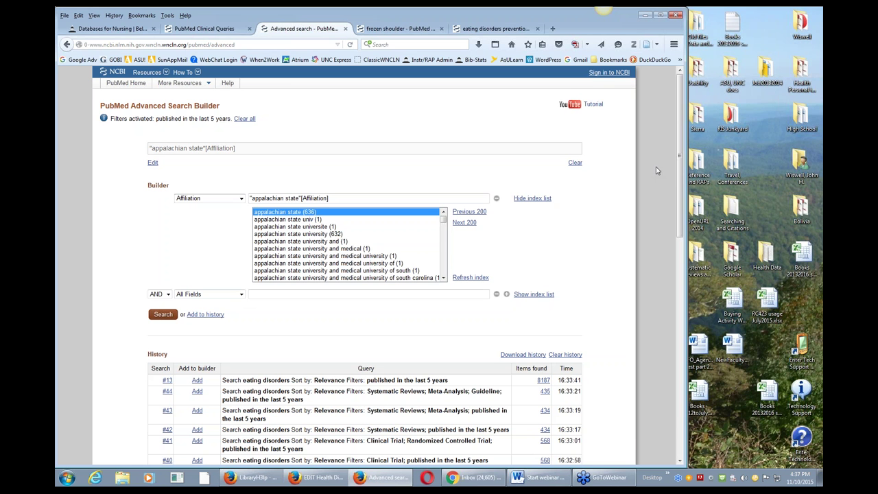
# - Add history search #42 to the builder and go to PubMed Home
pyautogui.moveTo(679, 163); pyautogui.dragTo(659, 70)
pyautogui.moveTo(678, 169); pyautogui.dragTo(678, 218)
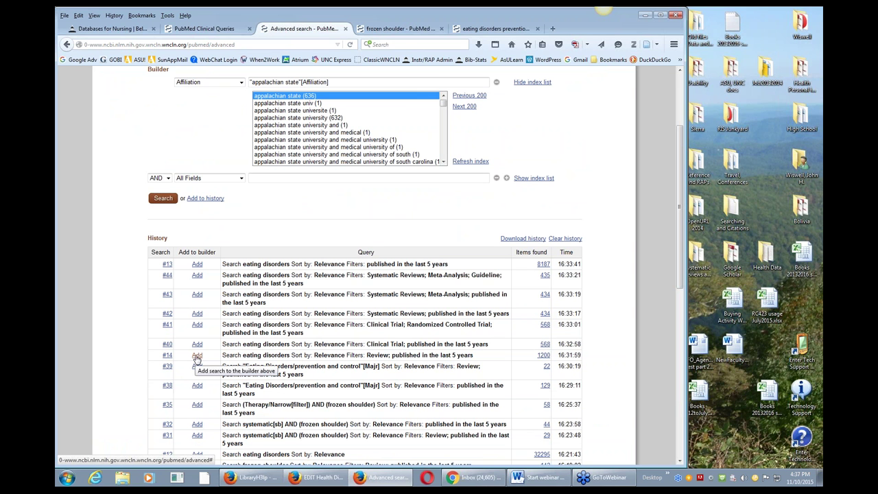
pyautogui.click(196, 314)
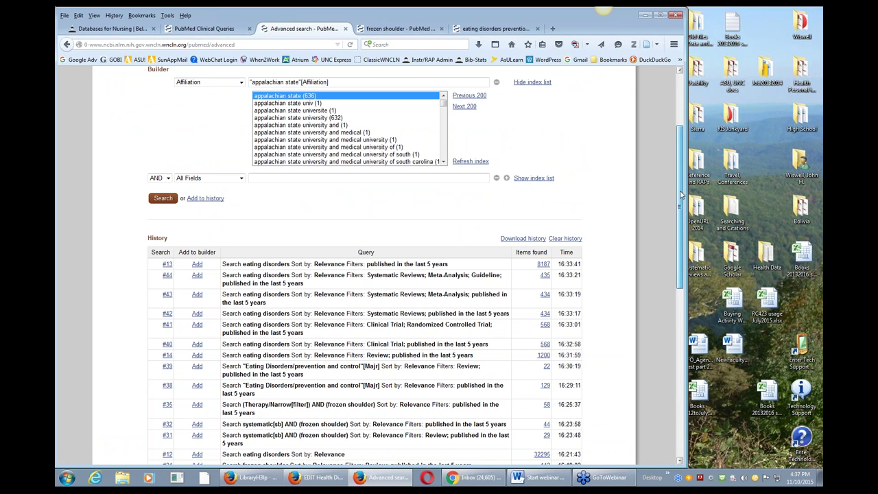
pyautogui.scroll(1, 679, 194)
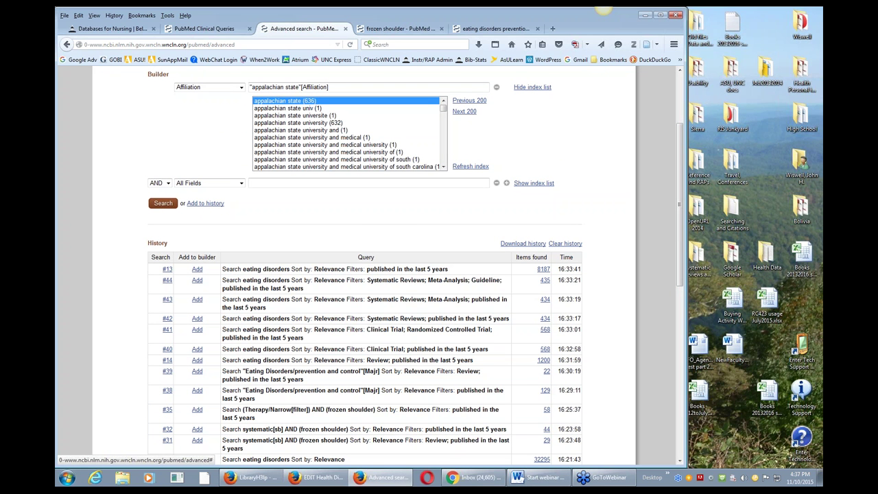
pyautogui.scroll(3, 681, 213)
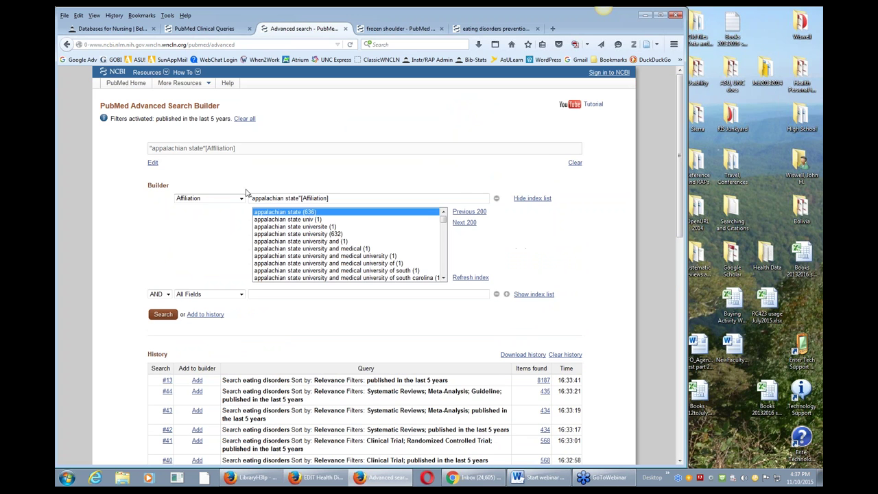
pyautogui.click(130, 84)
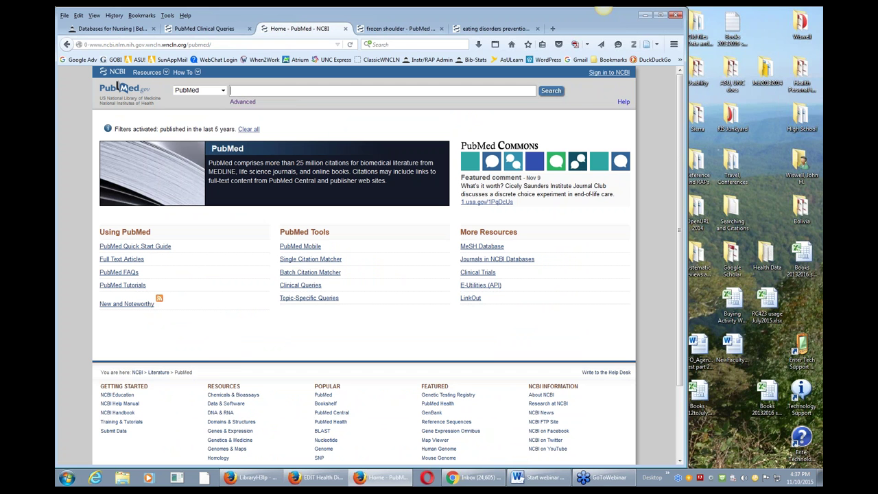
# - Browse Topic-Specific Queries and the Health Services Research (HSR) Queries, then close the Special Queries tab
pyautogui.click(307, 298)
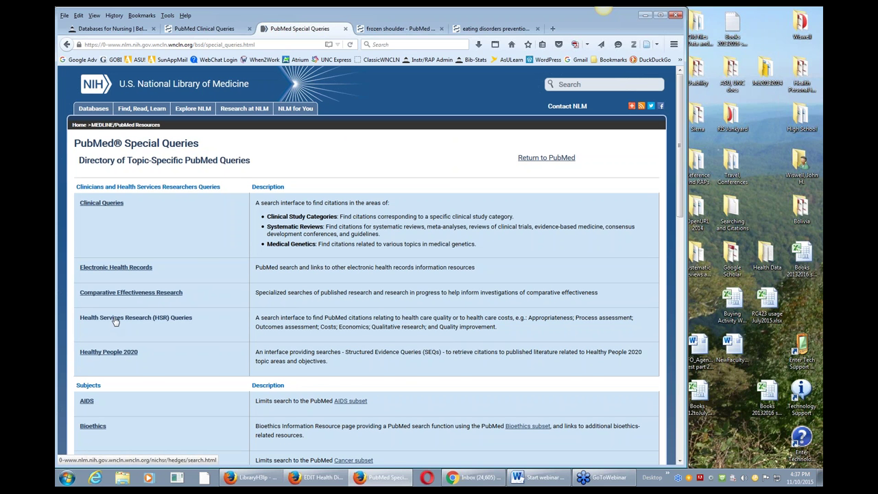
pyautogui.click(115, 321)
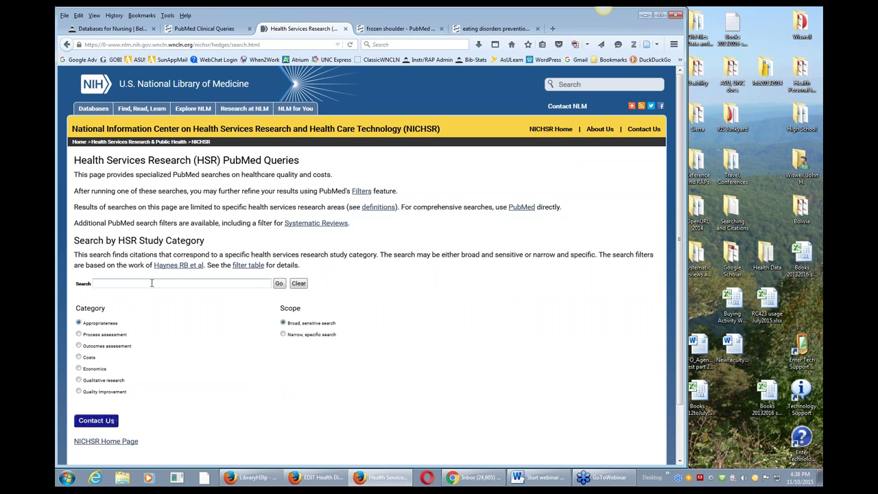
pyautogui.click(68, 44)
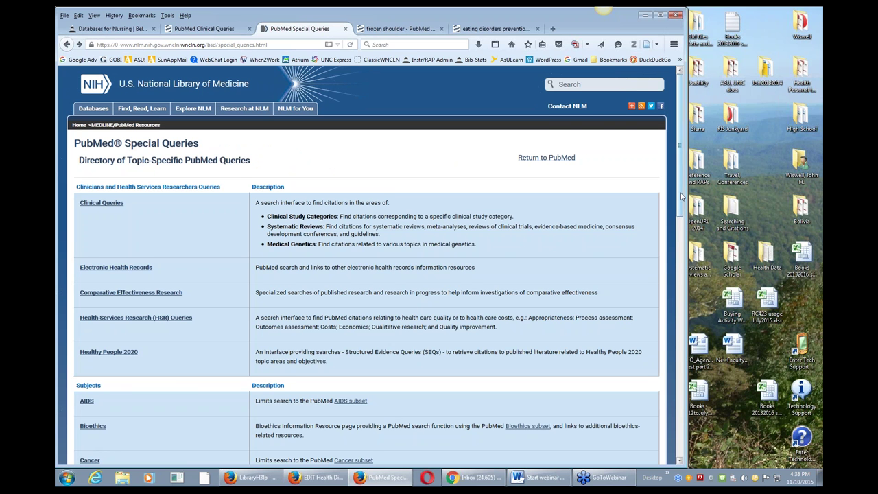
pyautogui.moveTo(681, 199)
pyautogui.mouseDown()
pyautogui.moveTo(674, 265)
pyautogui.moveTo(675, 201)
pyautogui.mouseUp()
pyautogui.click(345, 29)
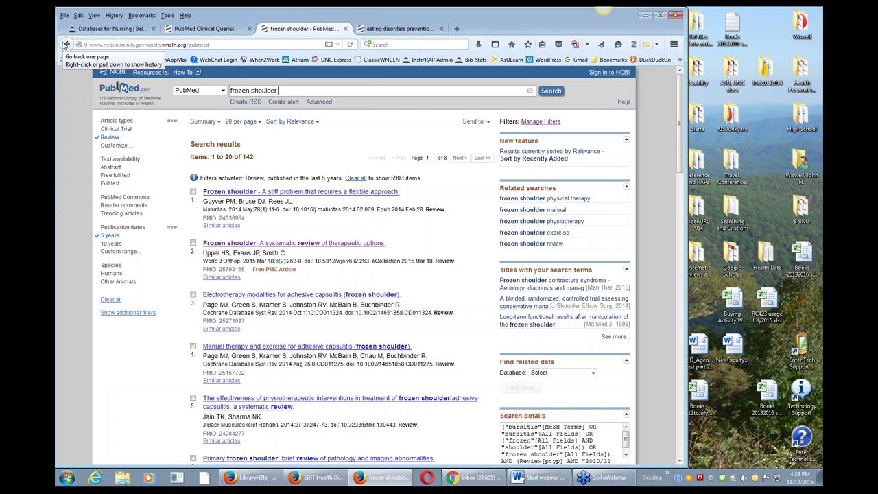
# - From the Databases for Nursing page, browse the library's Health and Medicine database list, then close it
pyautogui.click(98, 30)
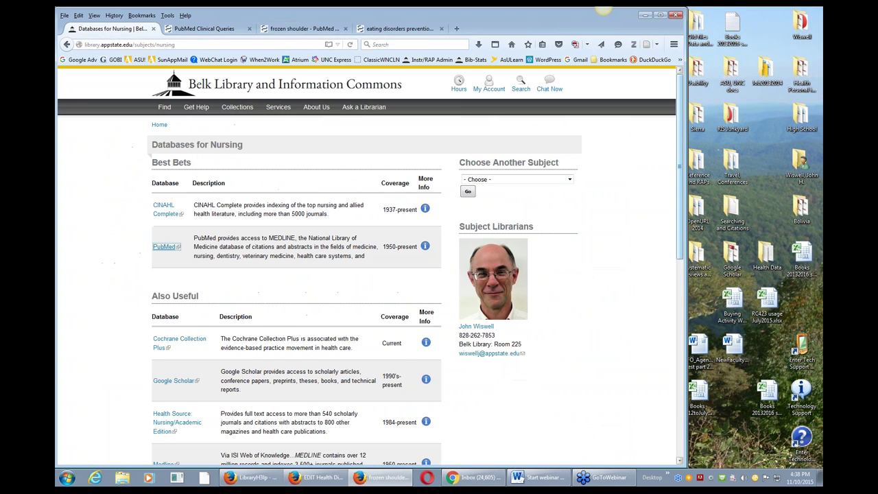
pyautogui.click(67, 44)
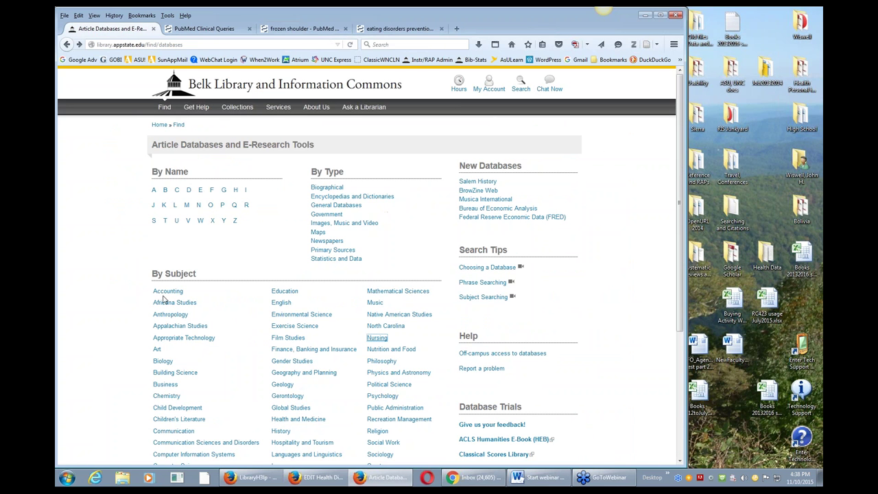
pyautogui.click(290, 419)
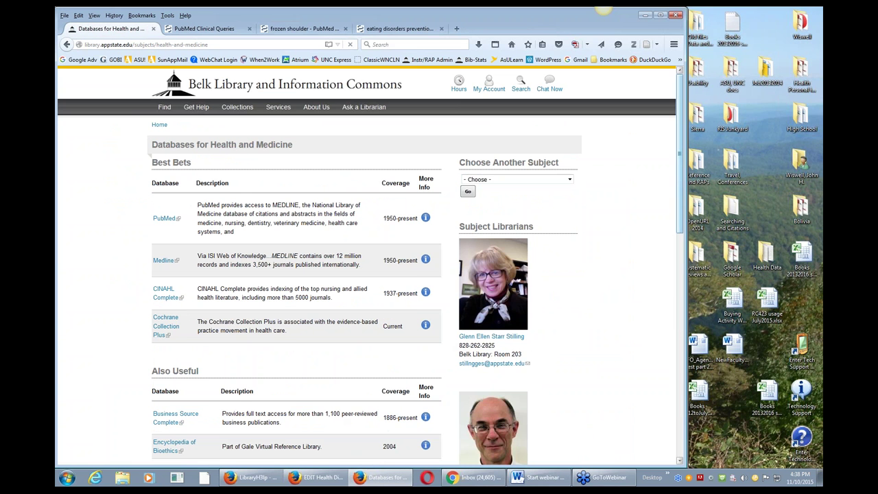
pyautogui.scroll(-4, 680, 183)
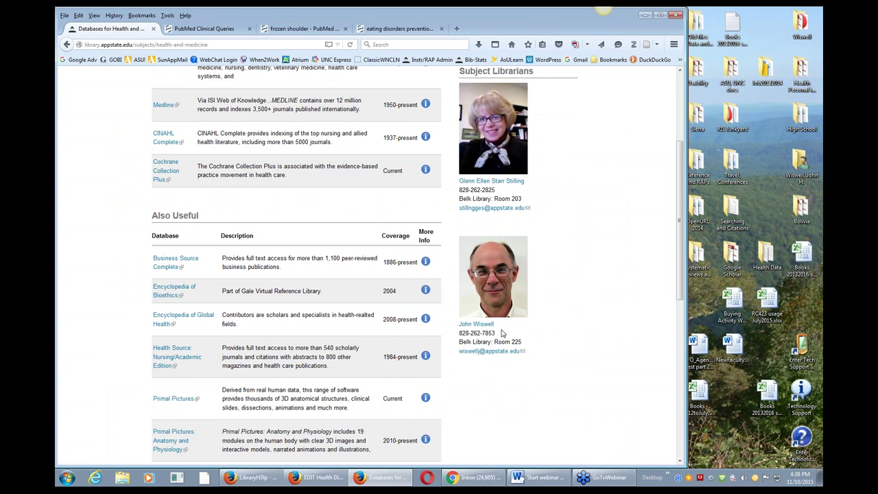
pyautogui.click(153, 29)
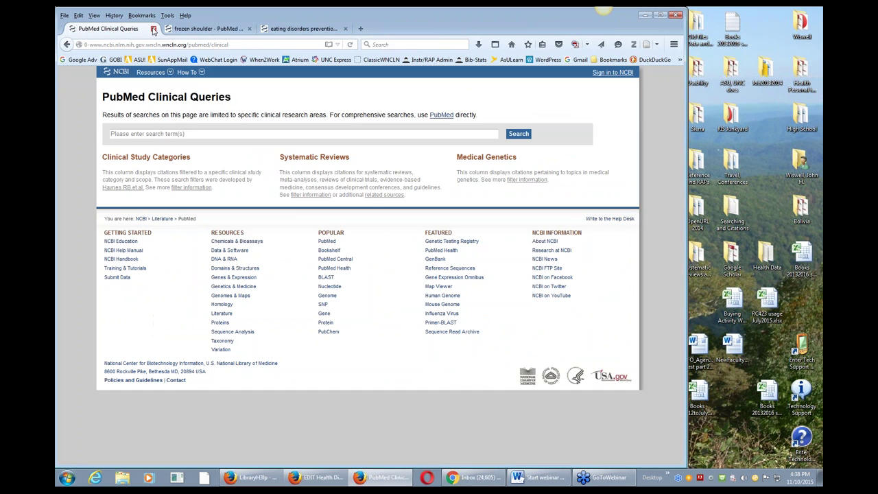